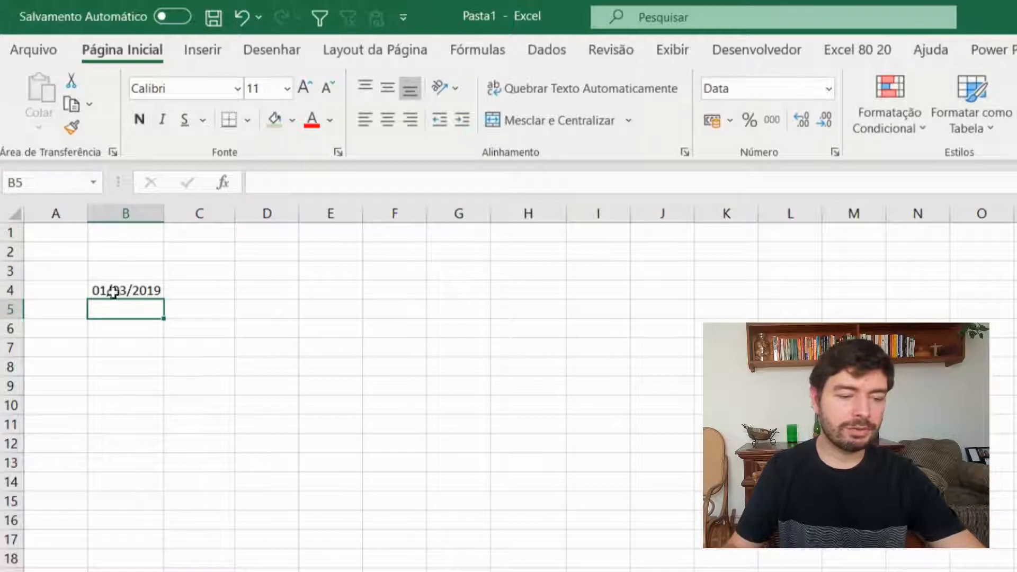
Enter the date 01/03/19 in cell B5 and 01/03, without a year, in cell B6
{"action": "type", "text": "01"}
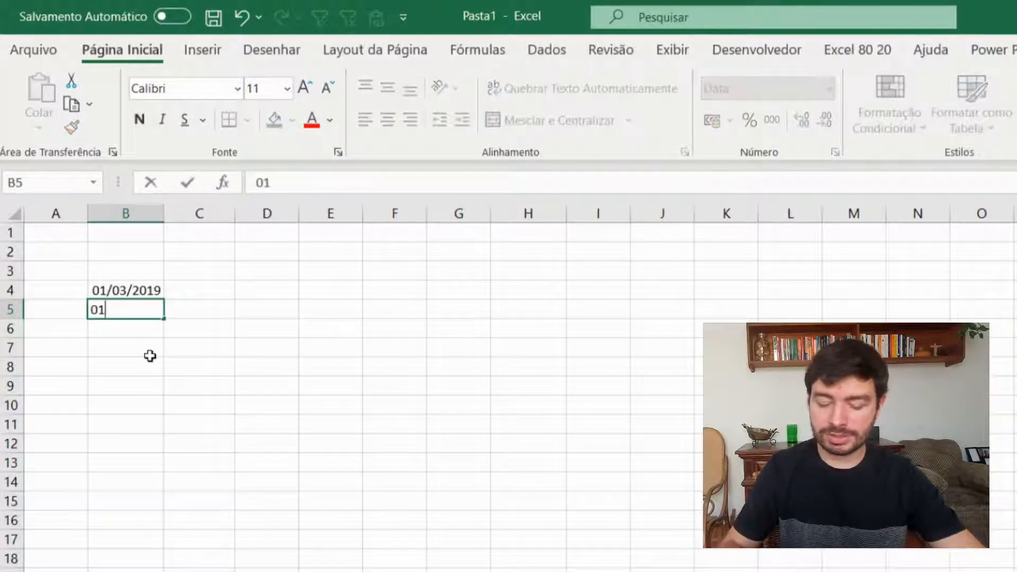
{"action": "type", "text": "/03/19"}
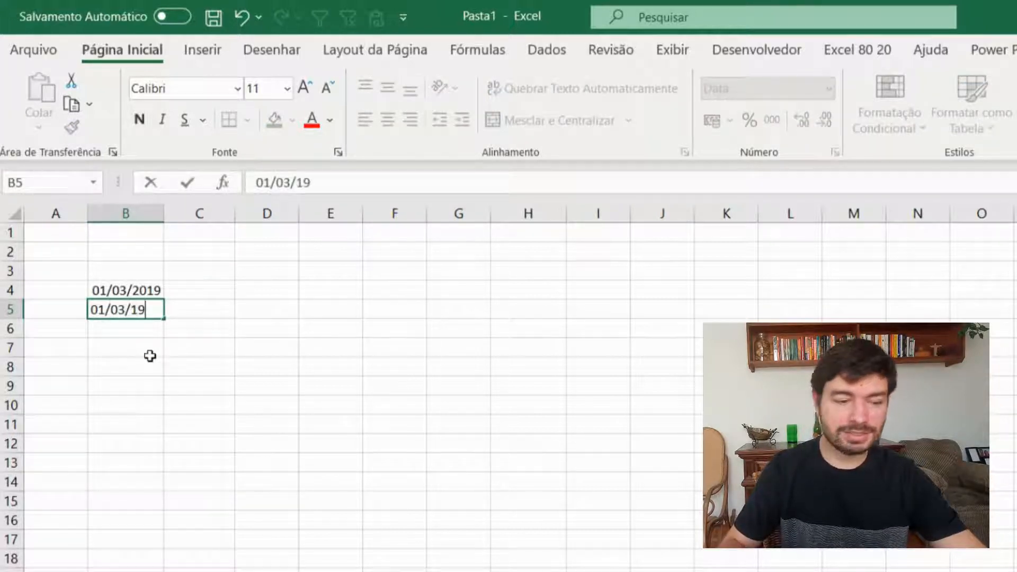
{"action": "key", "text": "Return"}
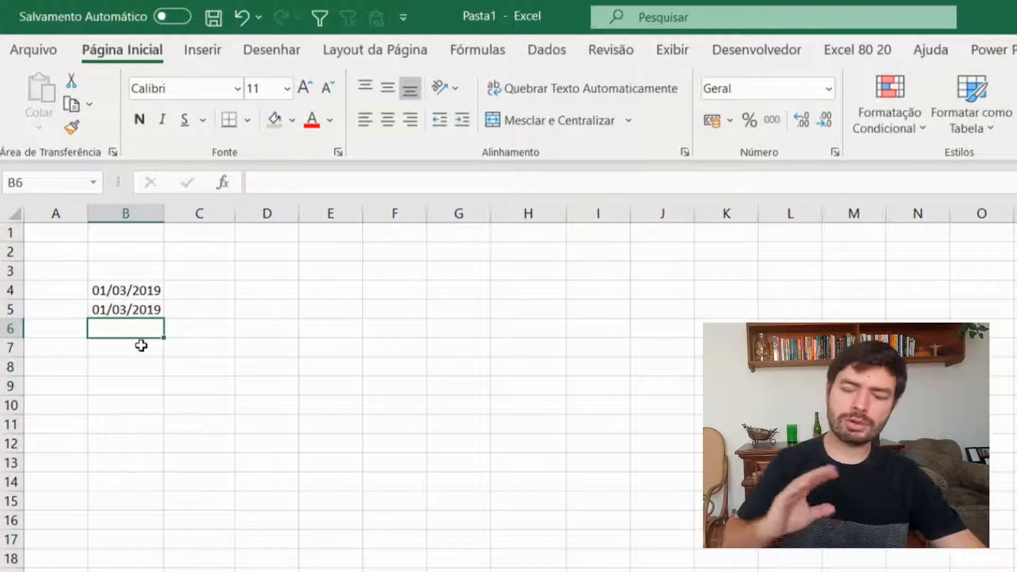
{"action": "type", "text": "01/03"}
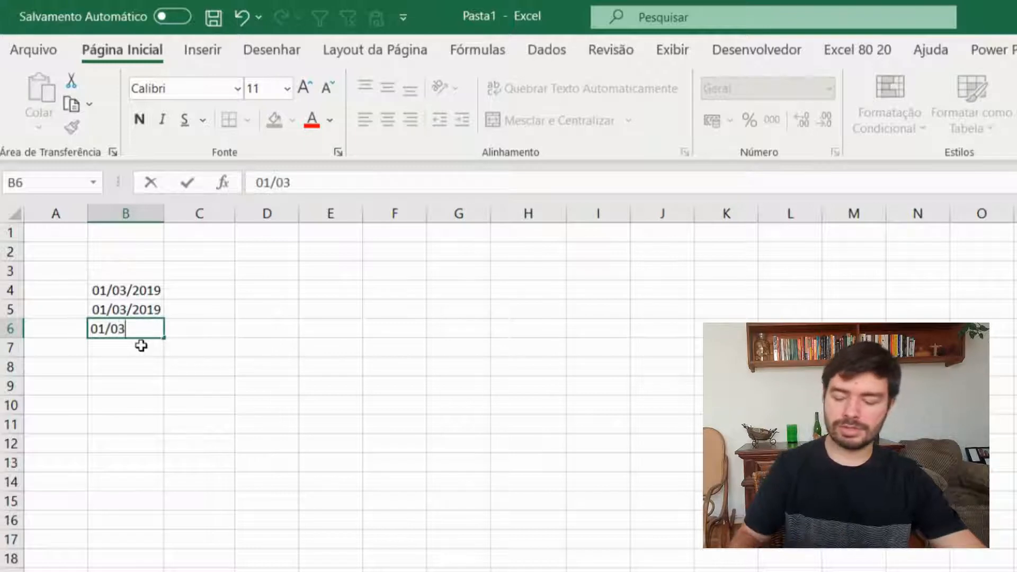
{"action": "key", "text": "Return"}
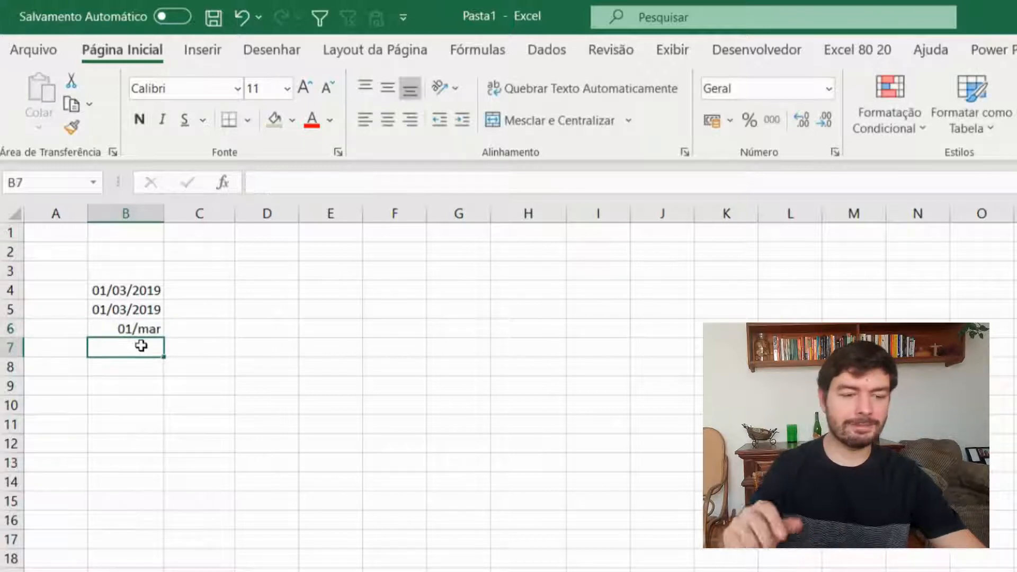
Copy the date format of cell B5 onto cell B6 with the Format Painter
{"action": "key", "text": "Up"}
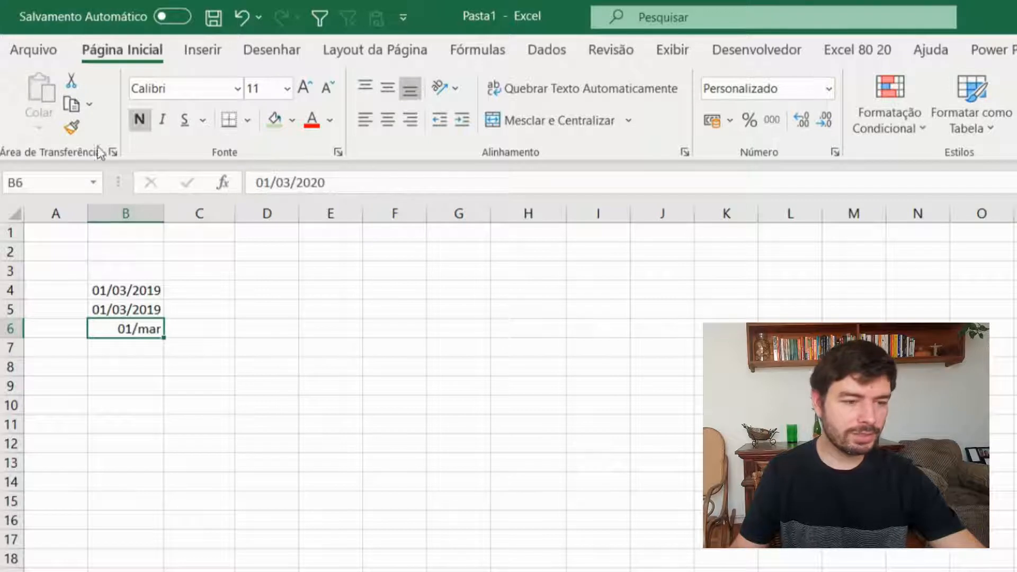
{"action": "left_click", "coordinate": [122, 310]}
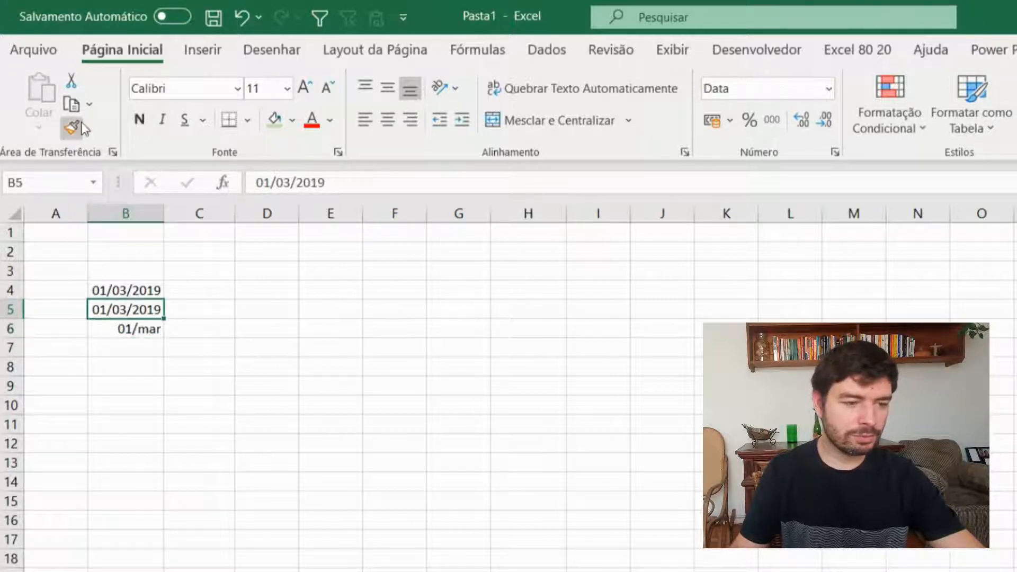
{"action": "left_click", "coordinate": [69, 132]}
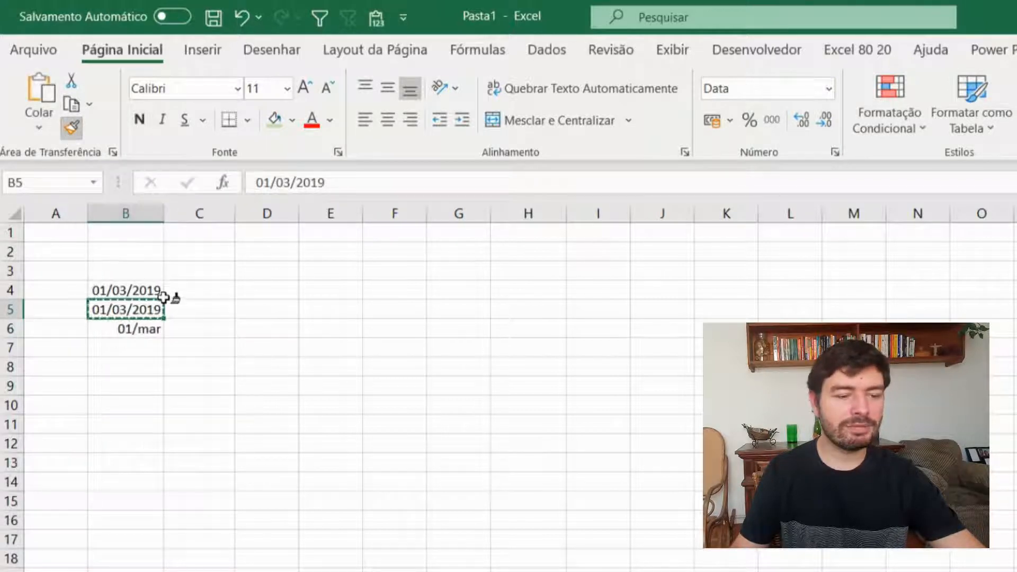
{"action": "left_click", "coordinate": [136, 329]}
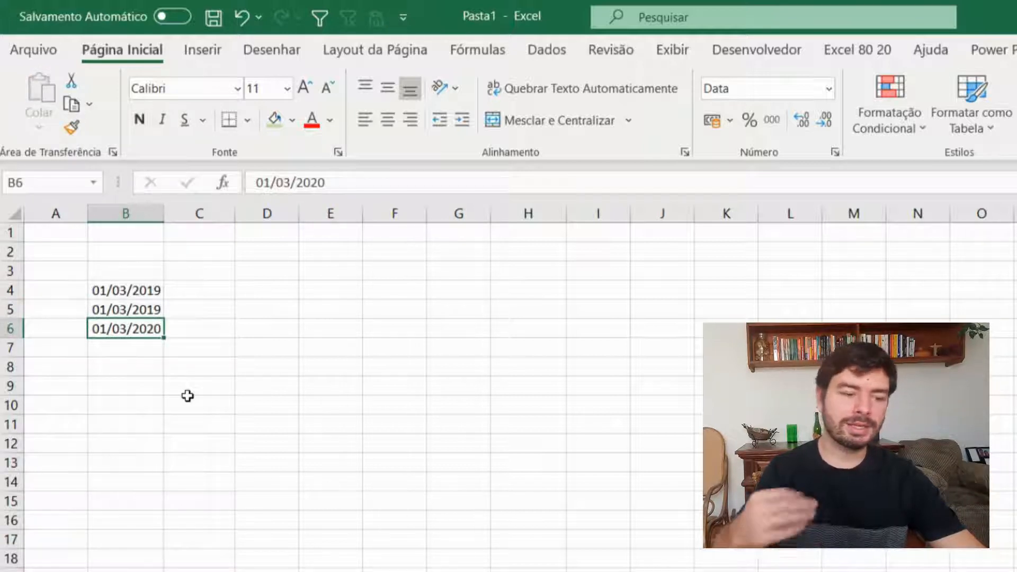
Delete row 5, which holds the duplicate 01/03/2019 date
{"action": "left_click", "coordinate": [11, 310]}
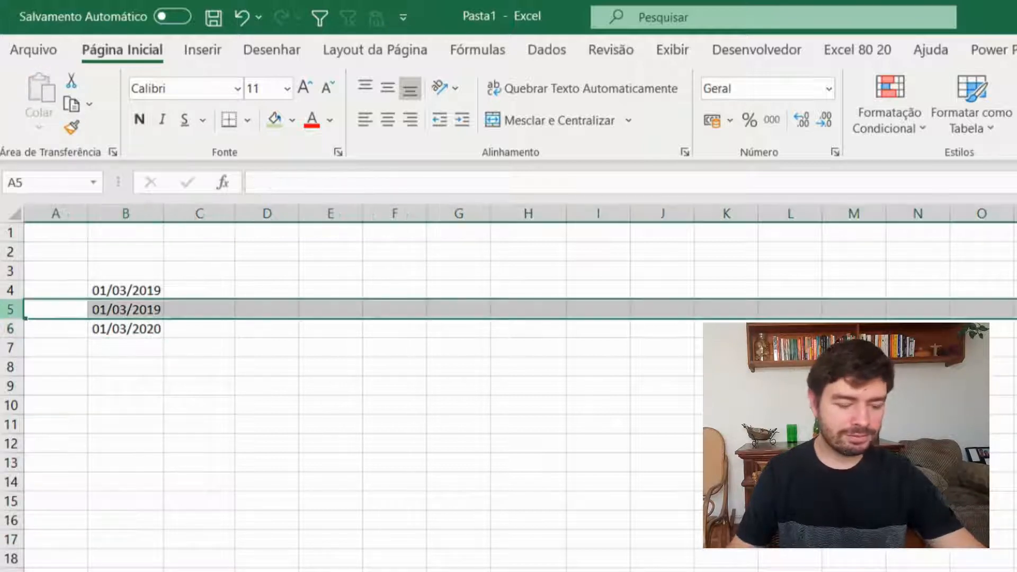
{"action": "key", "text": "ctrl+minus"}
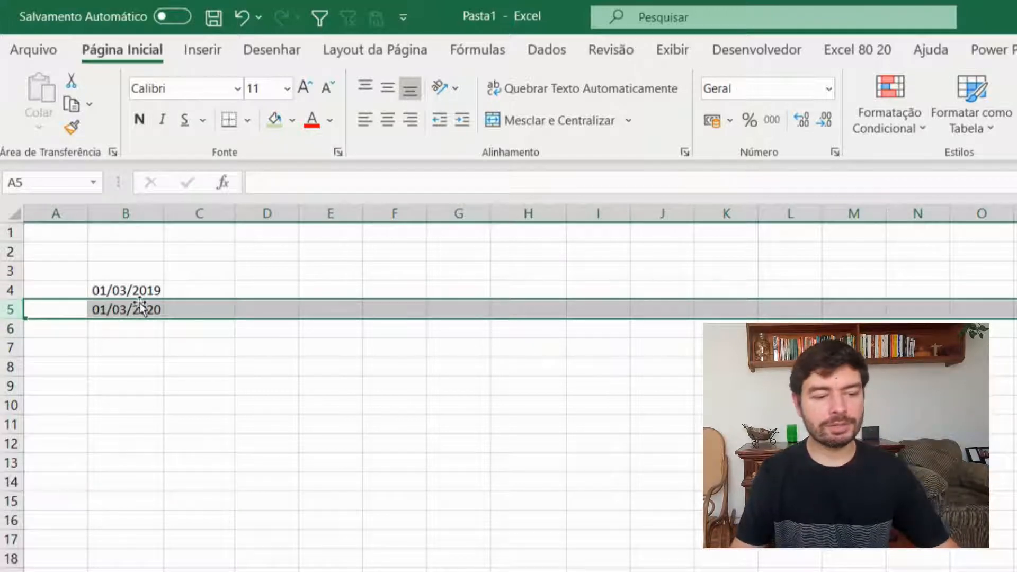
{"action": "left_click", "coordinate": [127, 325]}
Format cell B5 with the Data Completa number format
{"action": "left_click", "coordinate": [120, 307]}
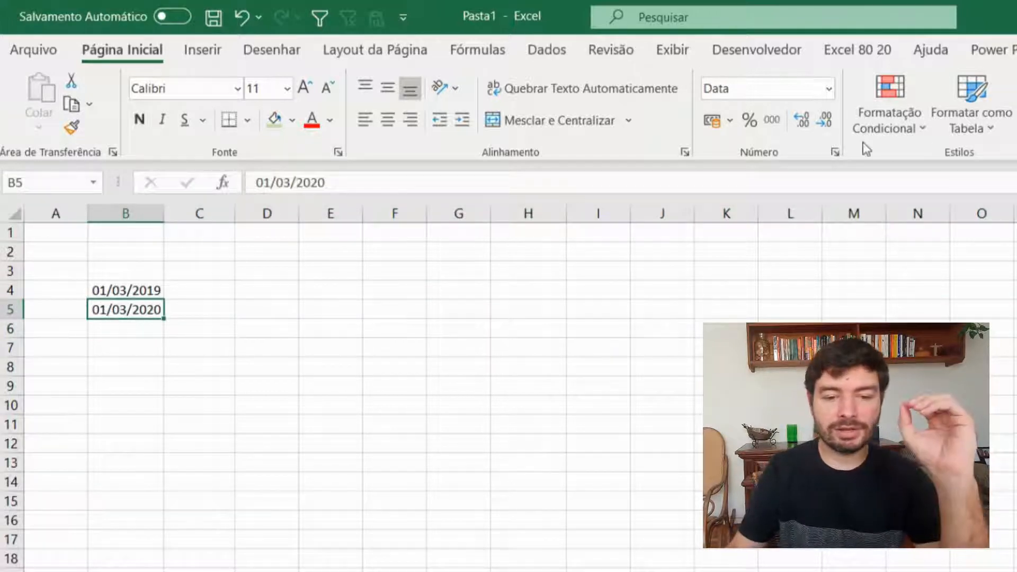
{"action": "left_click", "coordinate": [825, 92]}
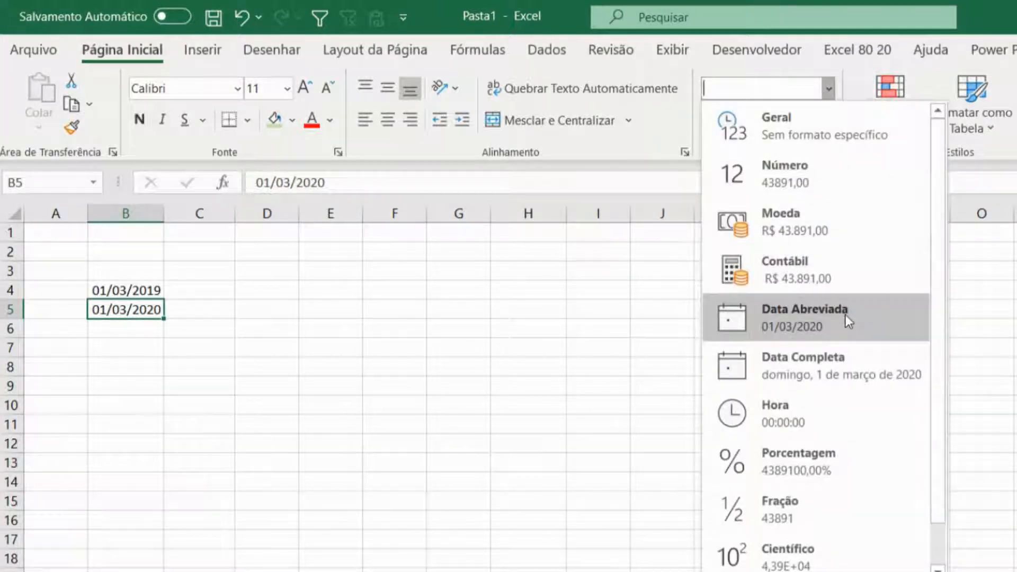
{"action": "left_click", "coordinate": [850, 381]}
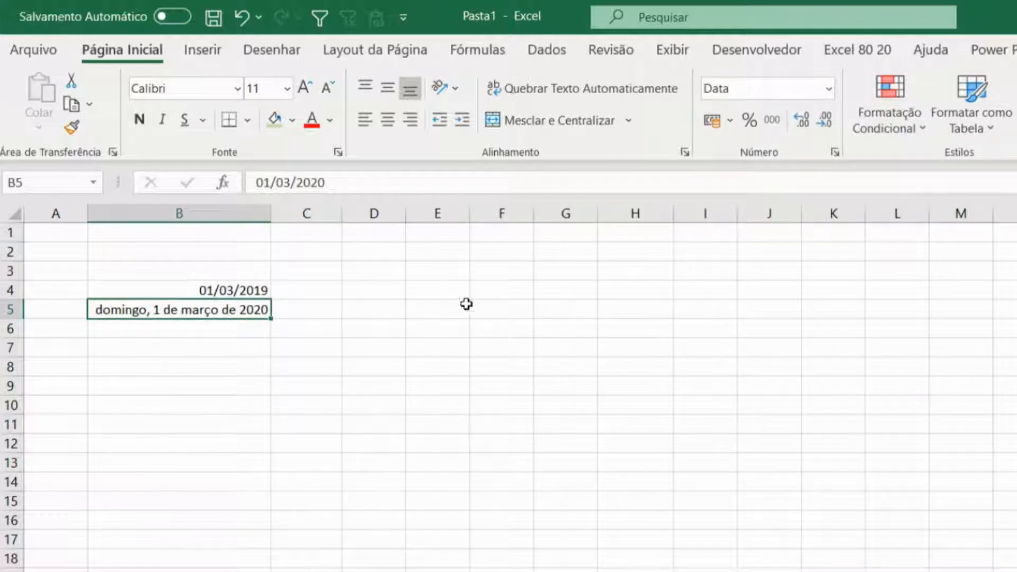
Preview the date types 14/3, 14/3/12 and 14-mar for cell B5 in the cell format options without applying them
{"action": "left_click", "coordinate": [833, 93]}
{"action": "left_click", "coordinate": [810, 571]}
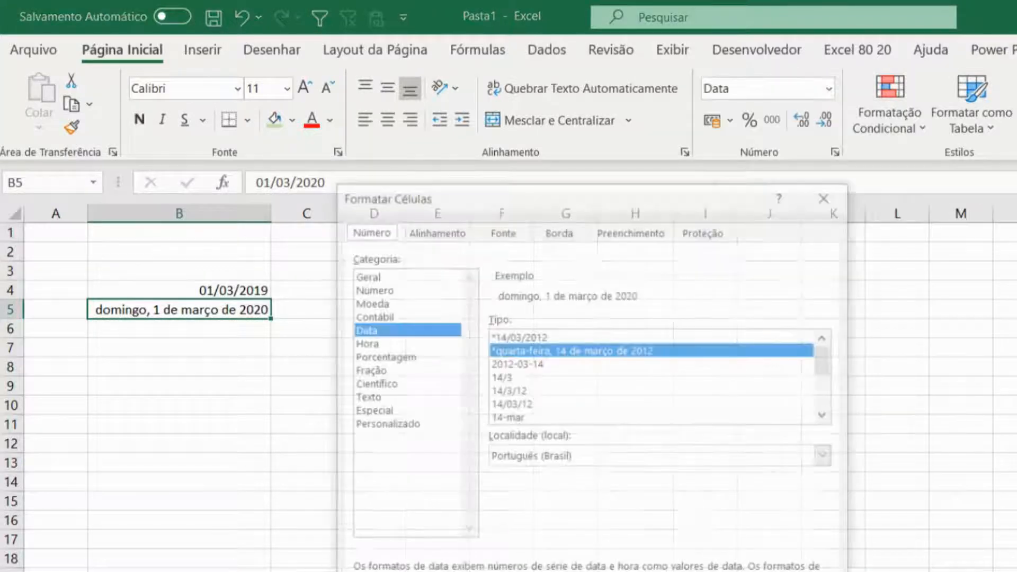
{"action": "left_click", "coordinate": [511, 377]}
{"action": "left_click", "coordinate": [522, 390]}
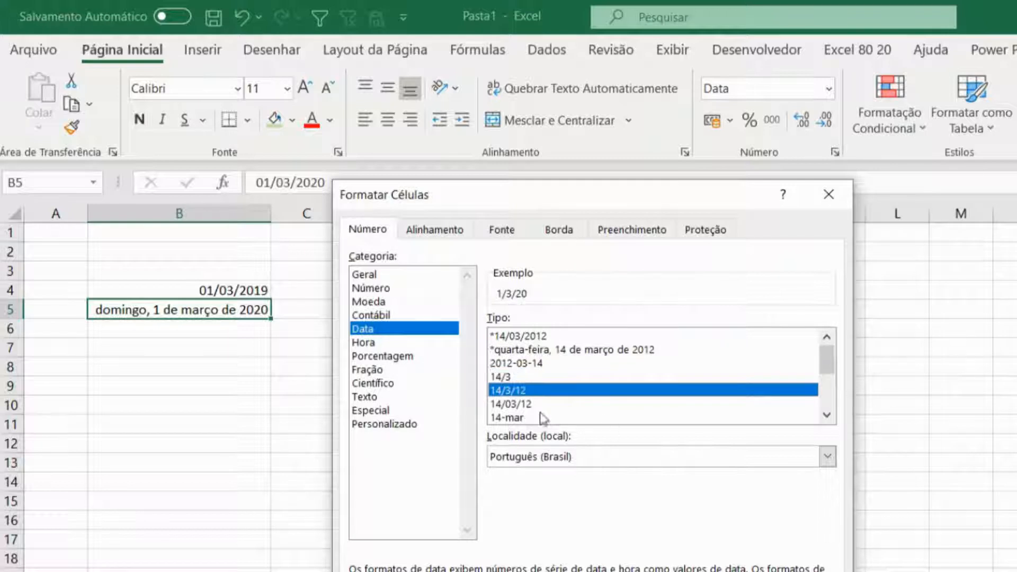
{"action": "left_click", "coordinate": [529, 418]}
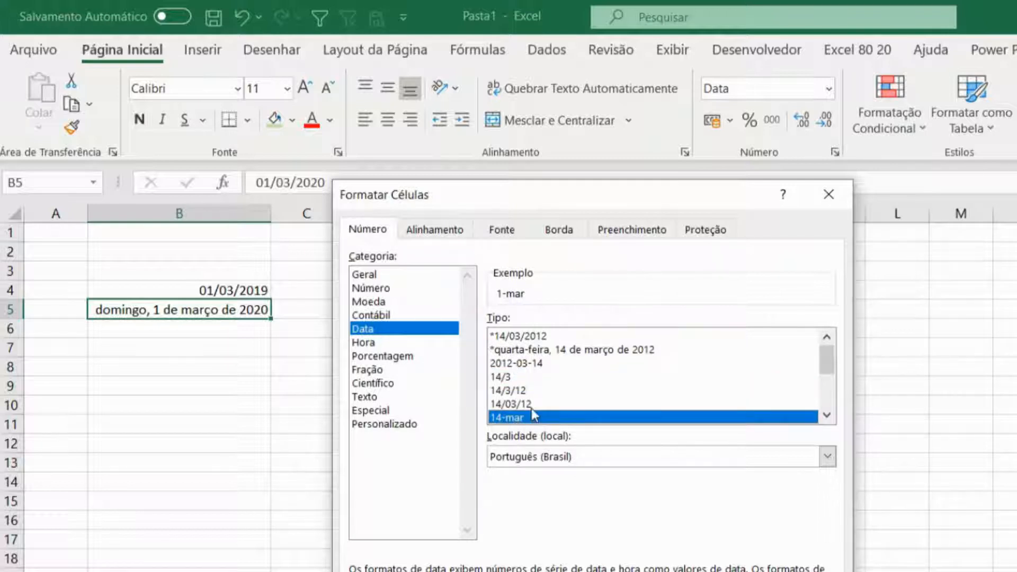
{"action": "left_click", "coordinate": [805, 571]}
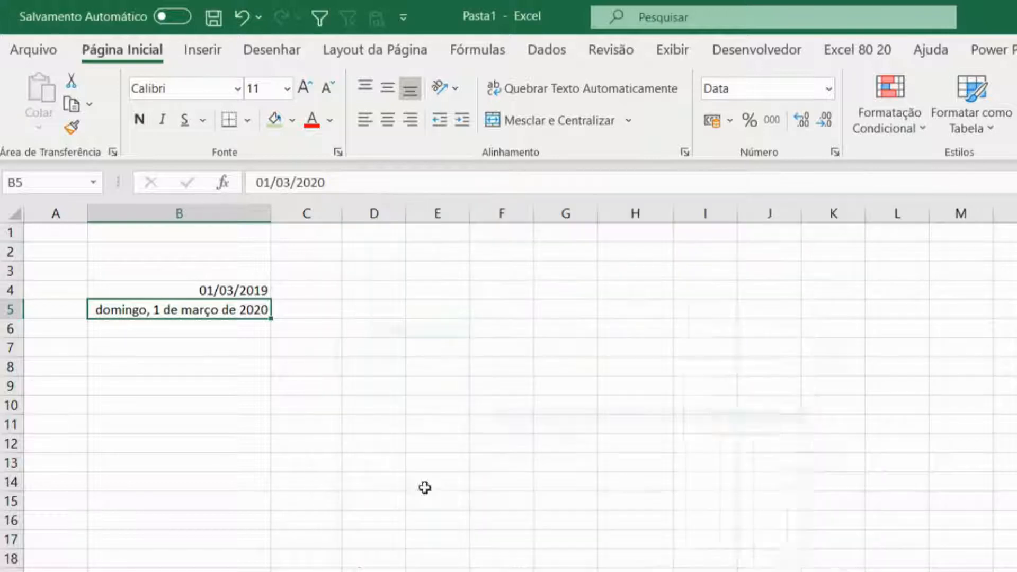
Copy the short date format of cell B4 onto cell B5 and autofit the width of column B
{"action": "left_click", "coordinate": [228, 291]}
{"action": "left_click", "coordinate": [71, 127]}
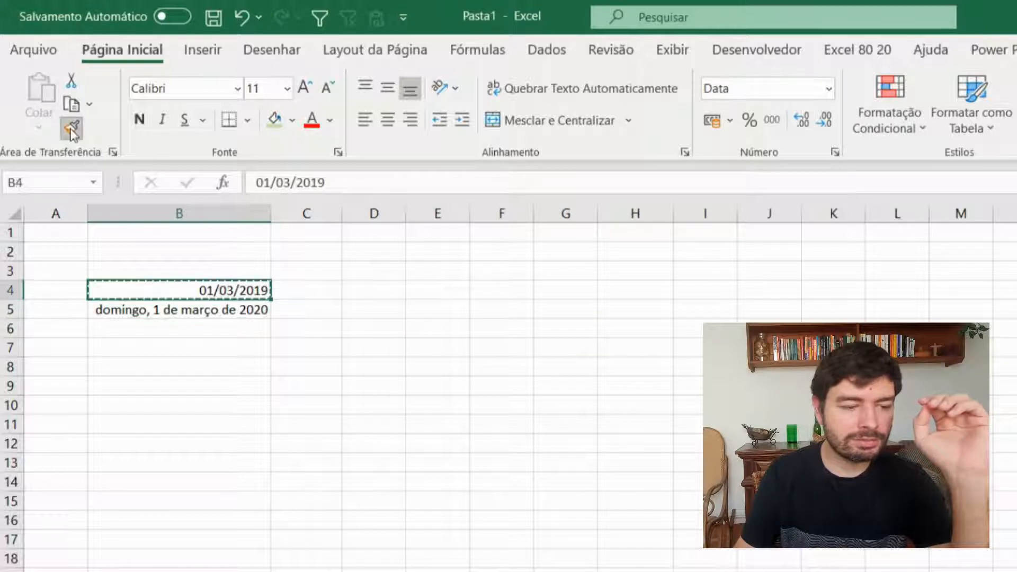
{"action": "left_click", "coordinate": [204, 310]}
{"action": "left_click", "coordinate": [208, 385]}
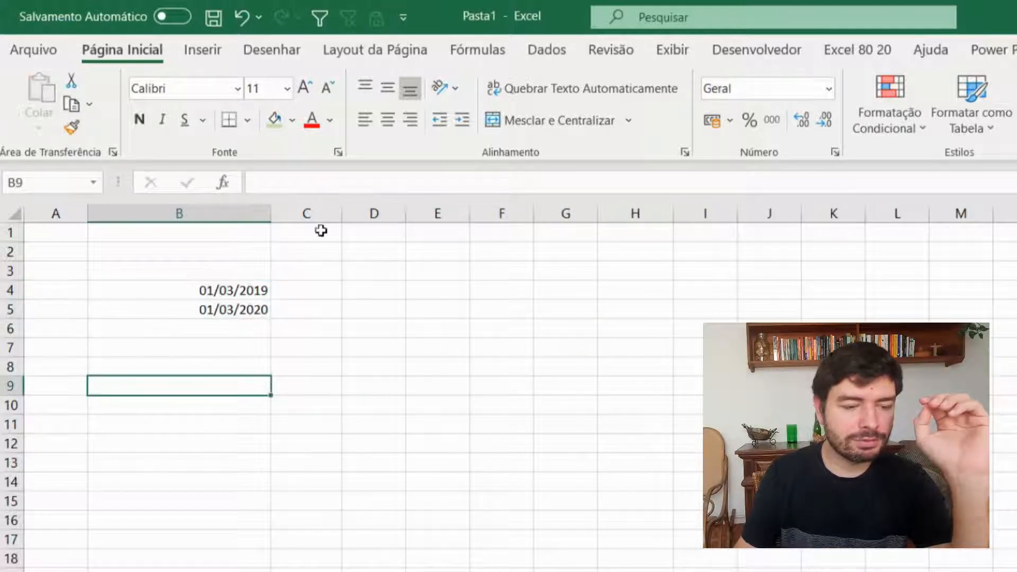
{"action": "double_click", "coordinate": [273, 212]}
Enter the formula +B5+5 in cell B7 to add five days to the date in B5
{"action": "left_click", "coordinate": [132, 290]}
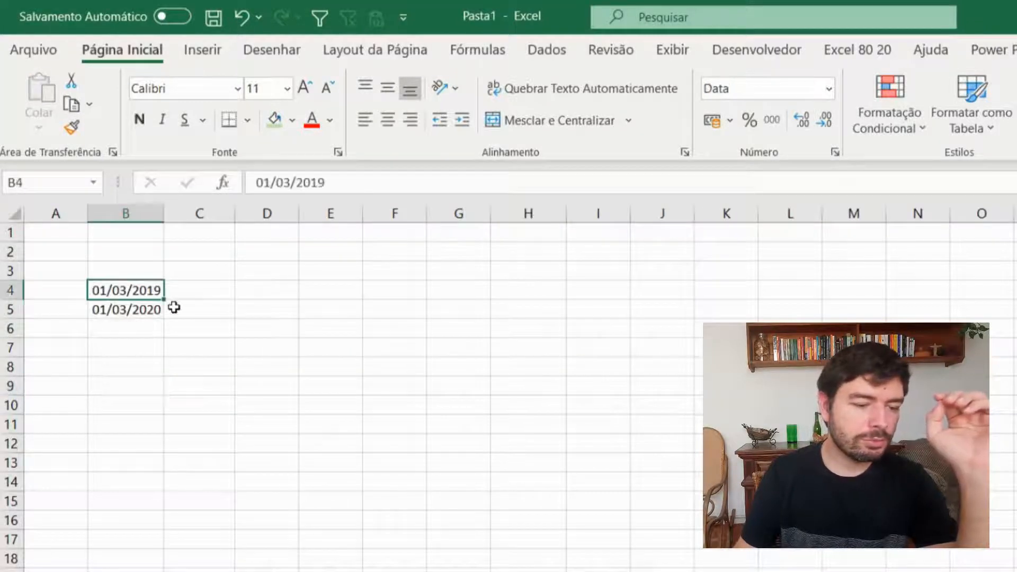
{"action": "left_click", "coordinate": [157, 310]}
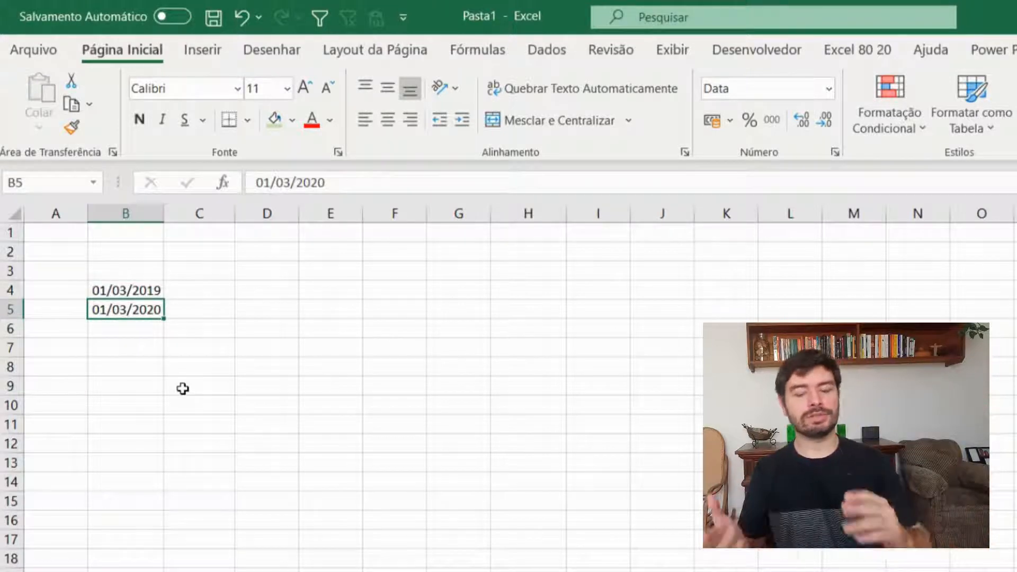
{"action": "key", "text": "Down"}
{"action": "key", "text": "Down"}
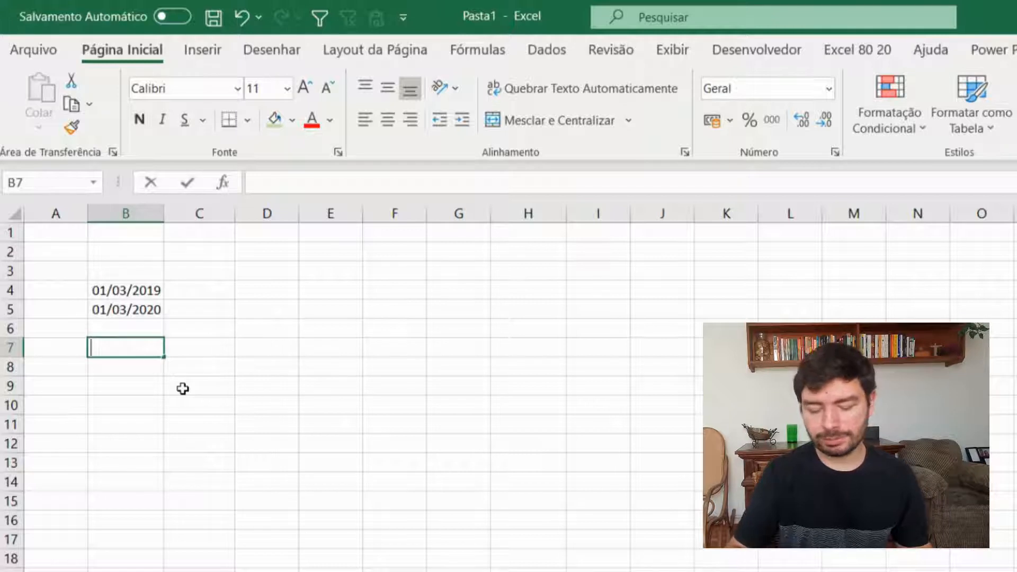
{"action": "type", "text": "+"}
{"action": "key", "text": "Up"}
{"action": "key", "text": "Up"}
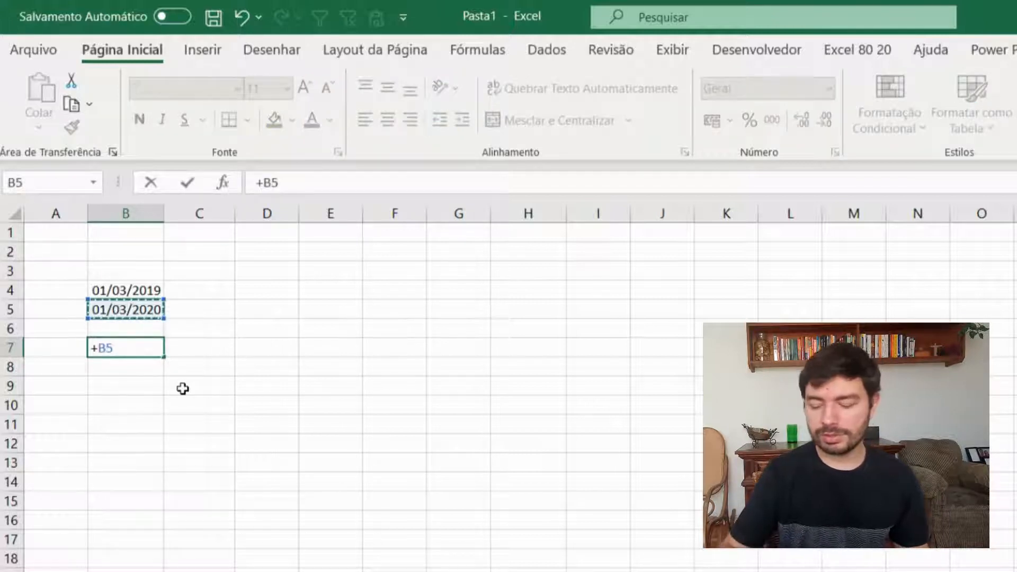
{"action": "type", "text": "+5"}
{"action": "key", "text": "Return"}
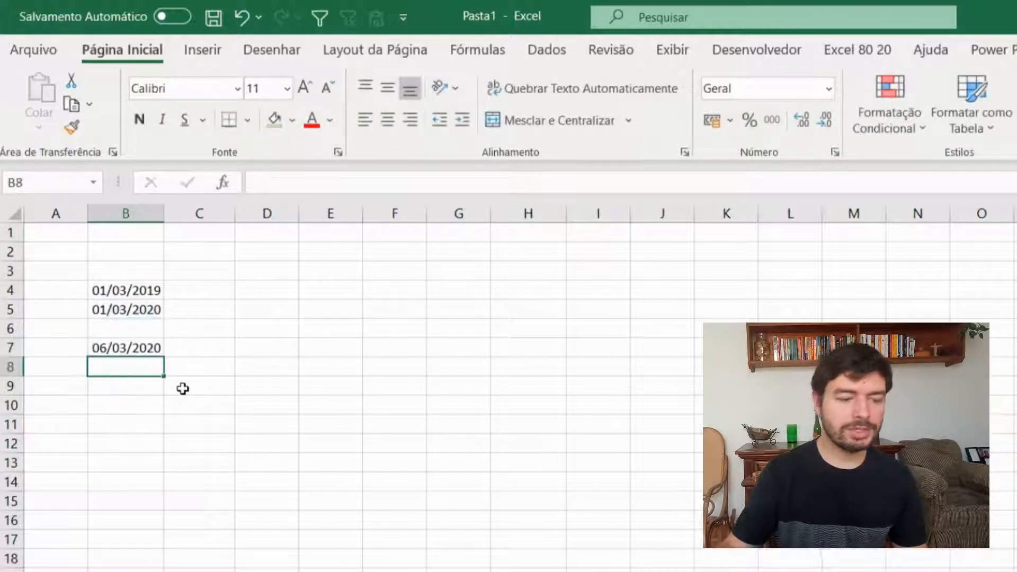
{"action": "left_click", "coordinate": [130, 346]}
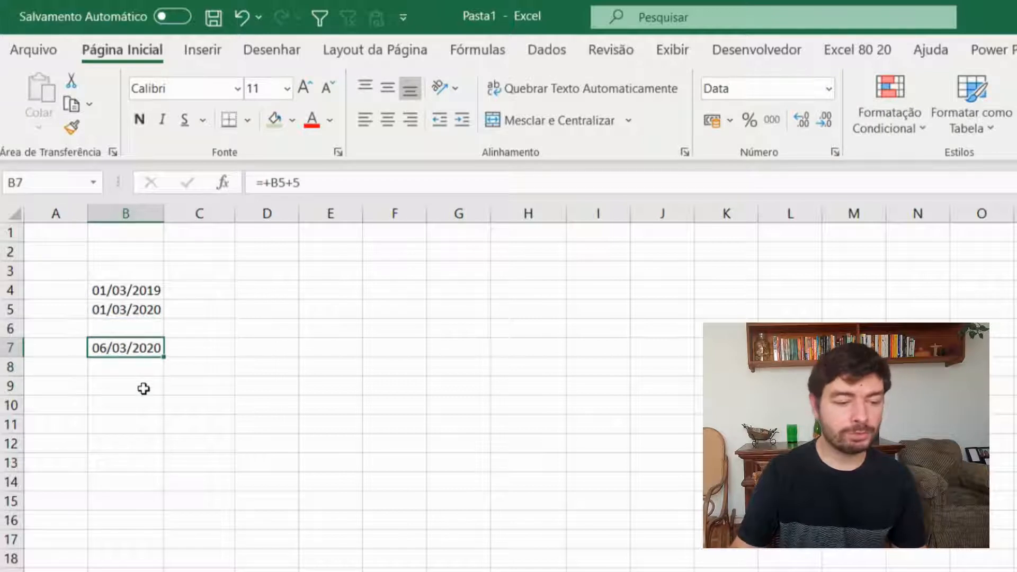
Enter the formula +B5-B4 in cell B9 to calculate the days between the two dates
{"action": "left_click", "coordinate": [144, 388]}
{"action": "type", "text": "+"}
{"action": "key", "text": "Up"}
{"action": "key", "text": "Up"}
{"action": "key", "text": "Up"}
{"action": "key", "text": "Up"}
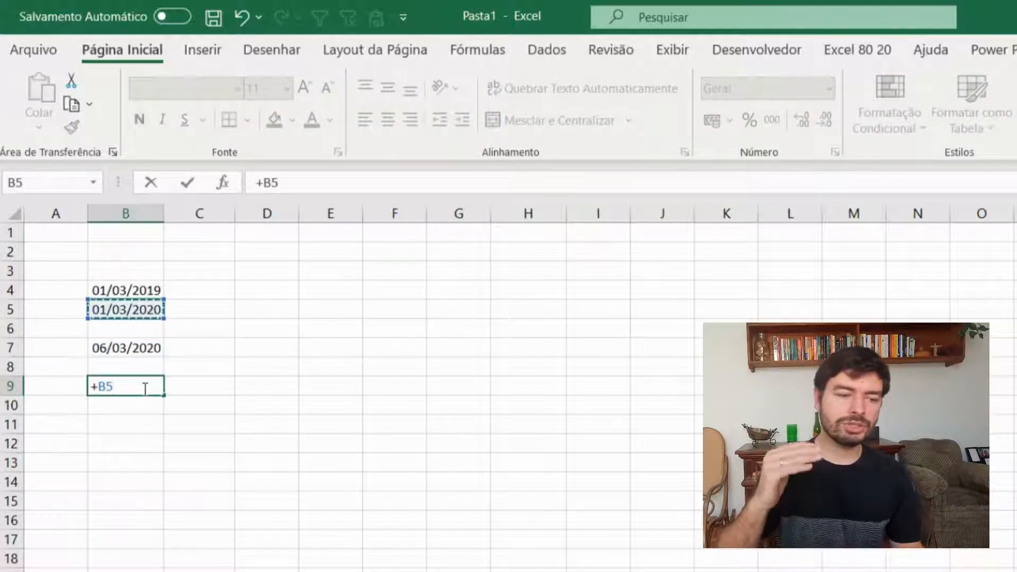
{"action": "type", "text": "-"}
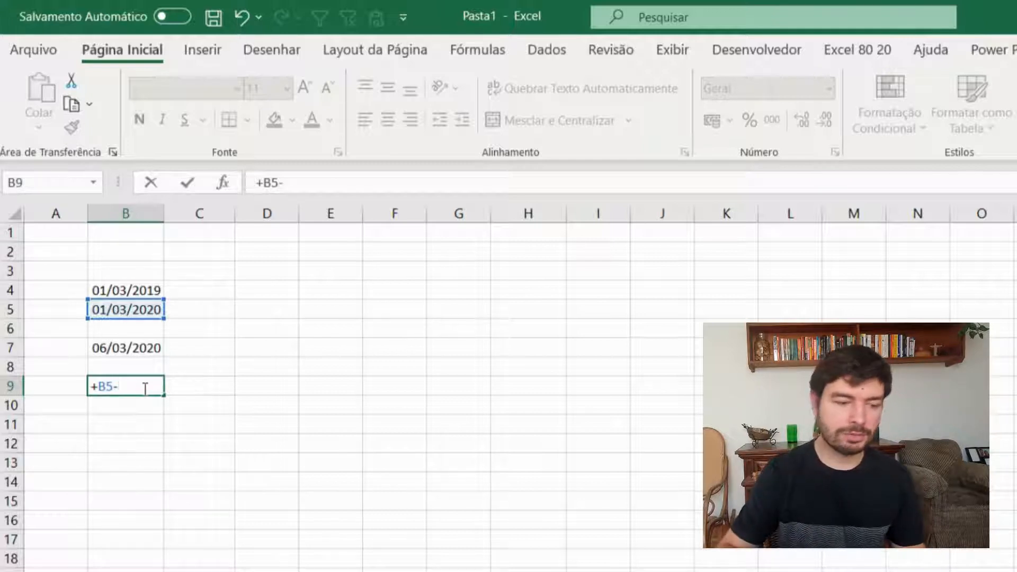
{"action": "key", "text": "Up"}
{"action": "key", "text": "Up"}
{"action": "key", "text": "Up"}
{"action": "key", "text": "Up"}
{"action": "key", "text": "Up"}
{"action": "key", "text": "Up"}
{"action": "key", "text": "Down"}
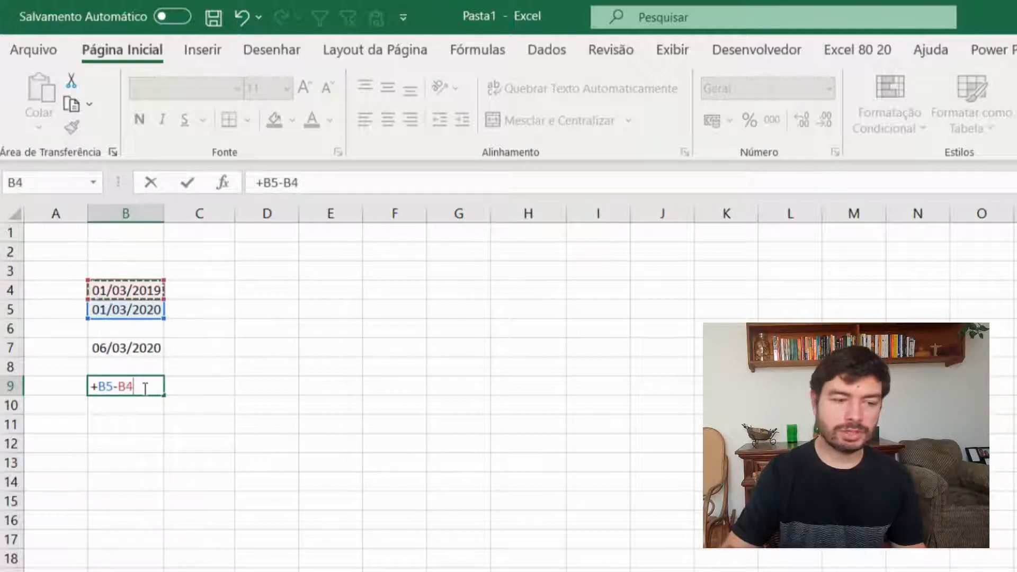
{"action": "key", "text": "Return"}
Format the date difference in cell B9 as Número with no decimal places
{"action": "left_click", "coordinate": [143, 389]}
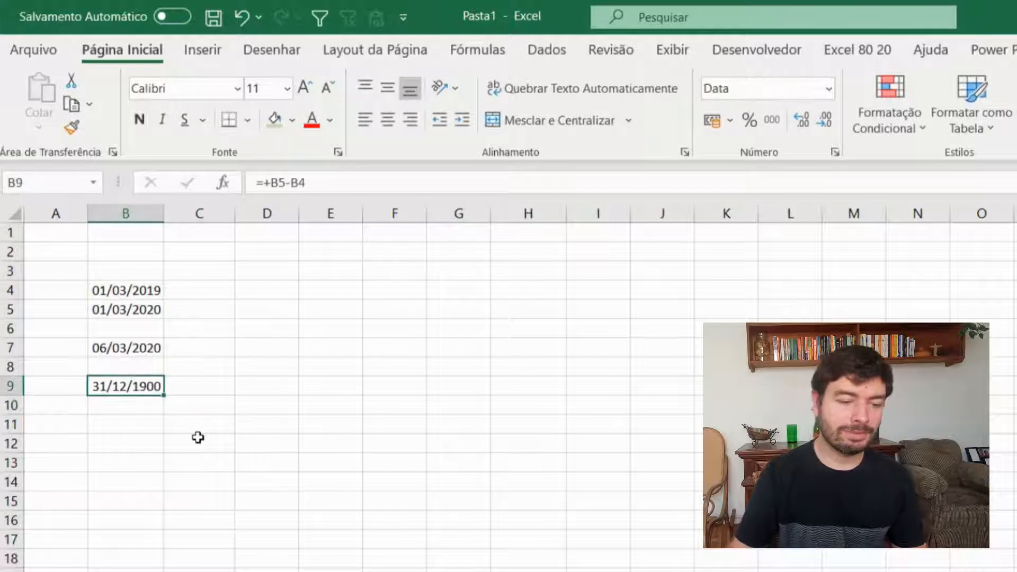
{"action": "left_click", "coordinate": [828, 89]}
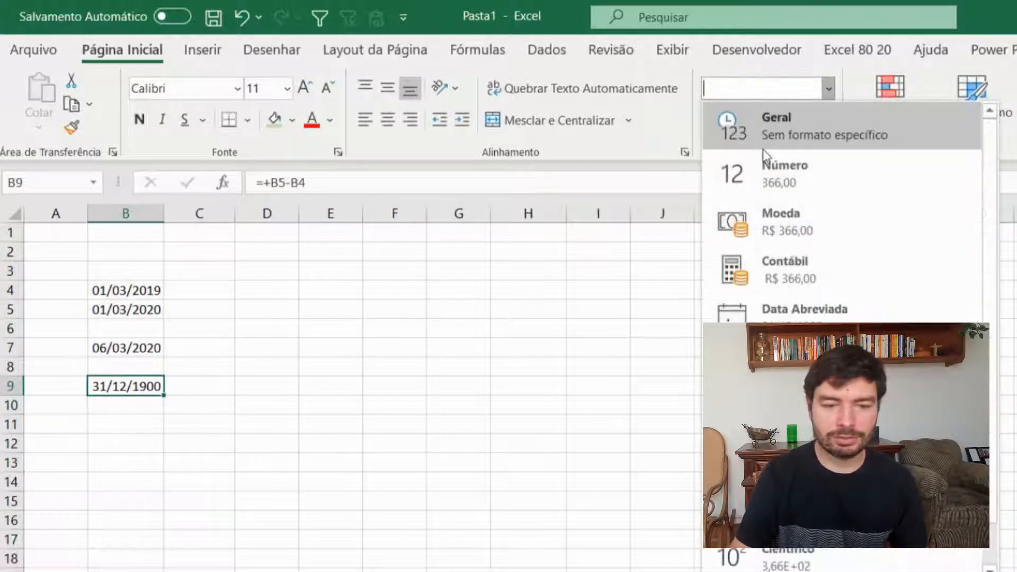
{"action": "left_click", "coordinate": [749, 175]}
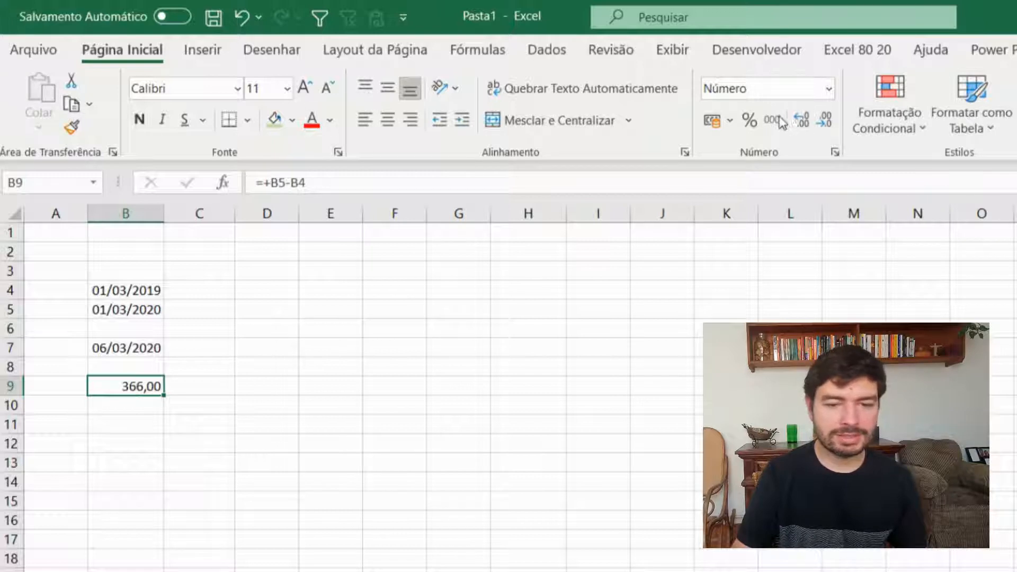
{"action": "double_click", "coordinate": [830, 126]}
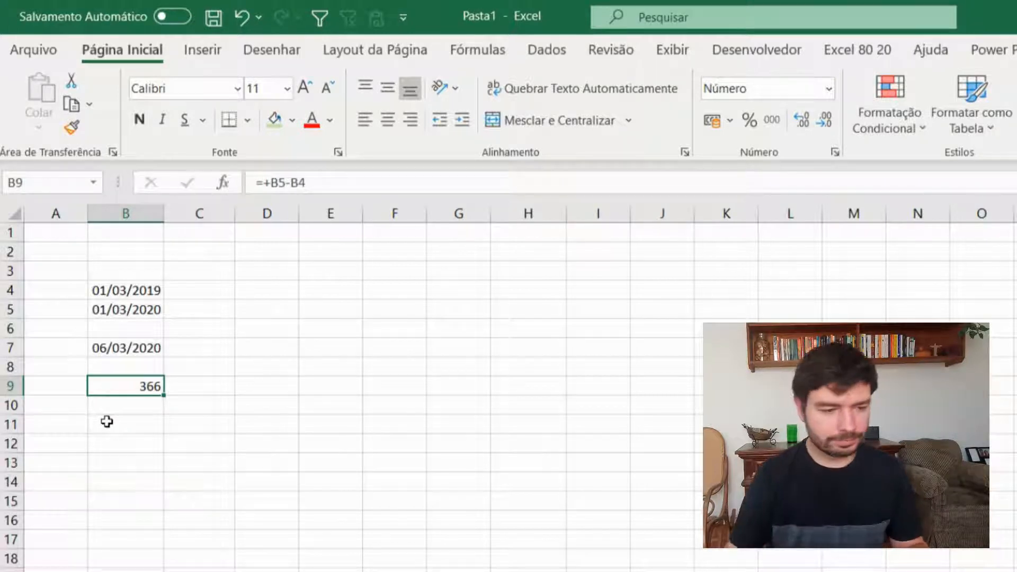
Copy the two dates in B4:B5 into C4:C5
{"action": "left_click_drag", "start_coordinate": [133, 290], "coordinate": [136, 307]}
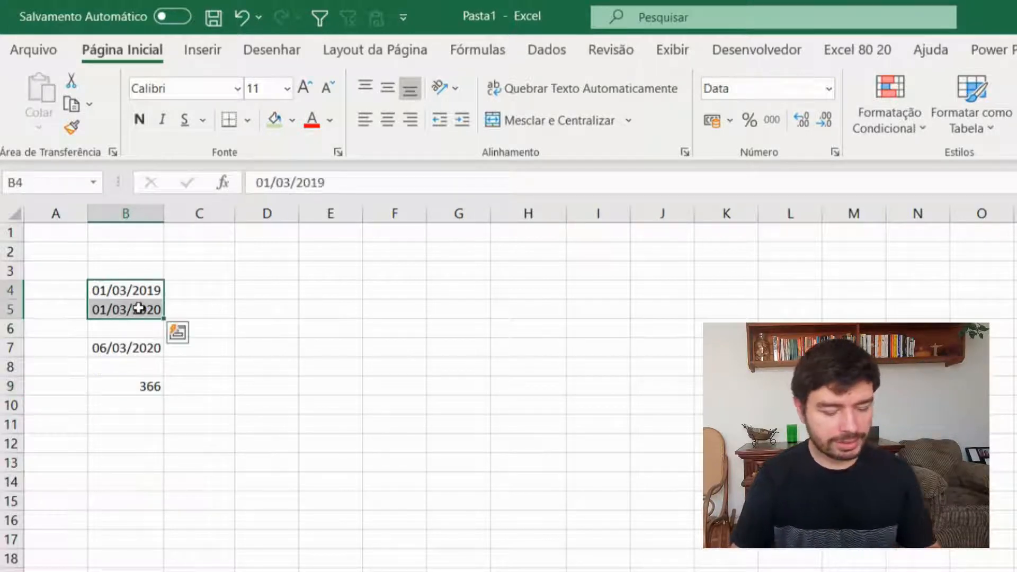
{"action": "key", "text": "ctrl+c"}
{"action": "left_click", "coordinate": [217, 288]}
{"action": "key", "text": "ctrl+v"}
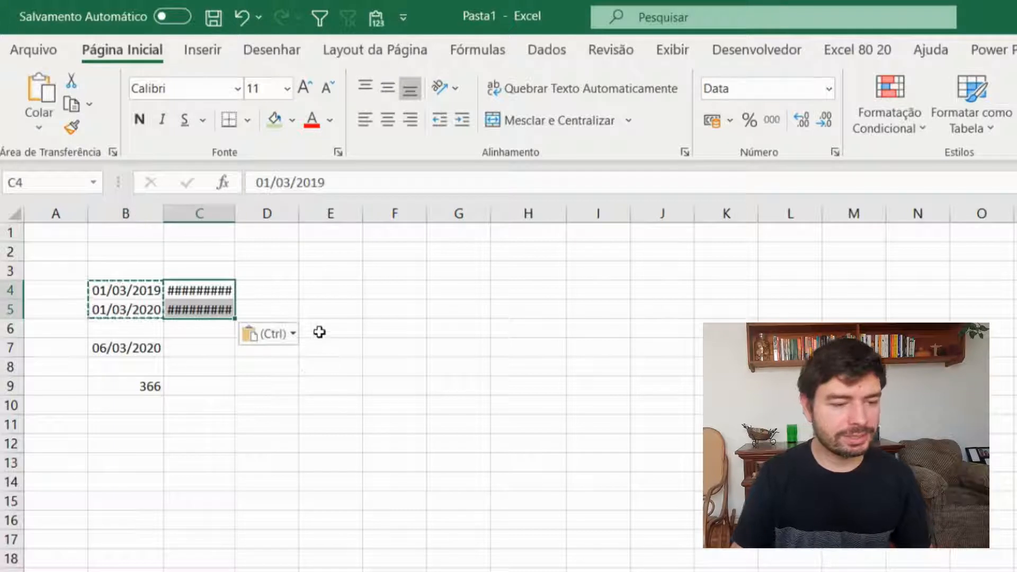
Widen column C to fit the copied dates in C4:C5
{"action": "left_click_drag", "start_coordinate": [233, 211], "coordinate": [234, 212]}
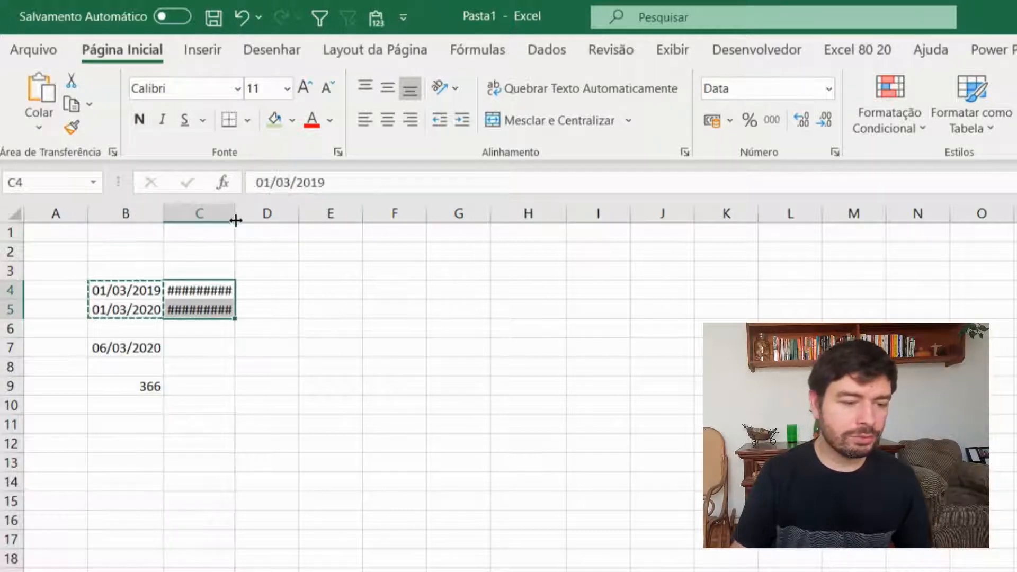
{"action": "double_click", "coordinate": [234, 212]}
{"action": "left_click", "coordinate": [308, 316]}
Format the dates in C4:C5 as Número with no decimal places
{"action": "left_click_drag", "start_coordinate": [208, 289], "coordinate": [210, 310]}
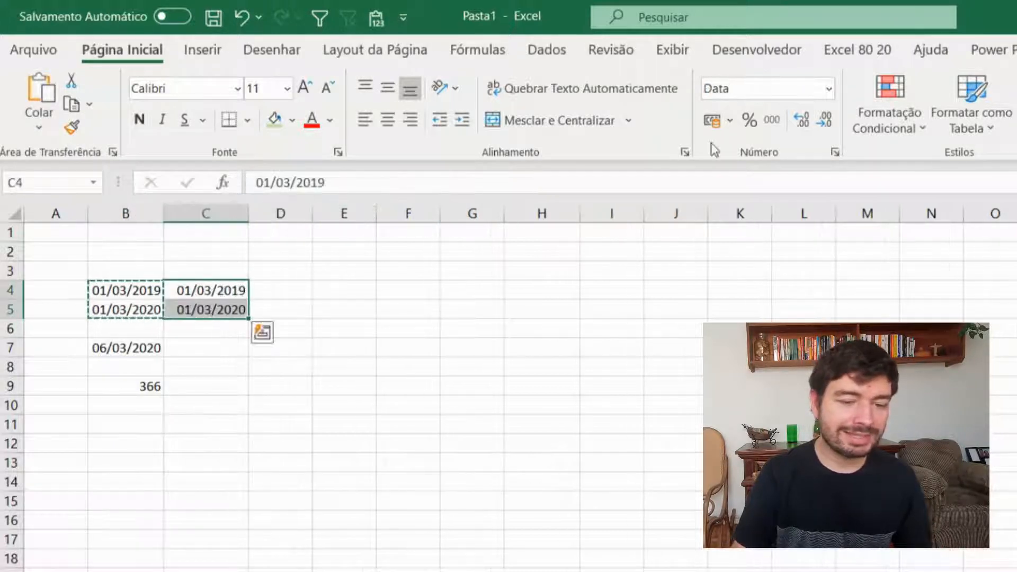
{"action": "left_click", "coordinate": [828, 89]}
{"action": "left_click", "coordinate": [809, 194]}
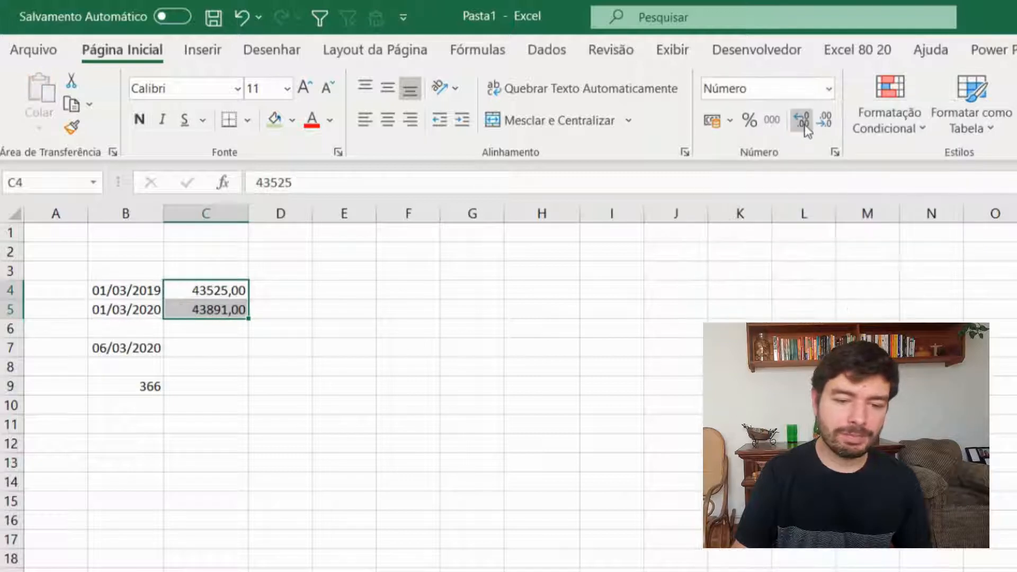
{"action": "double_click", "coordinate": [826, 129]}
{"action": "left_click", "coordinate": [327, 363]}
Compare the dates in B4:B5 with their serial numbers in C4:C5, and examine the formulas in B9 and B7
{"action": "left_click", "coordinate": [141, 291]}
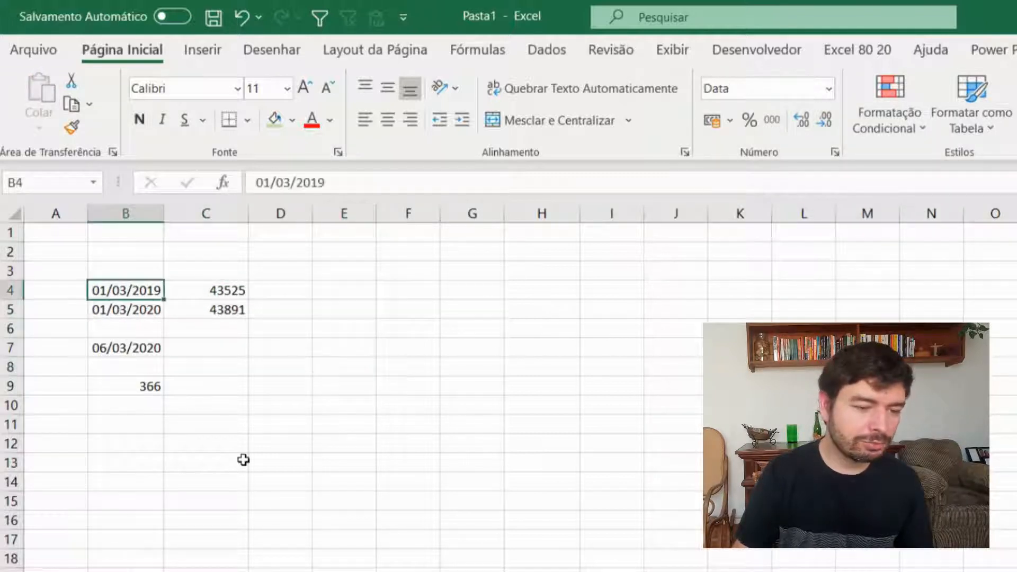
{"action": "key", "text": "Right"}
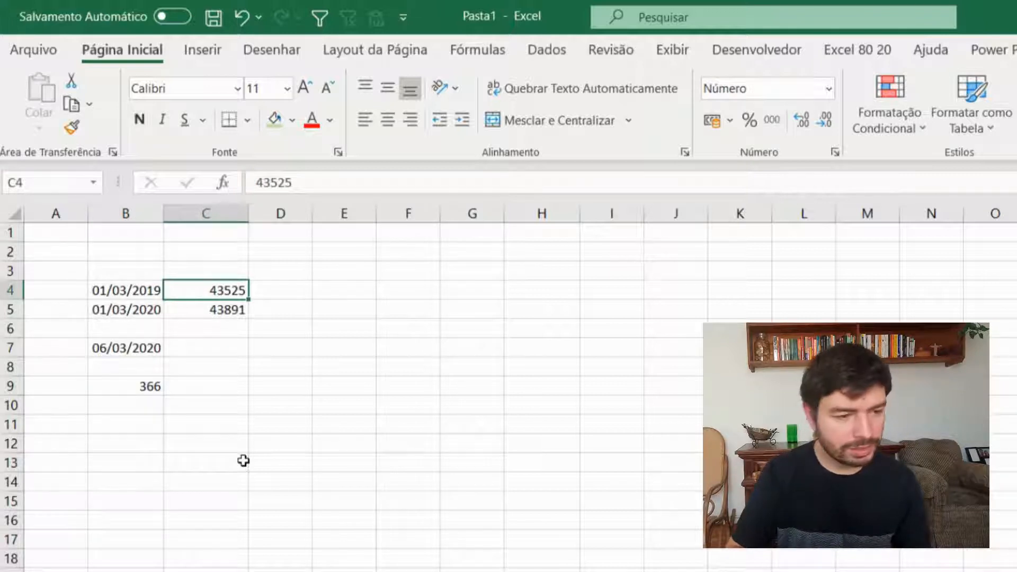
{"action": "key", "text": "Left"}
{"action": "key", "text": "Down"}
{"action": "key", "text": "Right"}
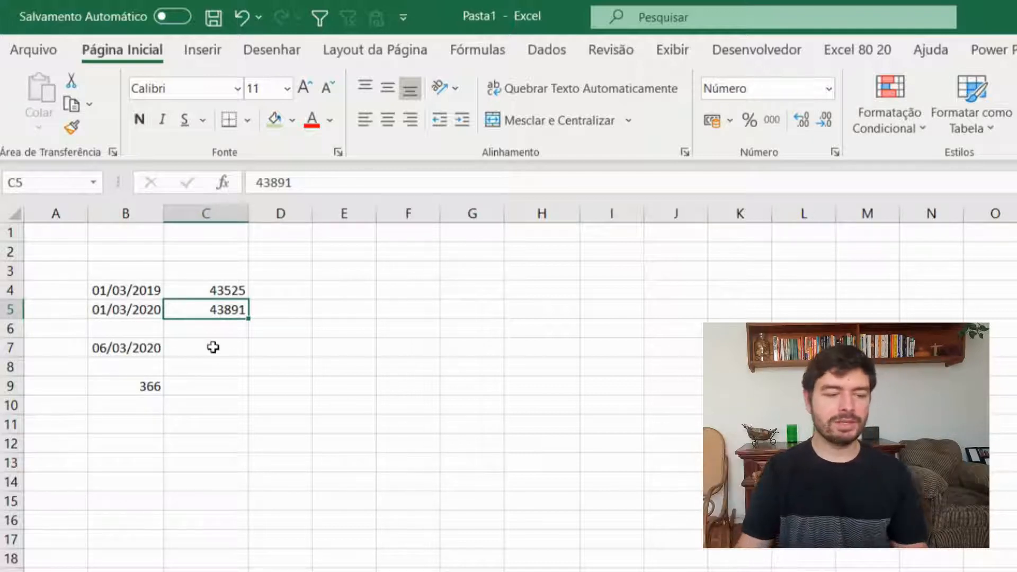
{"action": "left_click", "coordinate": [152, 388]}
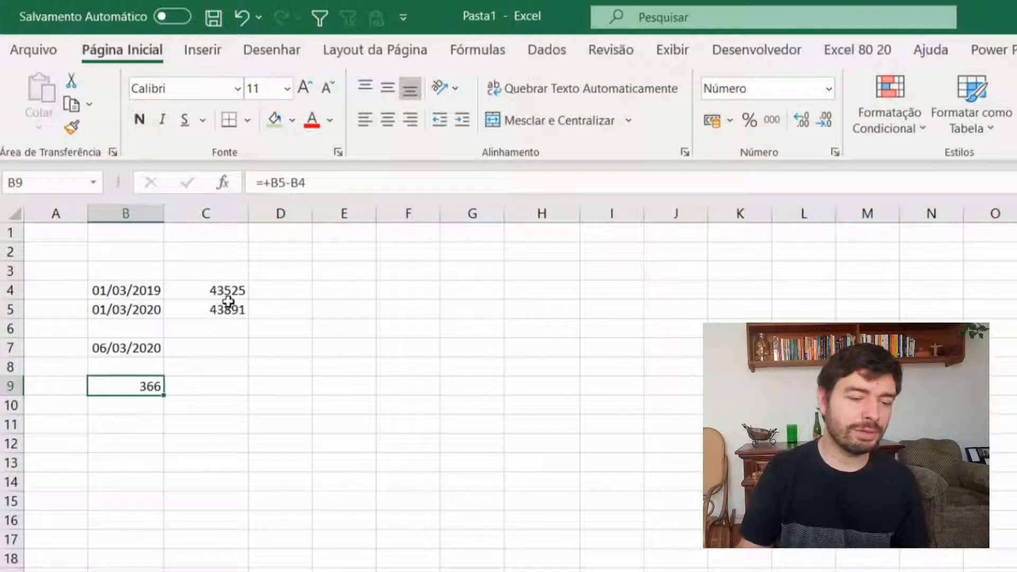
{"action": "left_click", "coordinate": [195, 312]}
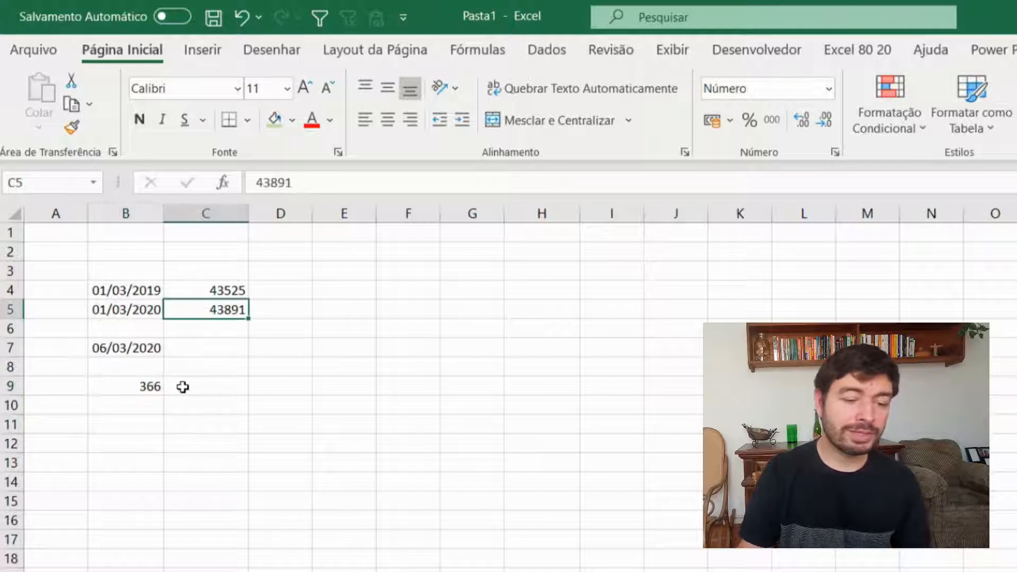
{"action": "key", "text": "Up"}
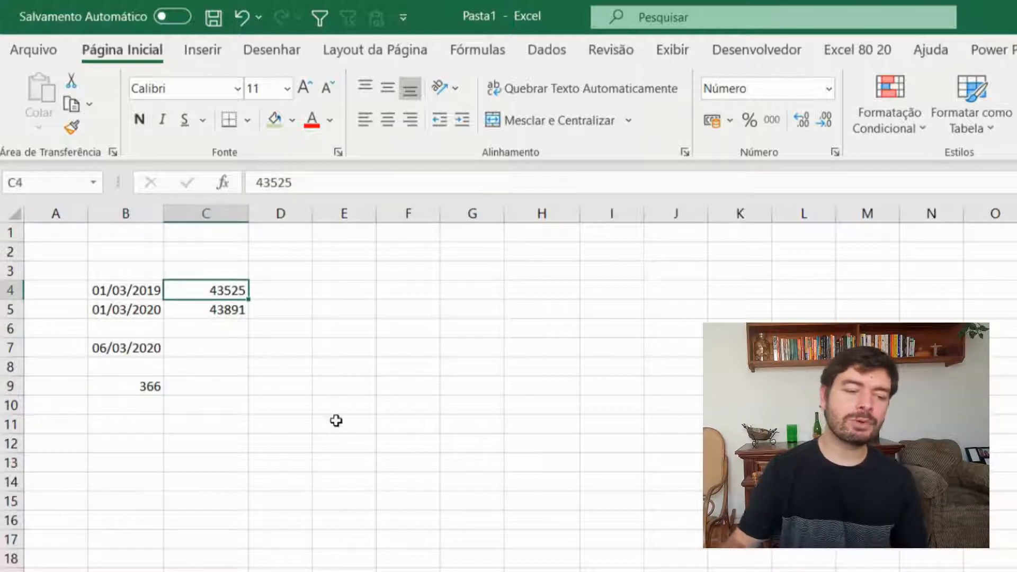
{"action": "left_click", "coordinate": [139, 385]}
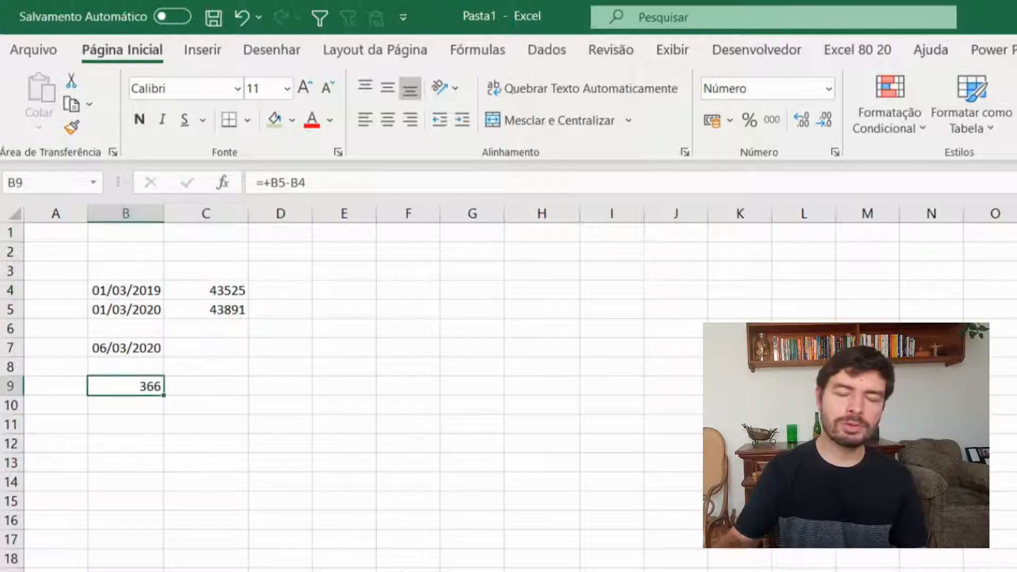
{"action": "left_click", "coordinate": [152, 348]}
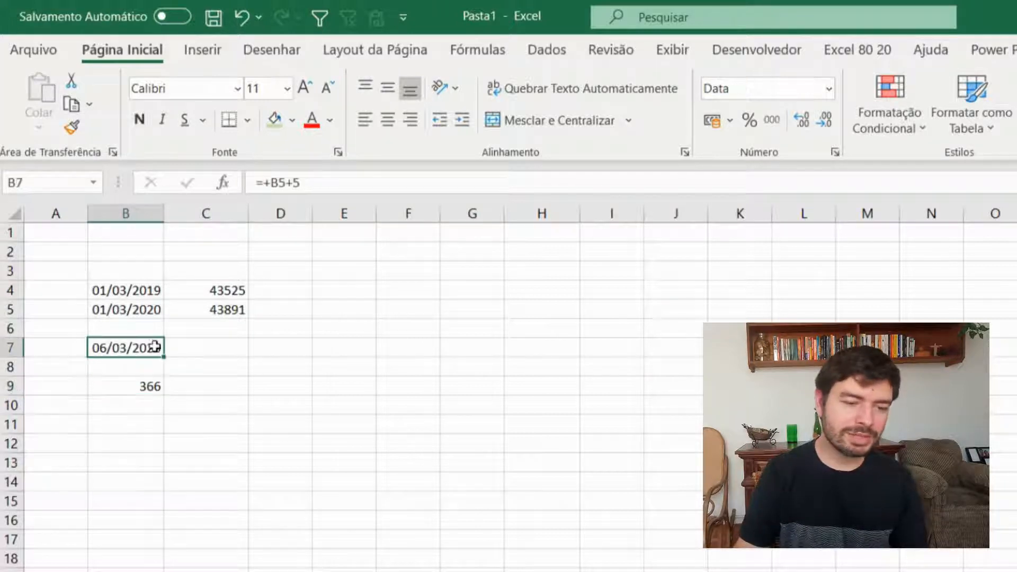
Enter the formula +C5+5 in cell C7 to add five days to the serial number in C5
{"action": "left_click", "coordinate": [205, 346]}
{"action": "type", "text": "+"}
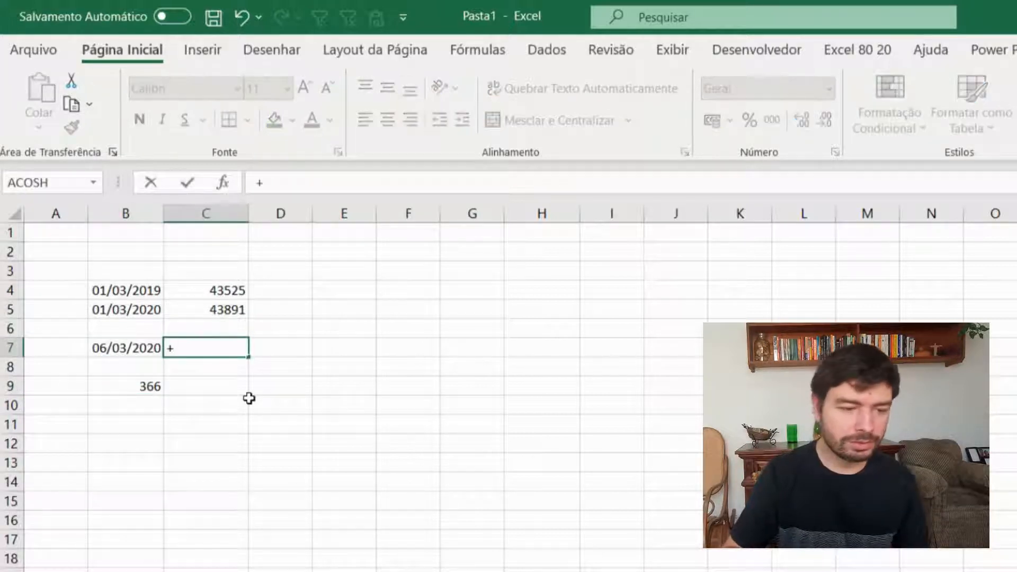
{"action": "key", "text": "Up"}
{"action": "key", "text": "Up"}
{"action": "key", "text": "Up"}
{"action": "key", "text": "Down"}
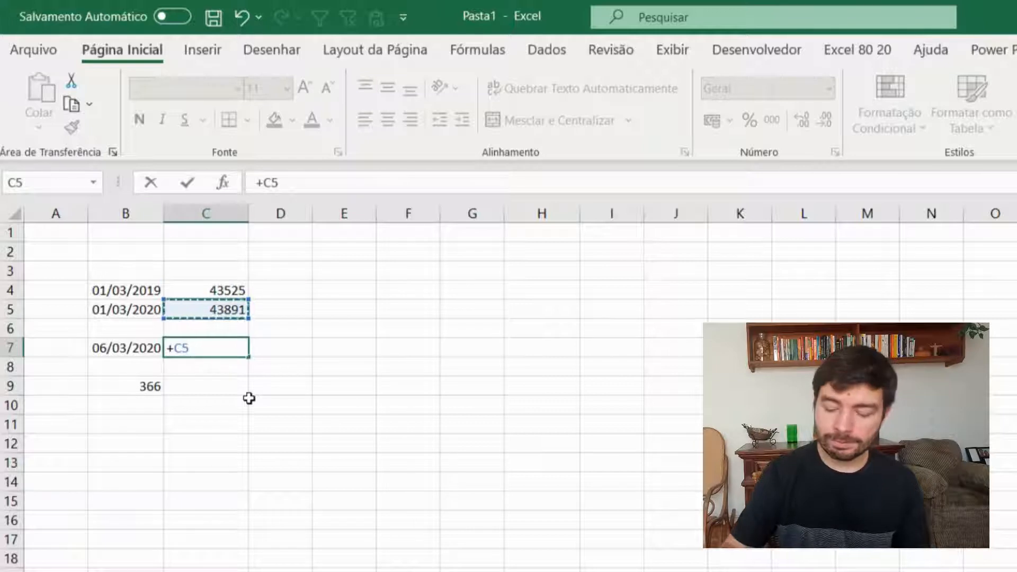
{"action": "type", "text": "+5"}
{"action": "key", "text": "Return"}
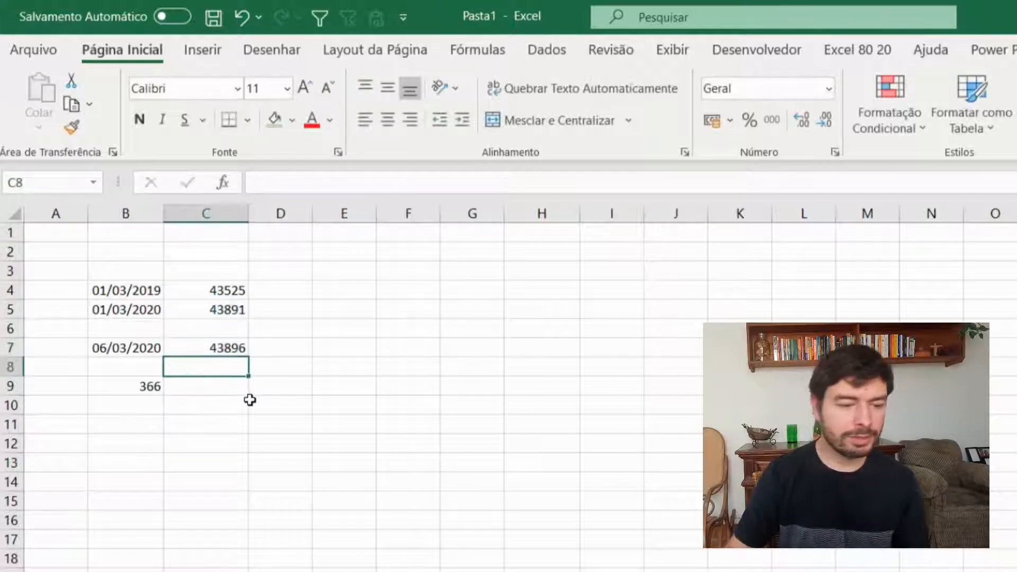
Format cell C7 as Data Abreviada and compare it with the date in B7
{"action": "left_click", "coordinate": [222, 344]}
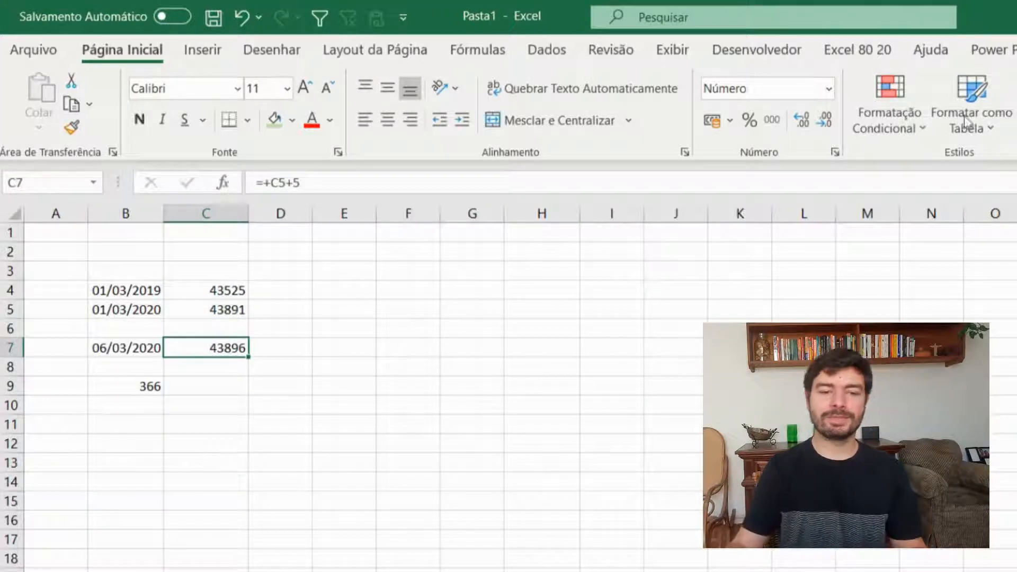
{"action": "left_click", "coordinate": [828, 89]}
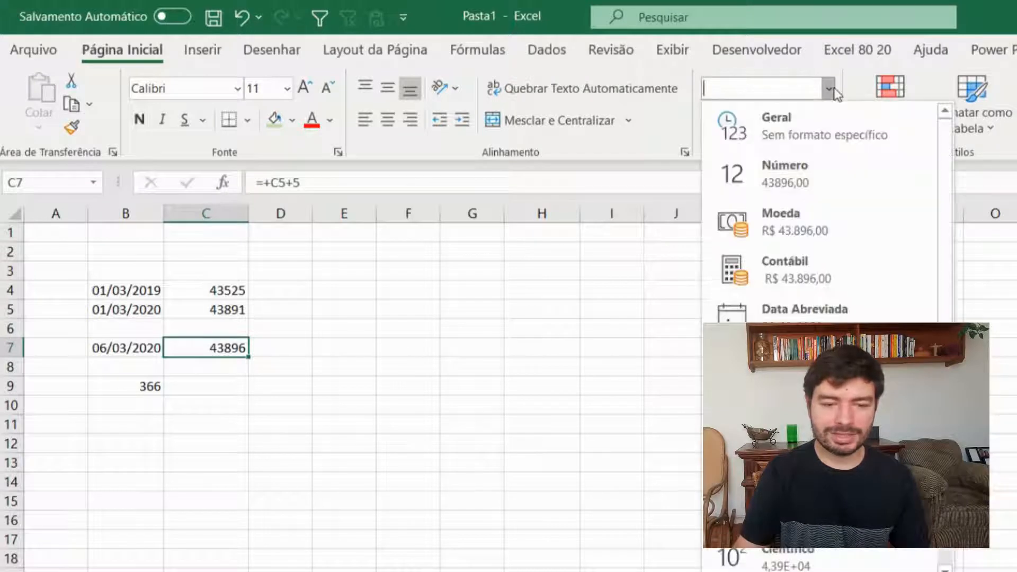
{"action": "left_click", "coordinate": [813, 309]}
{"action": "left_click", "coordinate": [122, 348]}
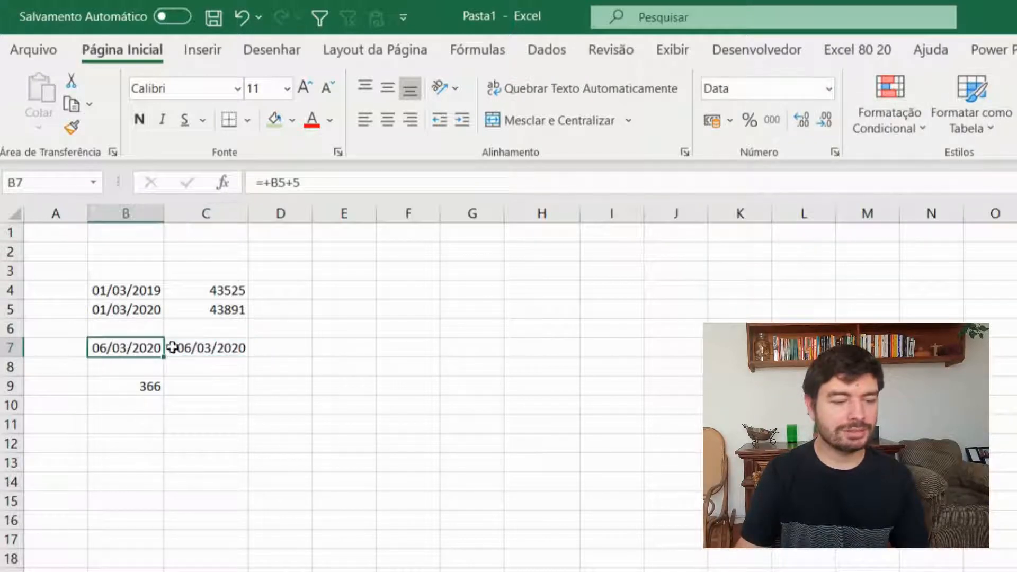
{"action": "left_click", "coordinate": [180, 348]}
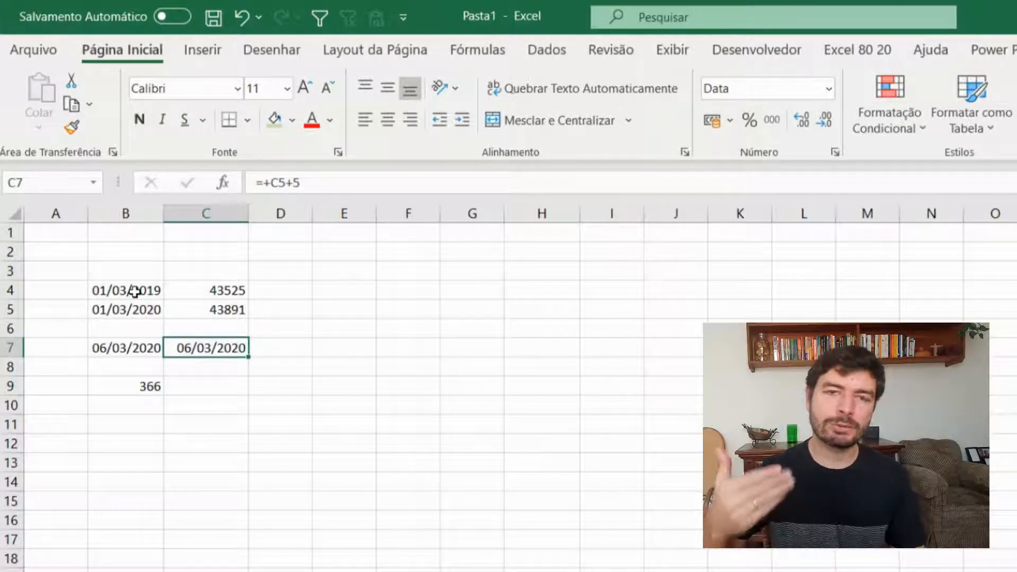
Enter 1 in cell F4 and format it as Data Abreviada
{"action": "left_click", "coordinate": [398, 291]}
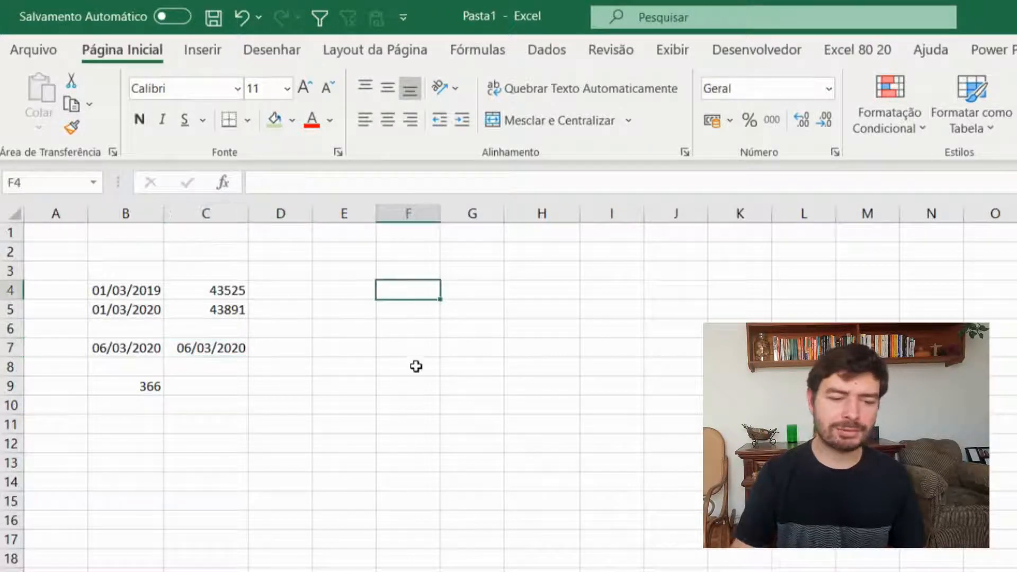
{"action": "type", "text": "1"}
{"action": "key", "text": "Return"}
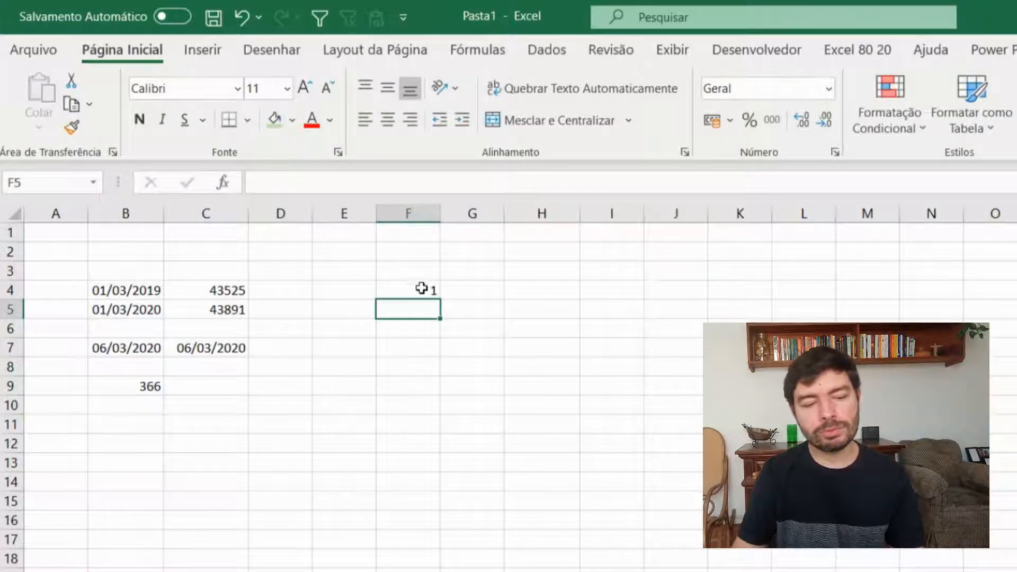
{"action": "left_click", "coordinate": [421, 288]}
{"action": "left_click", "coordinate": [828, 89]}
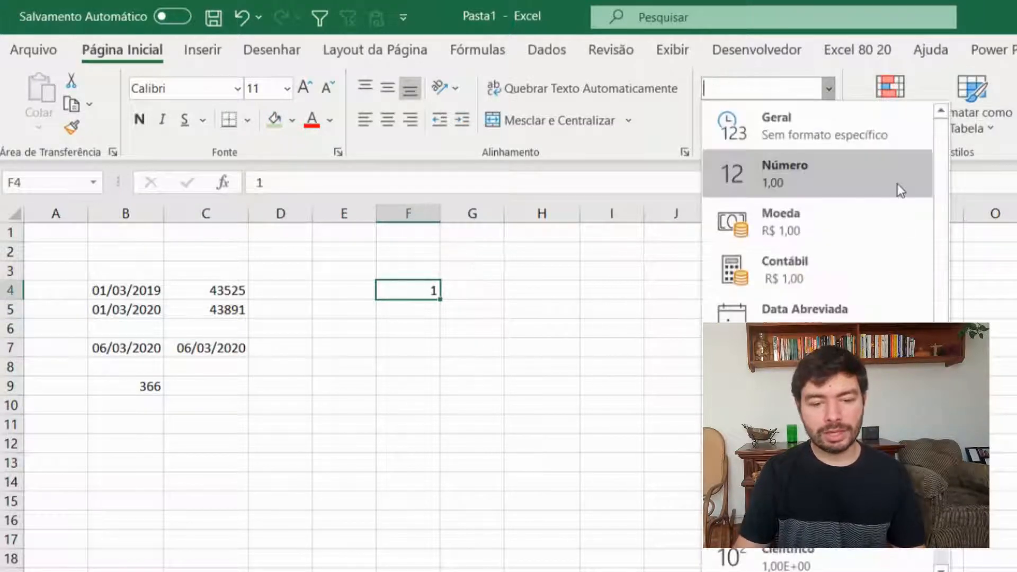
{"action": "left_click", "coordinate": [842, 310]}
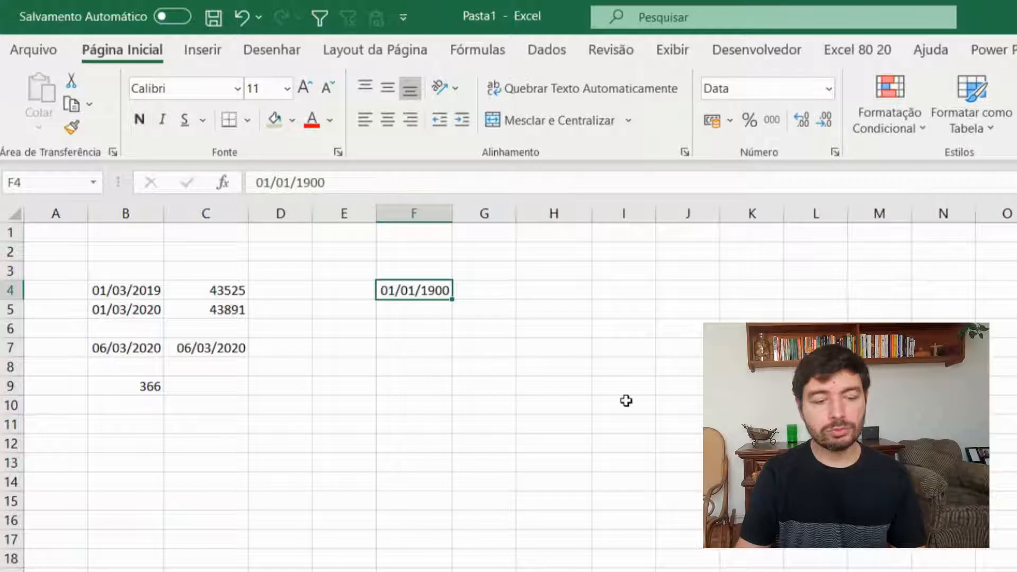
Enter 2 in cell F5, 13 in F7, 4 in F8 and 5 in F9
{"action": "key", "text": "Down"}
{"action": "type", "text": "2"}
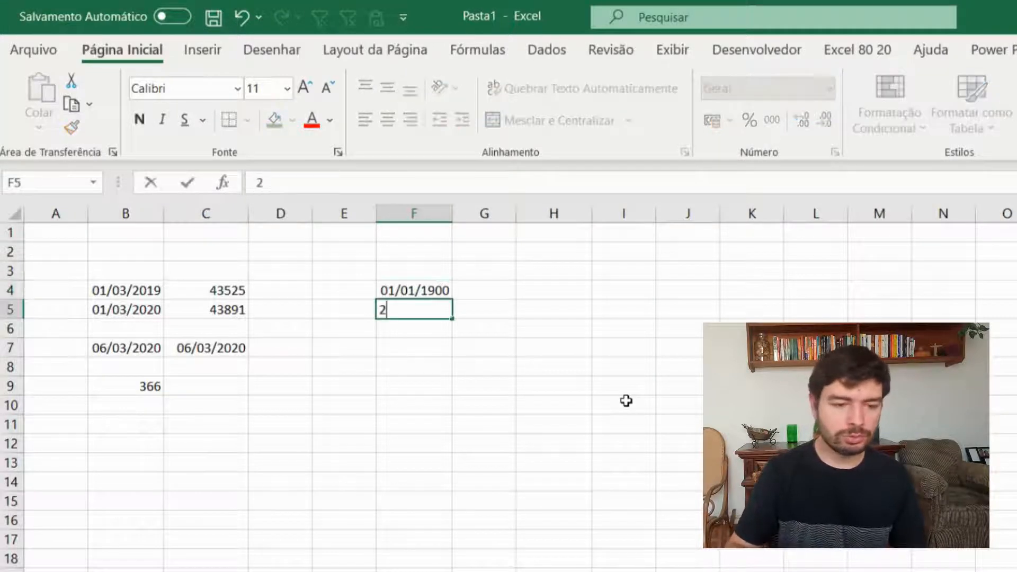
{"action": "key", "text": "Return"}
{"action": "key", "text": "Down"}
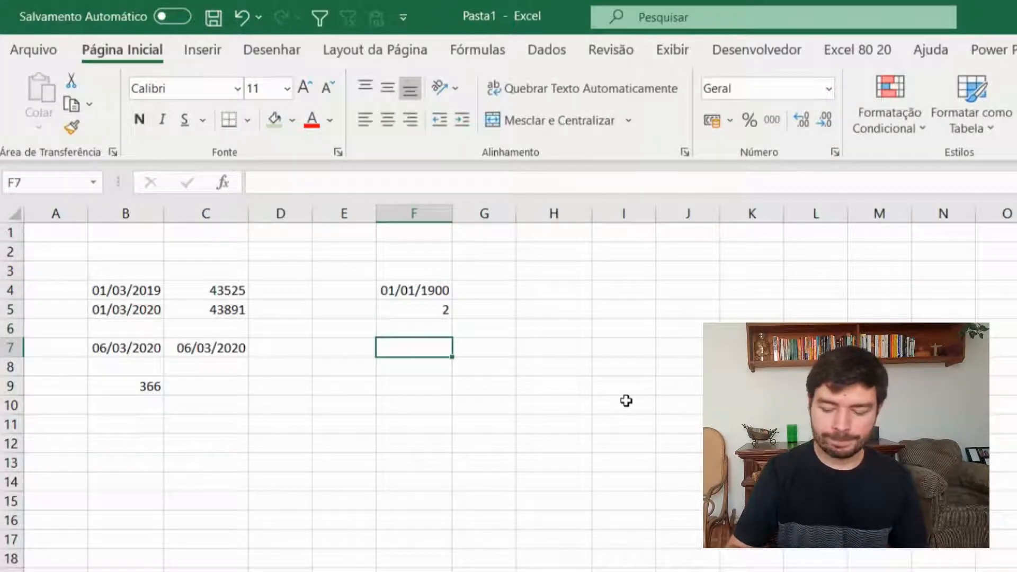
{"action": "type", "text": "13"}
{"action": "key", "text": "Return"}
{"action": "type", "text": "4"}
{"action": "key", "text": "Return"}
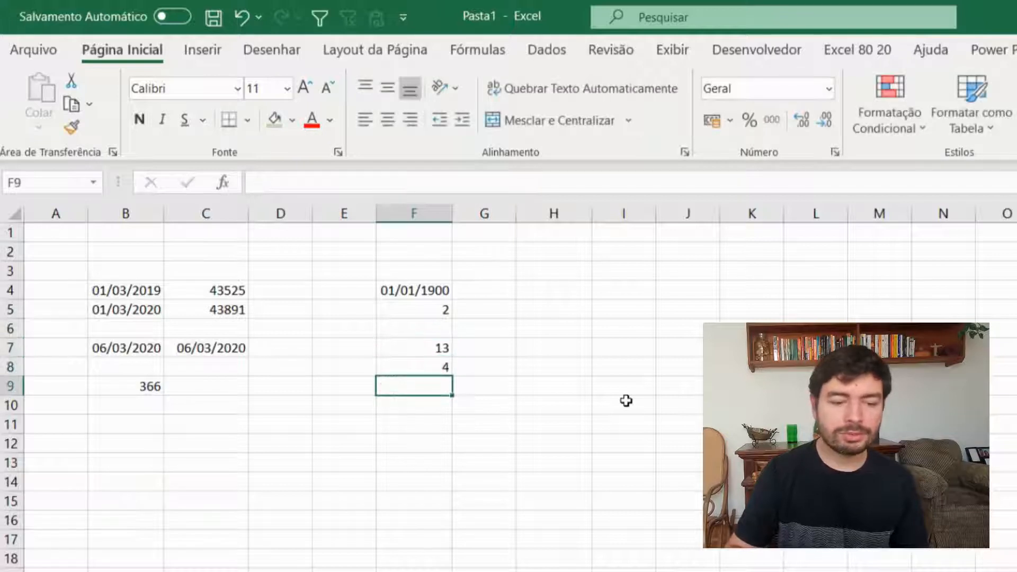
{"action": "type", "text": "5"}
{"action": "key", "text": "Return"}
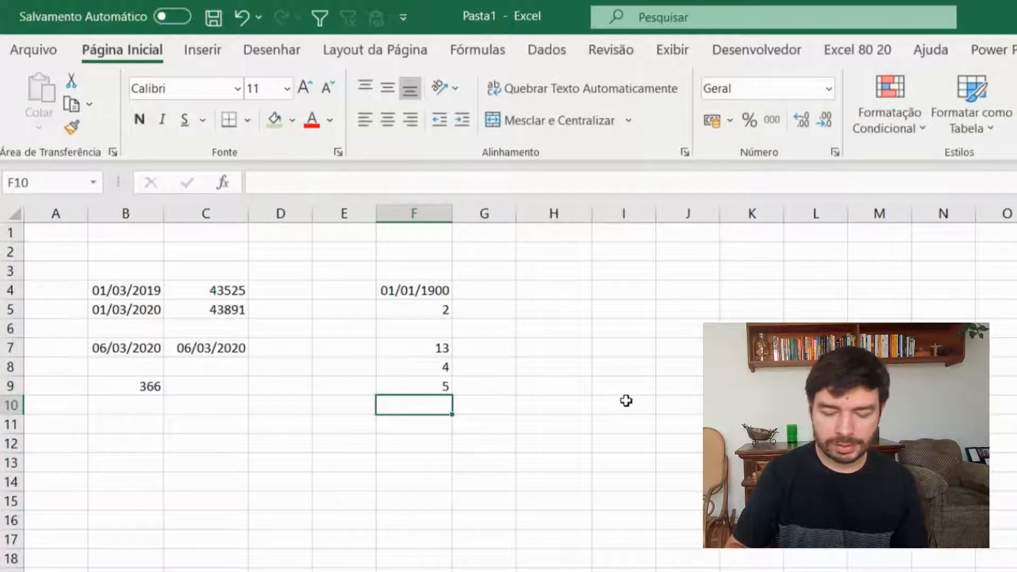
{"action": "type", "text": "111"}
{"action": "key", "text": "Escape"}
Correct the value in cell F7 to 3
{"action": "key", "text": "Up"}
{"action": "key", "text": "Up"}
{"action": "key", "text": "Up"}
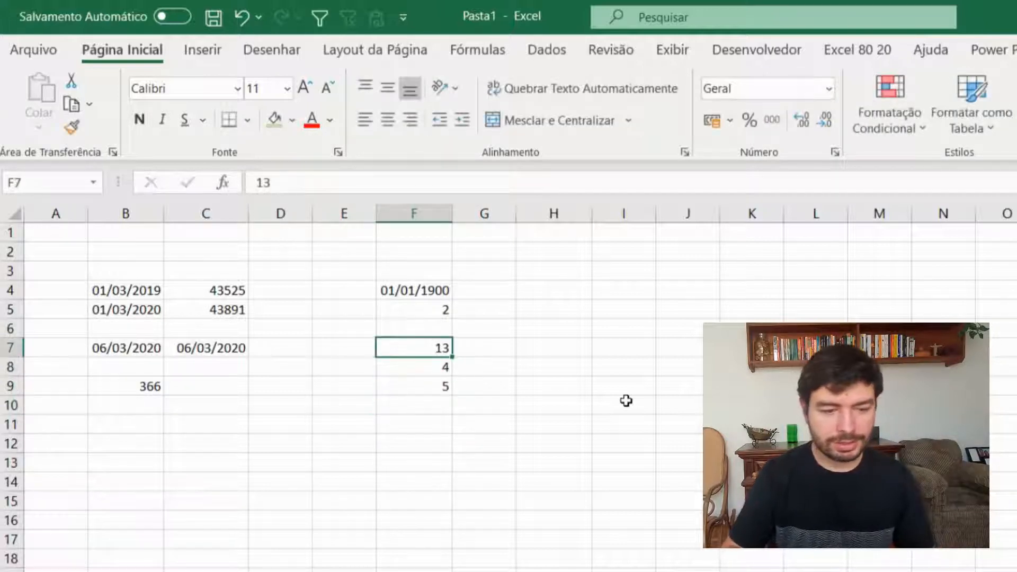
{"action": "type", "text": "3"}
{"action": "key", "text": "Return"}
Move the values in F7:F9 up one row to F6:F8, closing the gap below F5
{"action": "key", "text": "Up"}
{"action": "key", "text": "shift+Down"}
{"action": "key", "text": "shift+Down"}
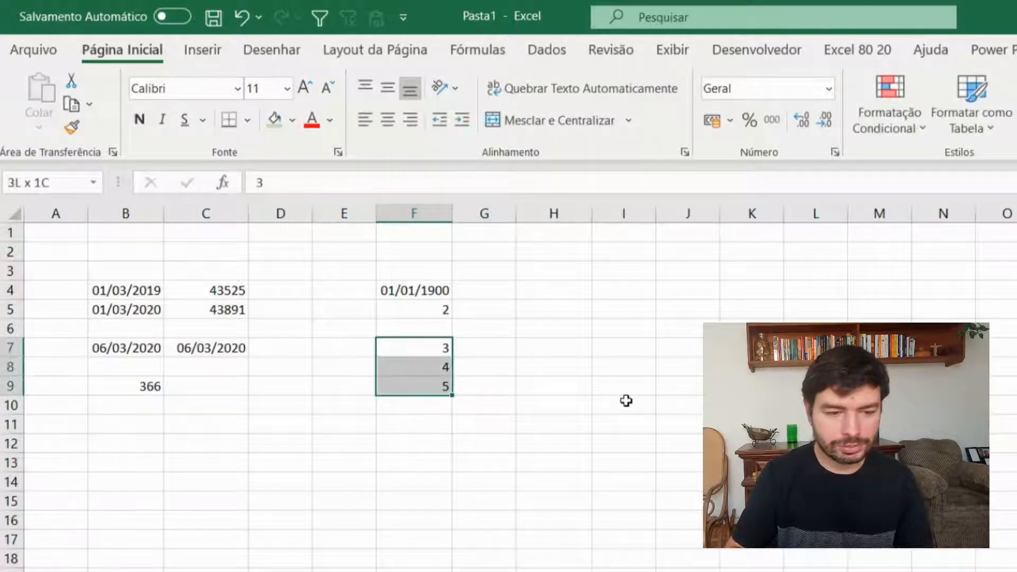
{"action": "key", "text": "ctrl+x"}
{"action": "key", "text": "Up"}
{"action": "key", "text": "ctrl+v"}
{"action": "key", "text": "Down"}
{"action": "key", "text": "Down"}
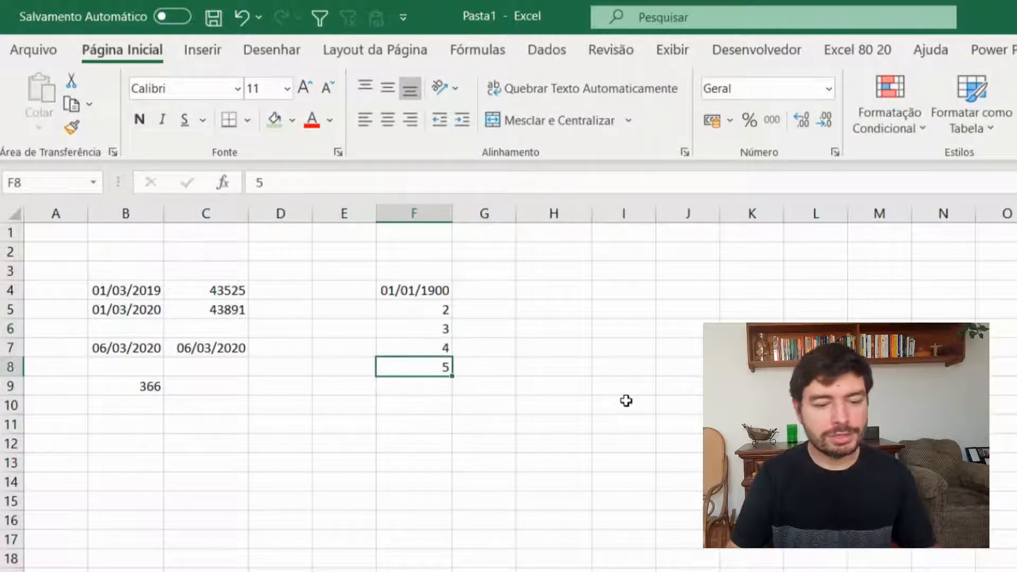
Format the numbers in F5:F8 as Data Abreviada
{"action": "left_click_drag", "start_coordinate": [400, 309], "coordinate": [407, 367]}
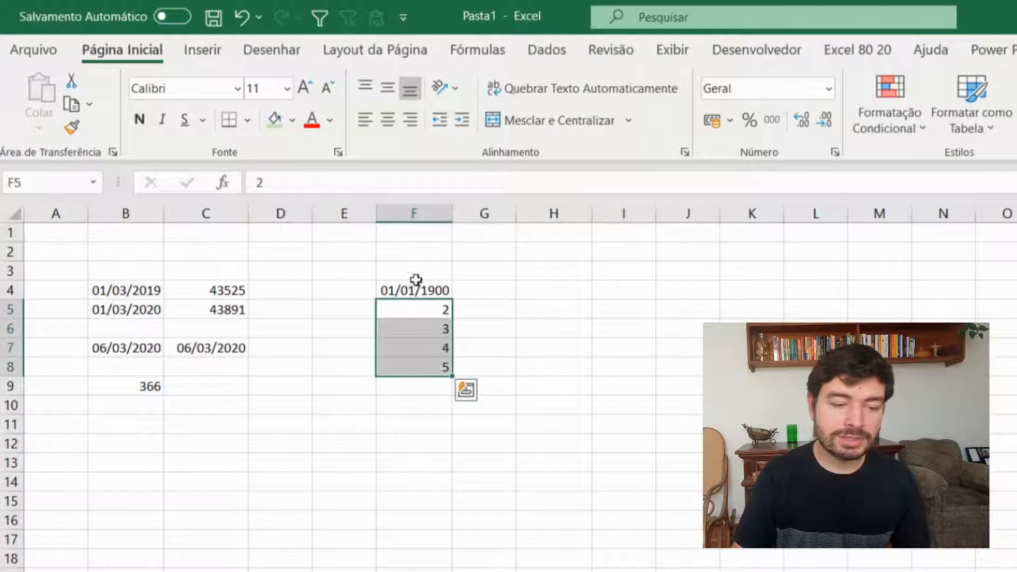
{"action": "left_click", "coordinate": [829, 88]}
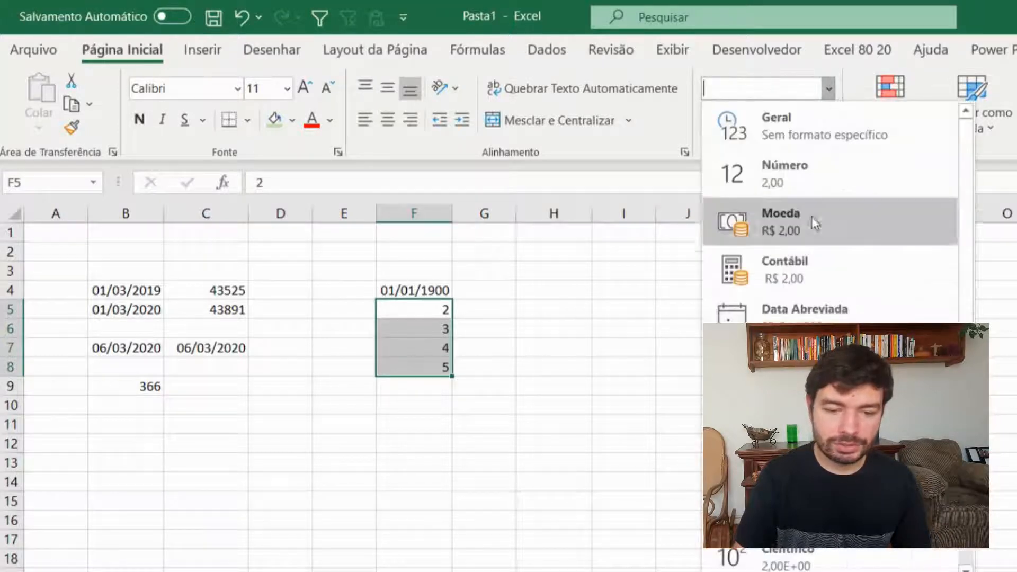
{"action": "left_click", "coordinate": [805, 309]}
{"action": "left_click", "coordinate": [400, 310]}
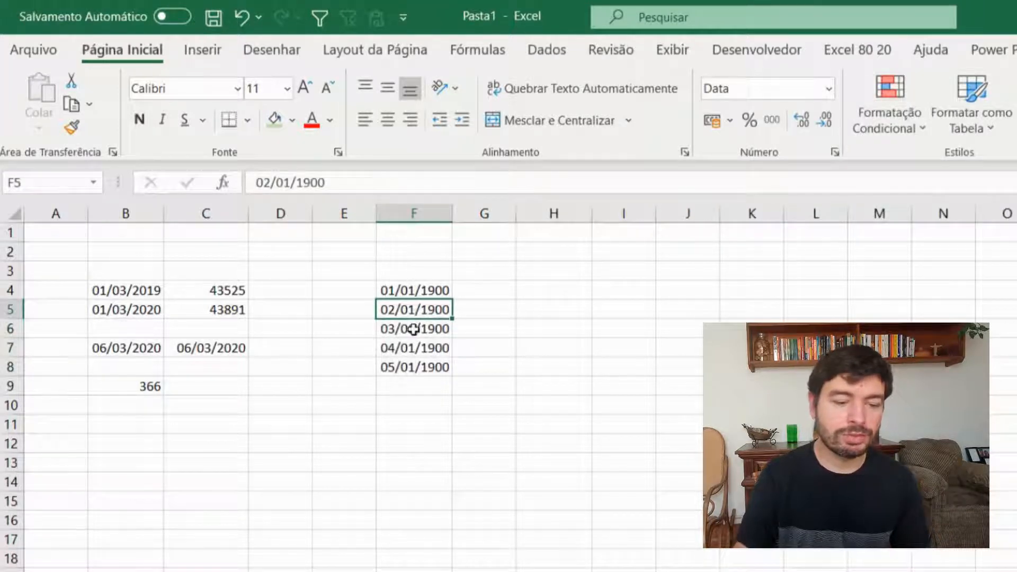
Enter 32 in cell F9, directly below the column of 1900 dates
{"action": "left_click", "coordinate": [403, 328]}
{"action": "key", "text": "Down"}
{"action": "key", "text": "Down"}
{"action": "key", "text": "Down"}
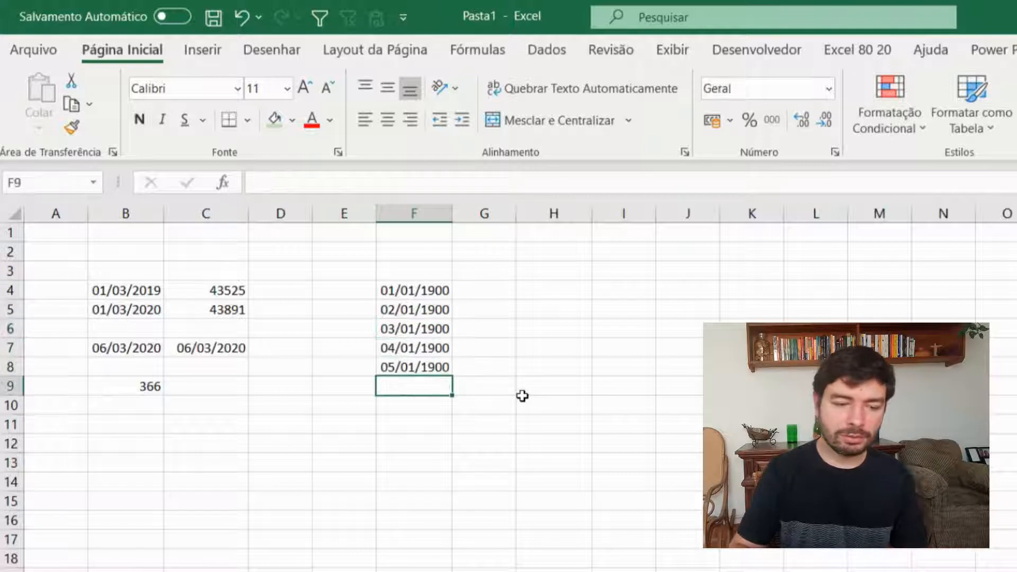
{"action": "type", "text": "32"}
{"action": "key", "text": "Return"}
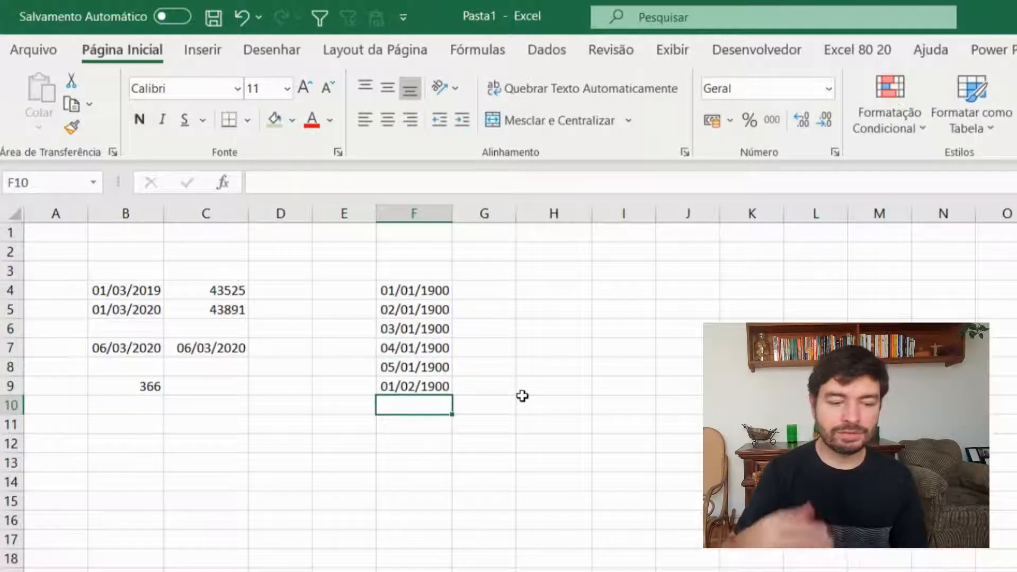
Enter 133 in cell F10 and correct it to 33
{"action": "type", "text": "133"}
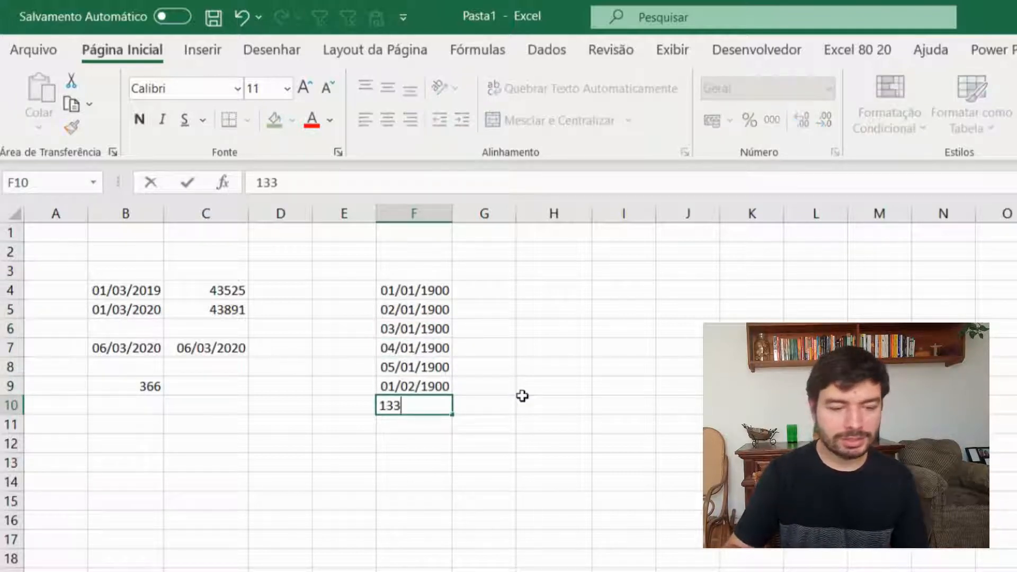
{"action": "key", "text": "Return"}
{"action": "left_click", "coordinate": [432, 398]}
{"action": "type", "text": "33"}
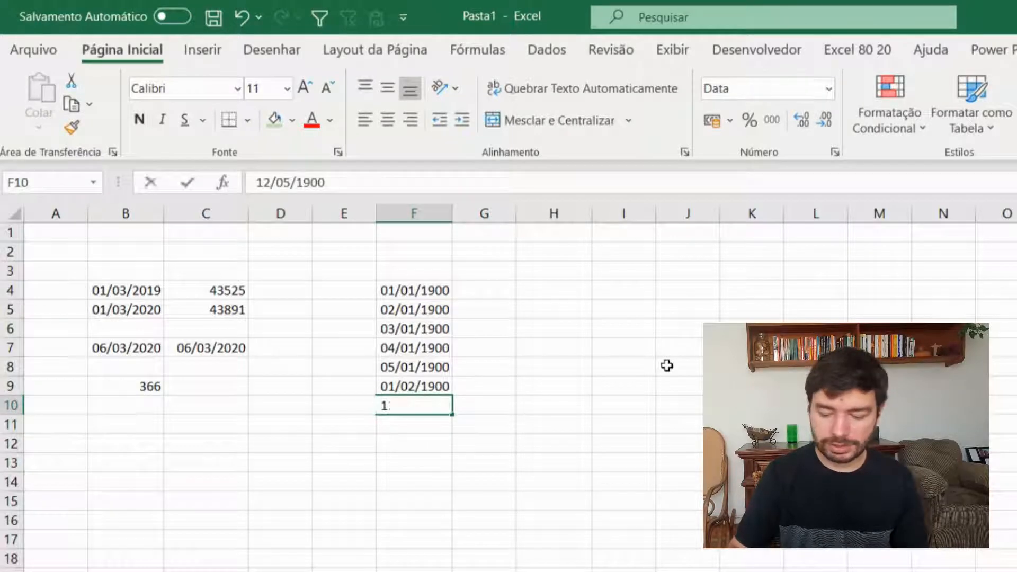
{"action": "key", "text": "Return"}
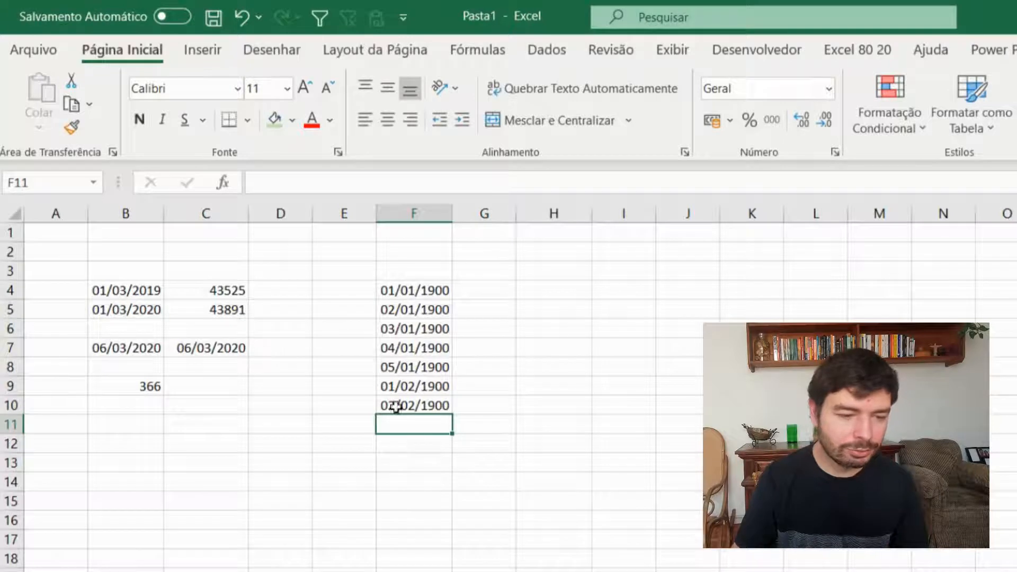
Enter the serial number 43891 in cell F11
{"action": "type", "text": "43891"}
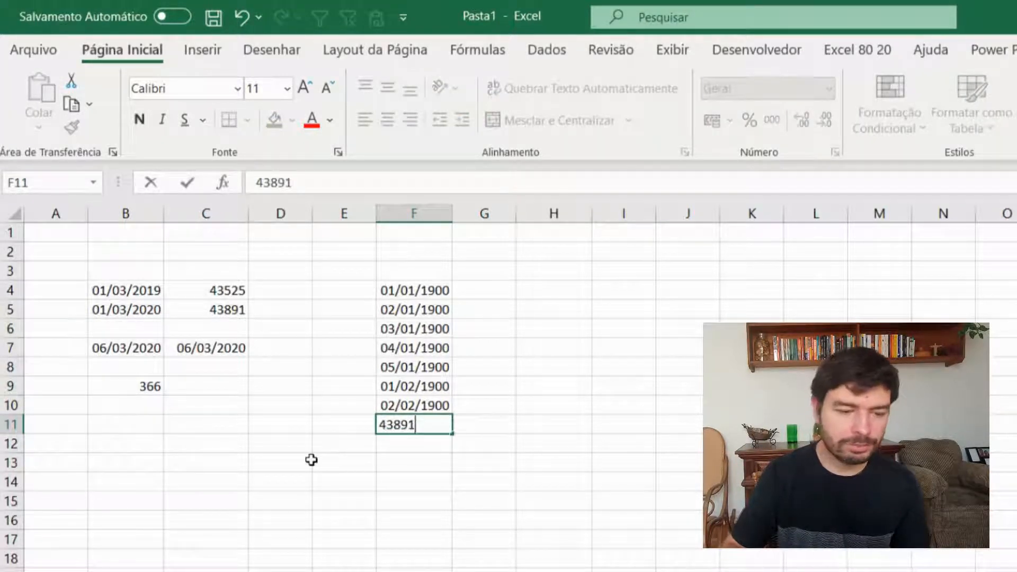
{"action": "key", "text": "Return"}
{"action": "left_click", "coordinate": [415, 424]}
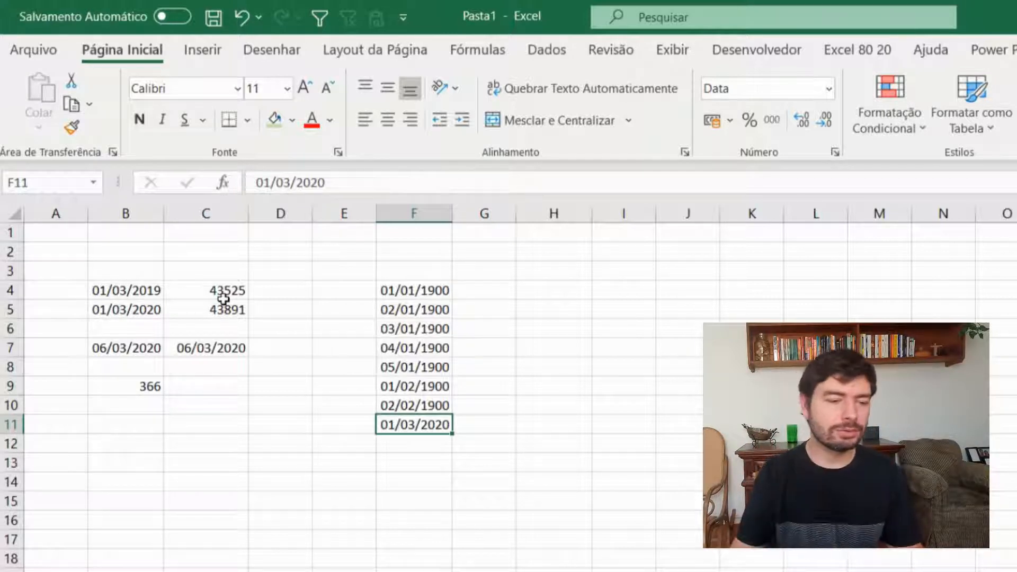
Format the serial numbers in C4:C5 as dates in the dd/mmm/aa style
{"action": "left_click_drag", "start_coordinate": [216, 291], "coordinate": [222, 310]}
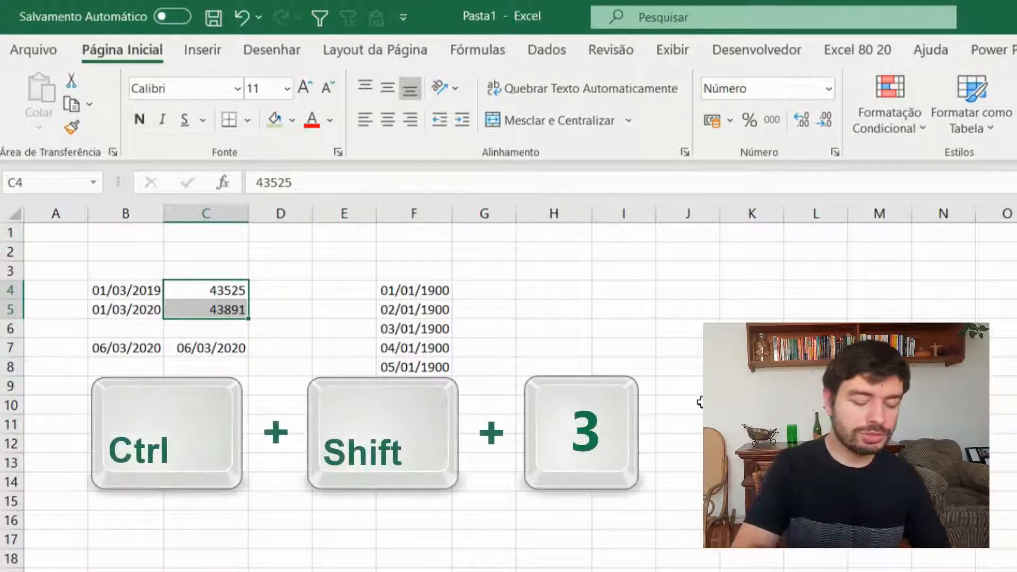
{"action": "key", "text": "ctrl+shift+3"}
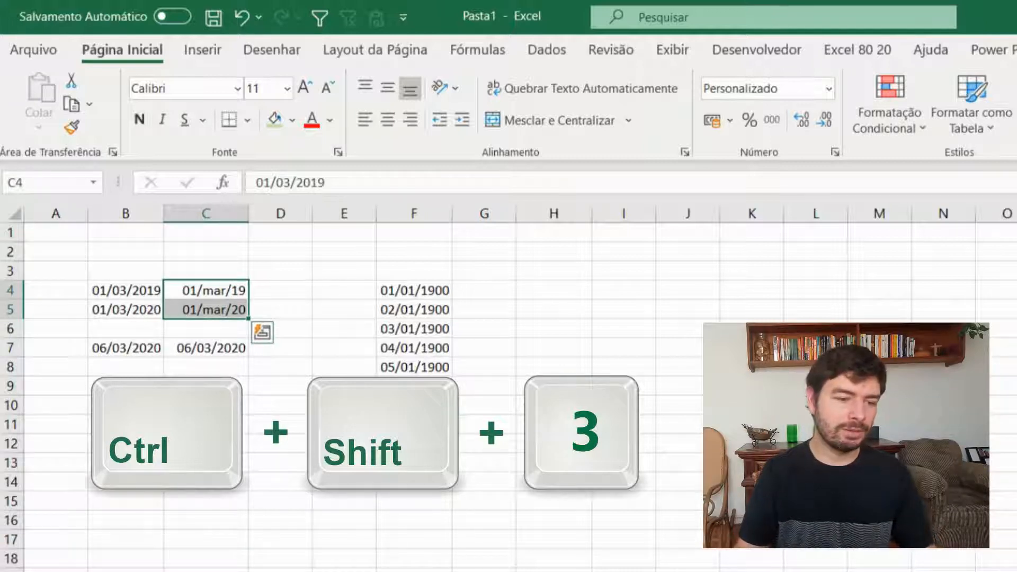
Delete columns B to F with all the date examples
{"action": "left_click_drag", "start_coordinate": [127, 212], "coordinate": [420, 225]}
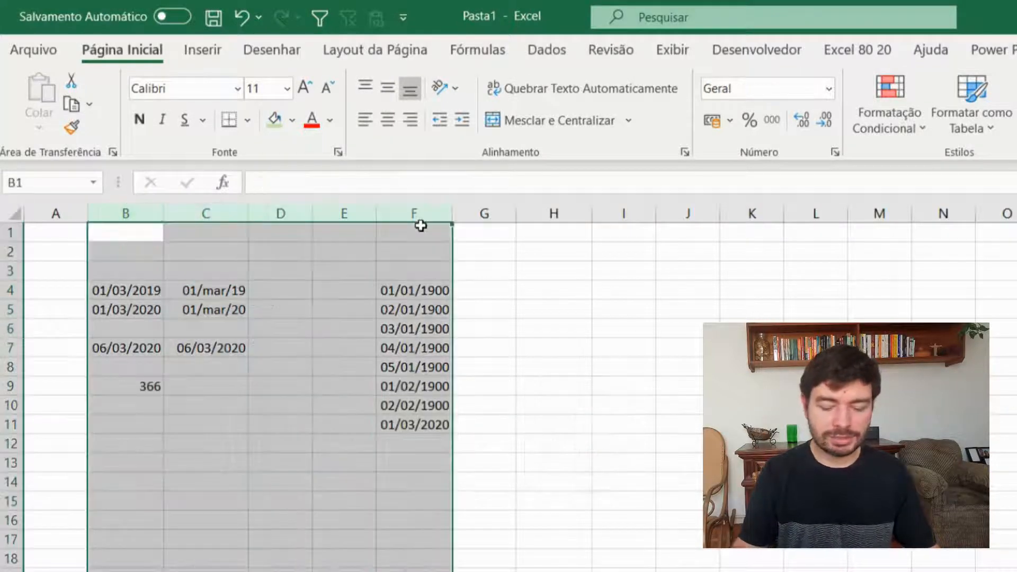
{"action": "key", "text": "ctrl+minus"}
Enter the date 01/03 in cell D5 and fill the series of consecutive days down to D10
{"action": "left_click", "coordinate": [242, 306]}
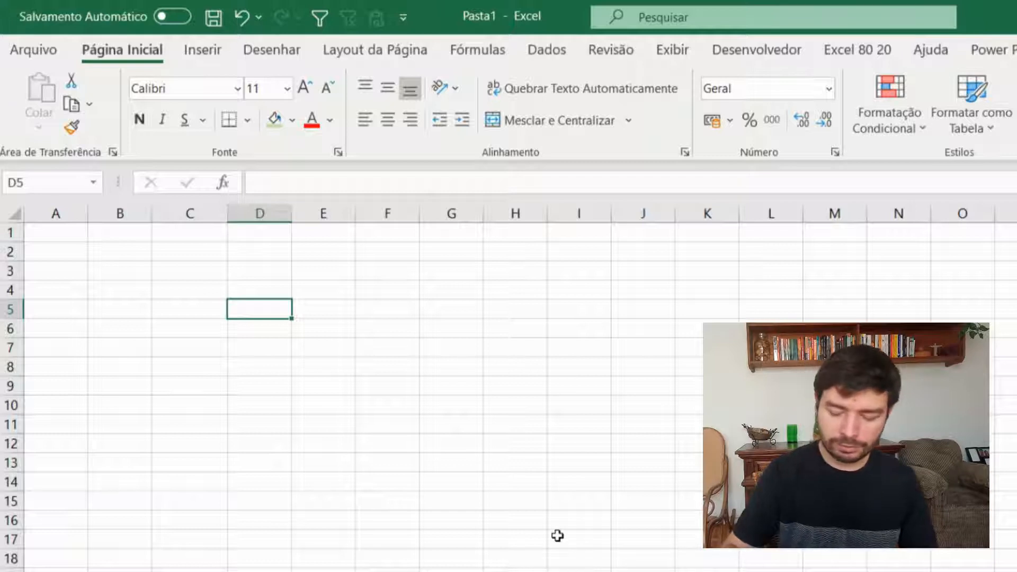
{"action": "type", "text": "01/03"}
{"action": "key", "text": "Return"}
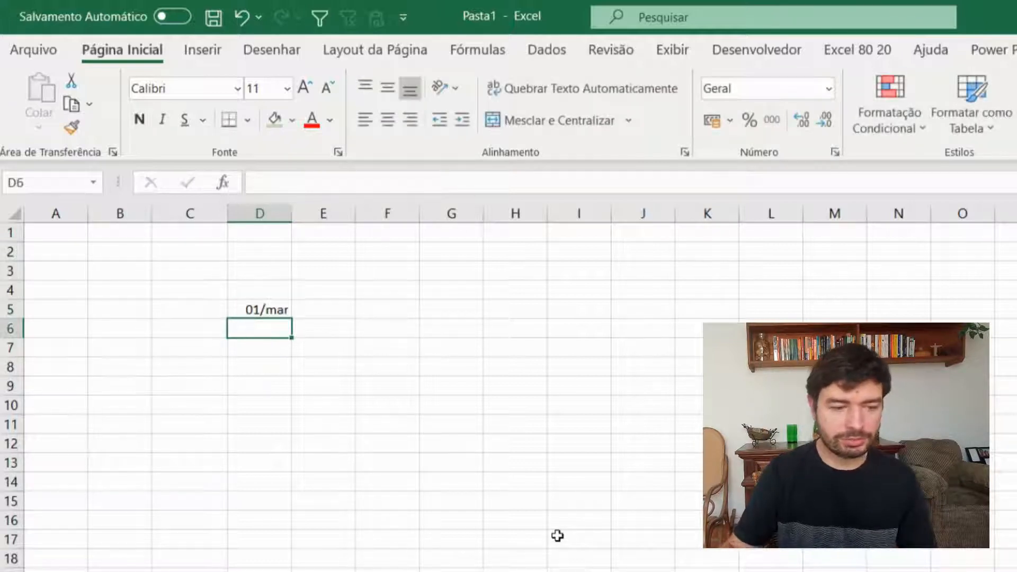
{"action": "left_click", "coordinate": [286, 313]}
{"action": "left_click_drag", "start_coordinate": [292, 318], "coordinate": [288, 411]}
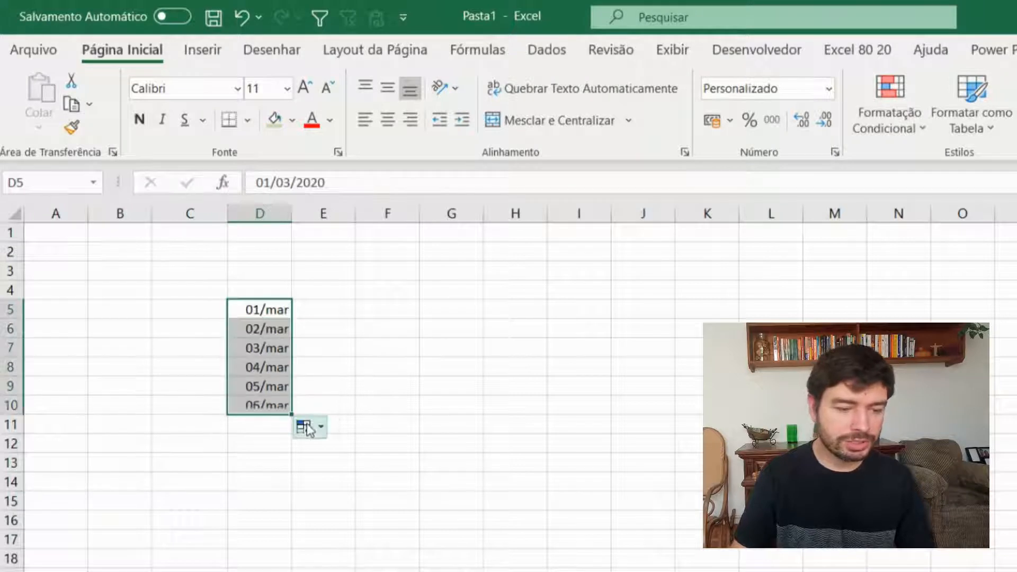
Enter the formula =SOMA(E5:E10) in cell E11 to total the hours column
{"action": "left_click", "coordinate": [338, 424]}
{"action": "type", "text": "=som"}
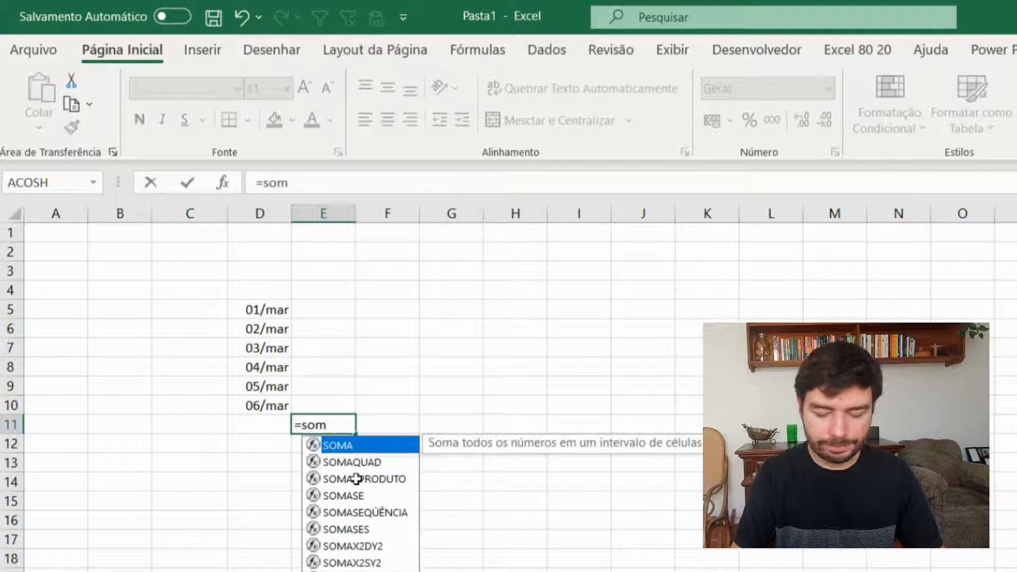
{"action": "key", "text": "Tab"}
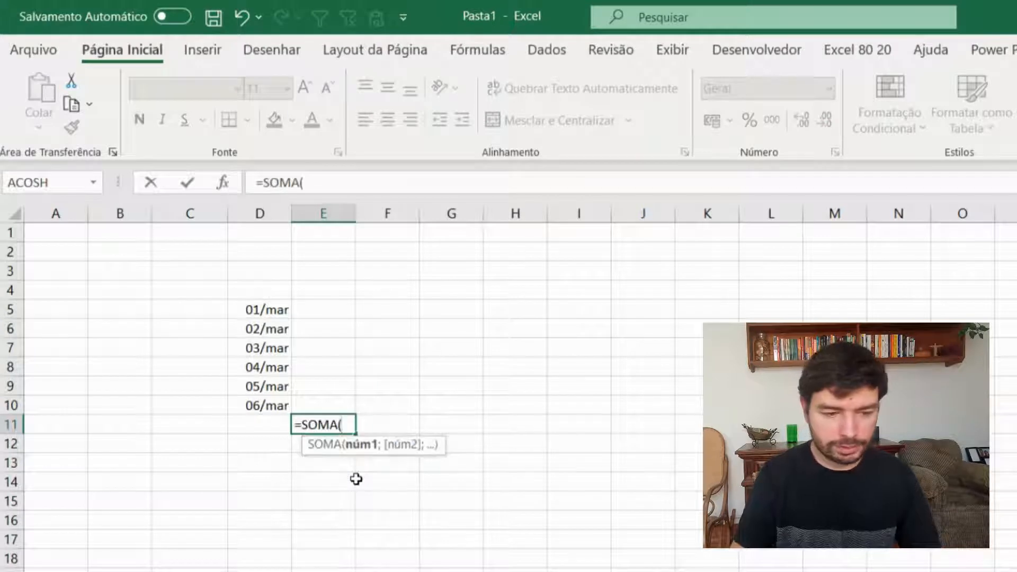
{"action": "key", "text": "Up"}
{"action": "key", "text": "shift+Up"}
{"action": "key", "text": "shift+Up"}
{"action": "key", "text": "shift+Up"}
{"action": "key", "text": "shift+Up"}
{"action": "key", "text": "shift+Up"}
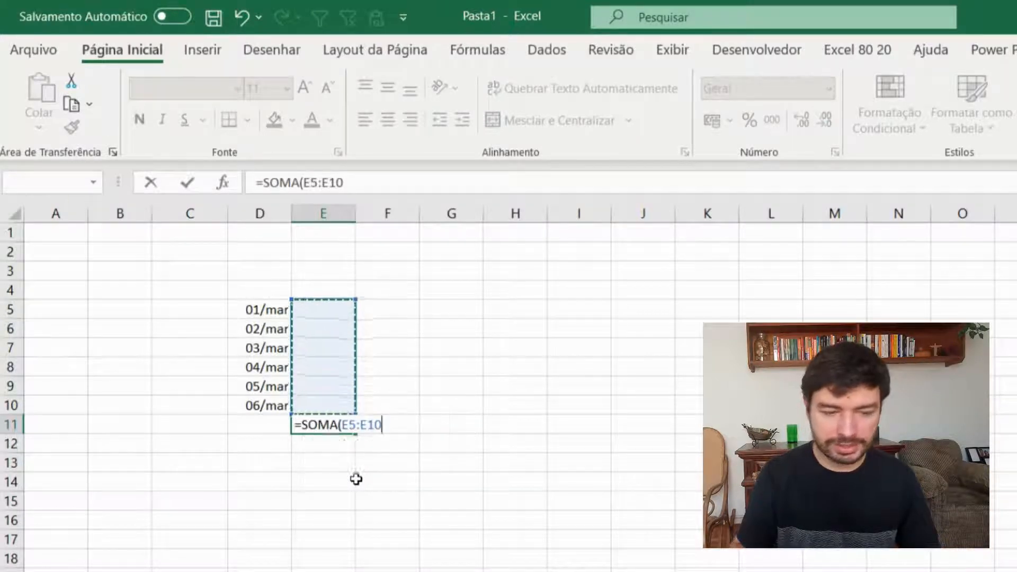
{"action": "key", "text": "Return"}
Enter 08:00 in cell E5 and check the range used by the sum formula in E11
{"action": "left_click", "coordinate": [337, 316]}
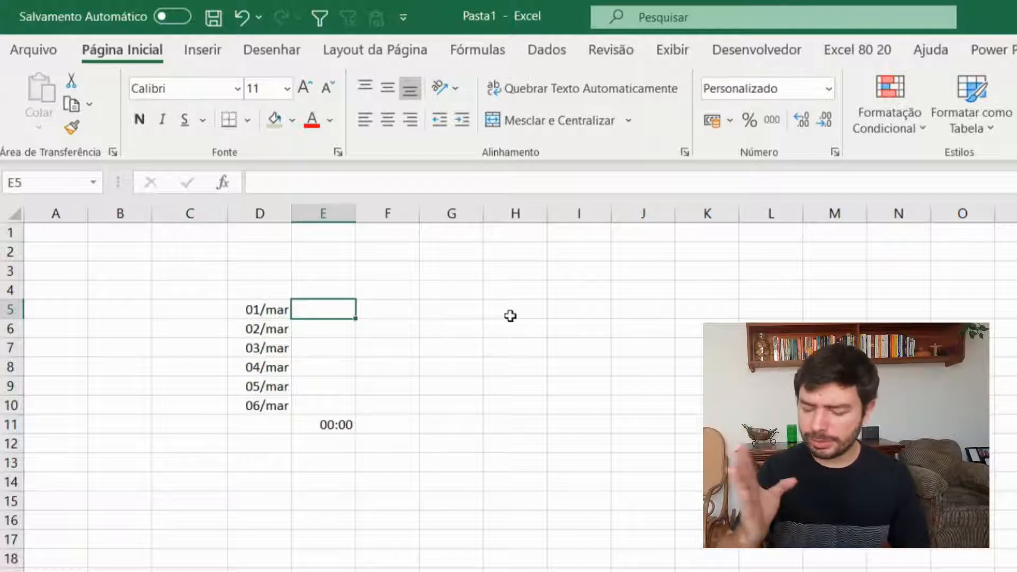
{"action": "type", "text": "08:00"}
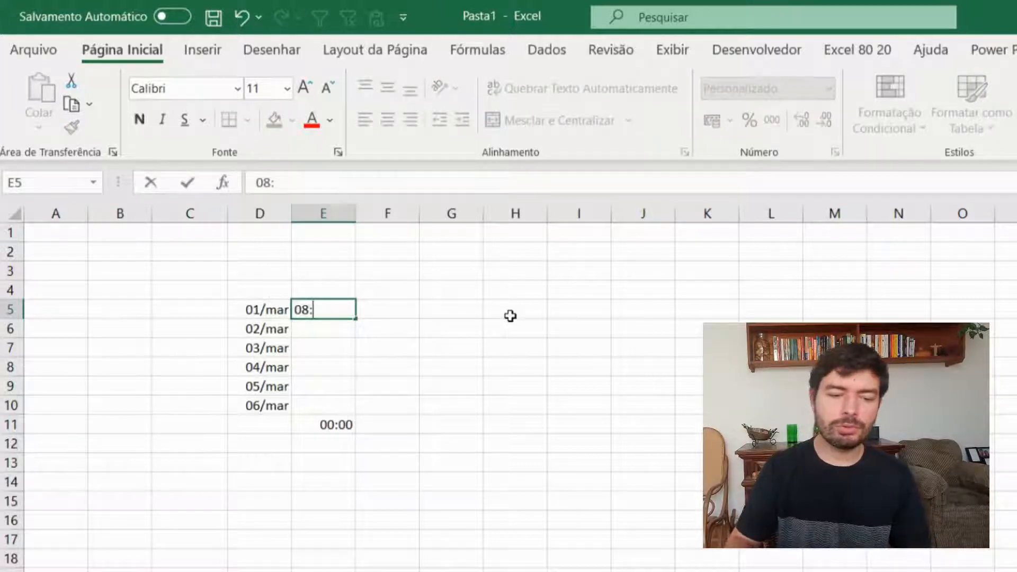
{"action": "key", "text": "Return"}
{"action": "left_click", "coordinate": [326, 424]}
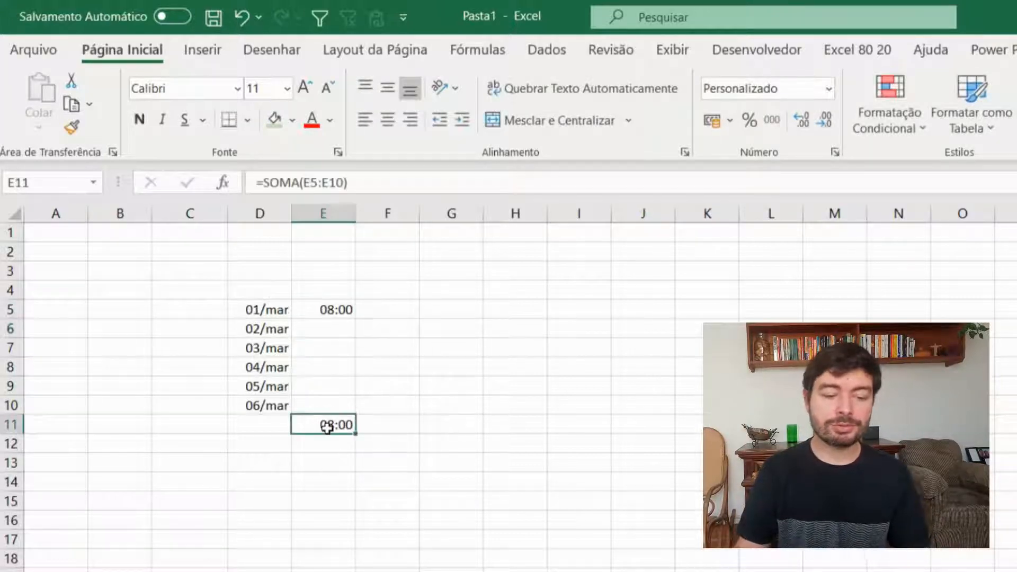
{"action": "double_click", "coordinate": [348, 424]}
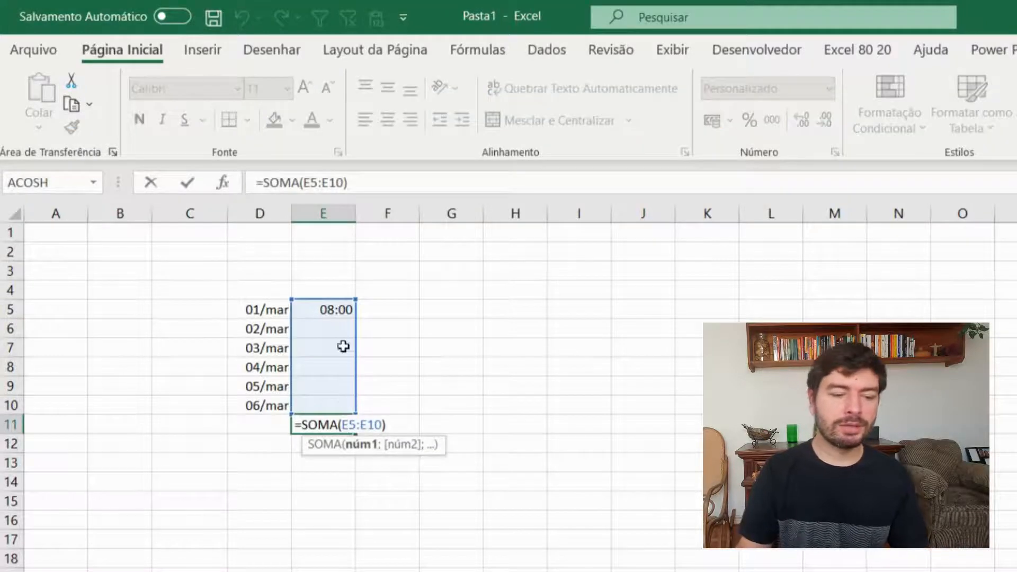
{"action": "key", "text": "Return"}
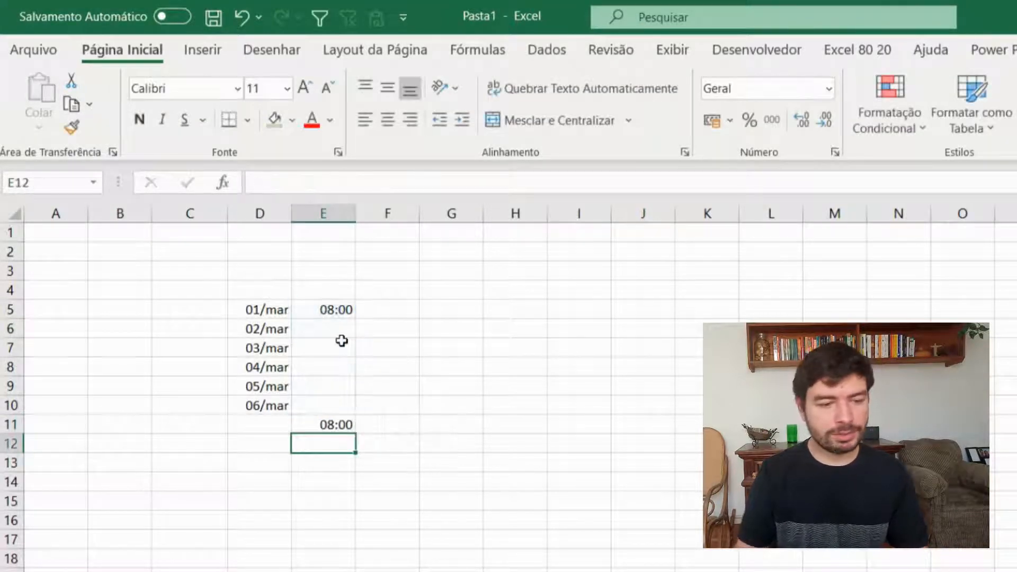
Enter 09:00 in cell E6 and check the total in E11
{"action": "left_click", "coordinate": [336, 307]}
{"action": "left_click", "coordinate": [334, 338]}
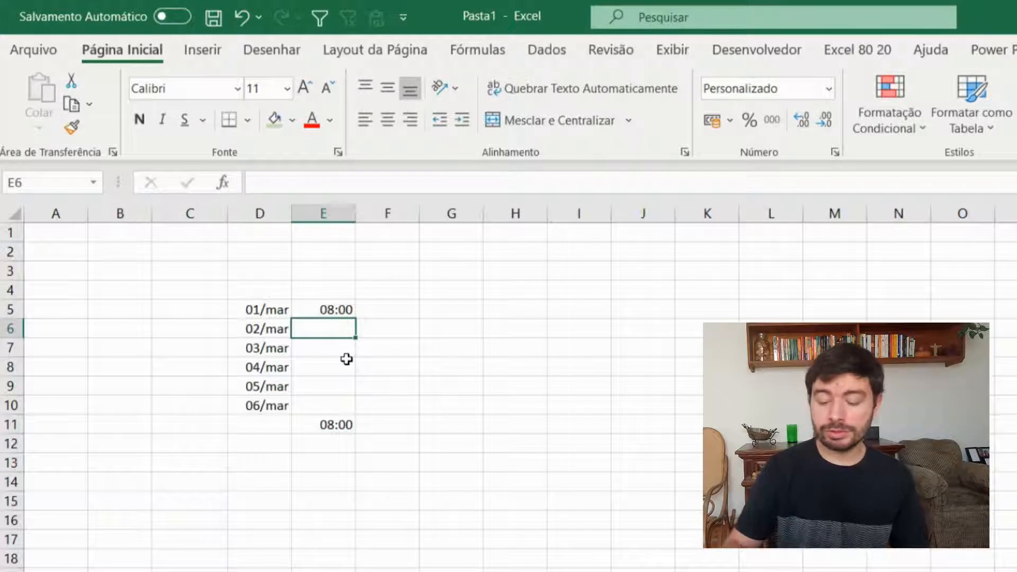
{"action": "type", "text": "09:00"}
{"action": "key", "text": "Return"}
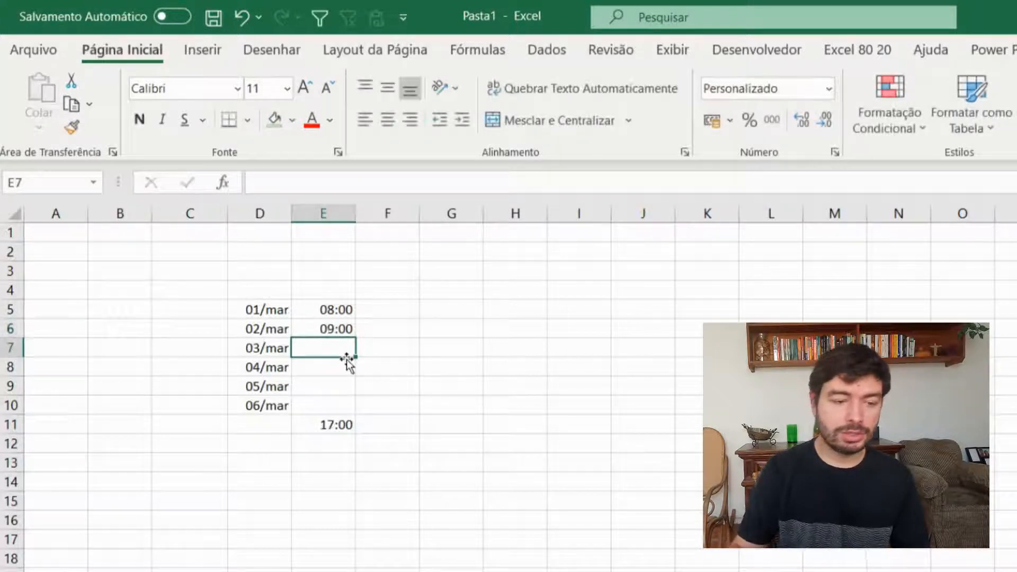
{"action": "left_click", "coordinate": [329, 424]}
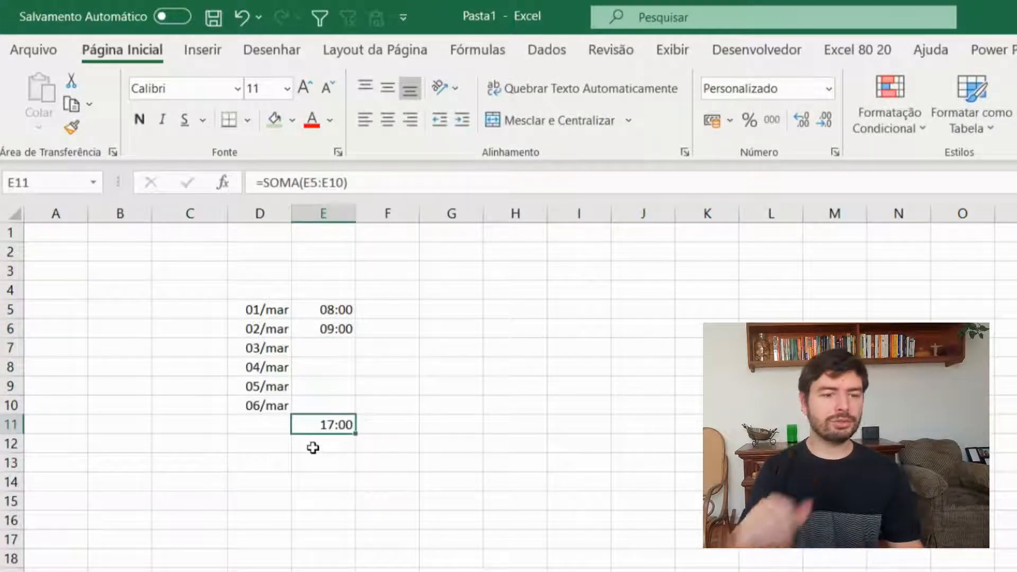
Enter 08:00 in cell E7 and check the total in E11
{"action": "left_click", "coordinate": [336, 348]}
{"action": "type", "text": "08"}
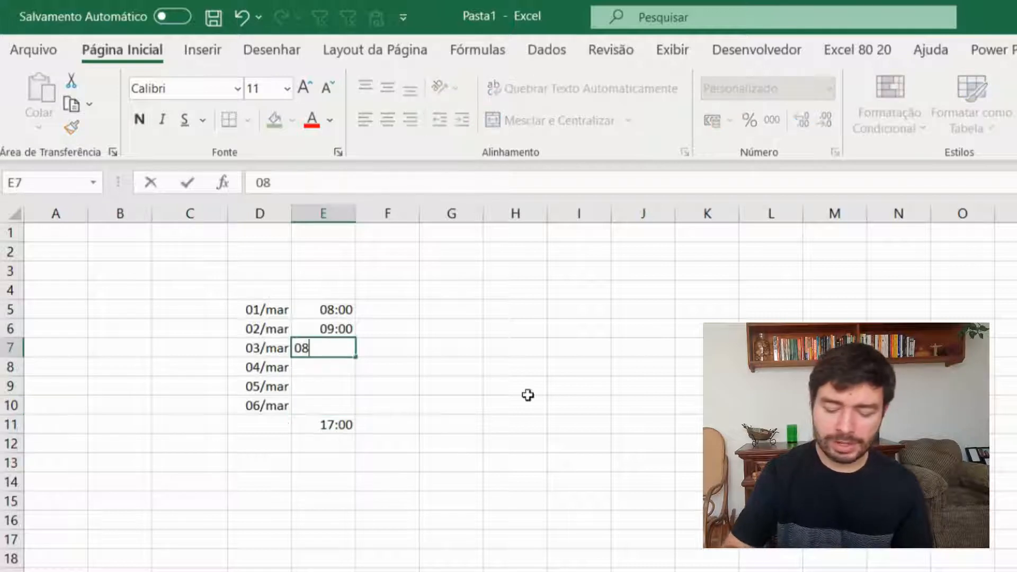
{"action": "type", "text": ":00"}
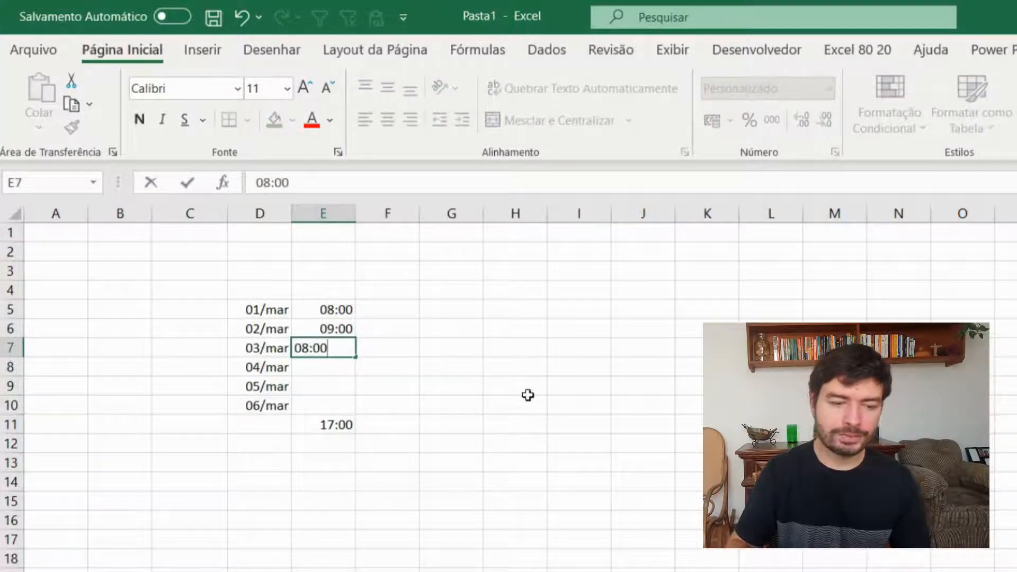
{"action": "key", "text": "Return"}
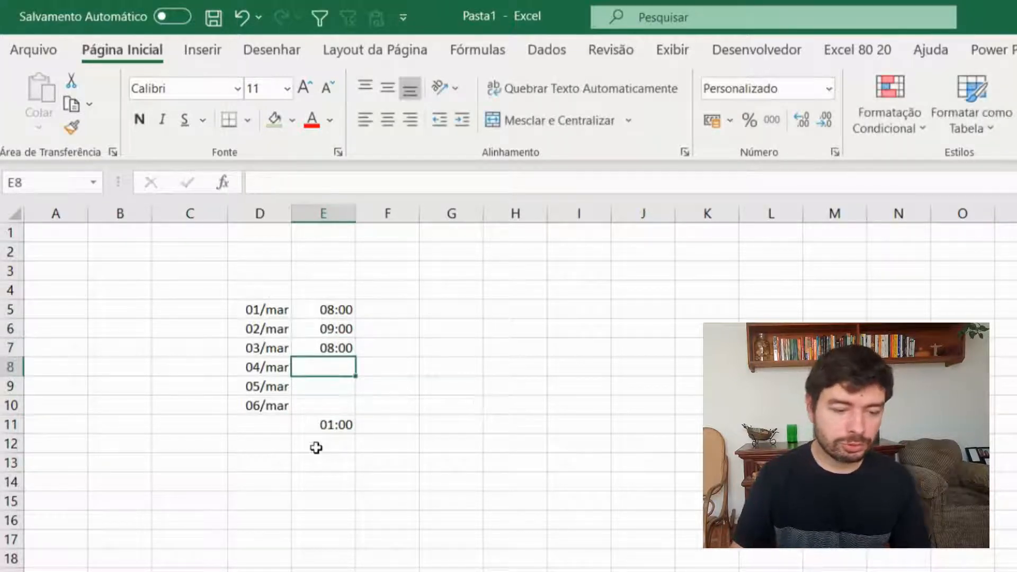
{"action": "left_click", "coordinate": [325, 432]}
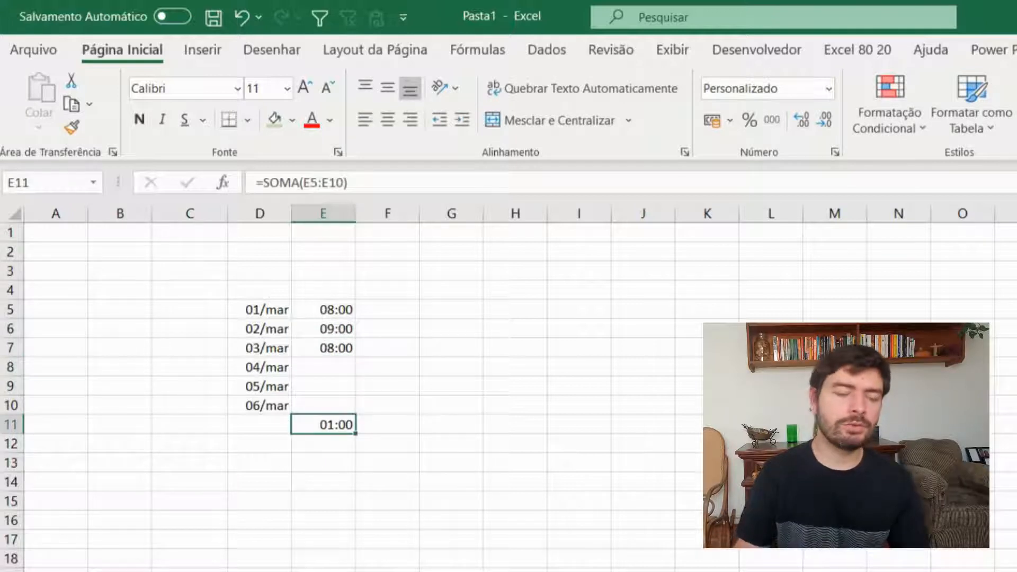
Clear cell E7 and enter 08:00 in it again
{"action": "left_click", "coordinate": [336, 348]}
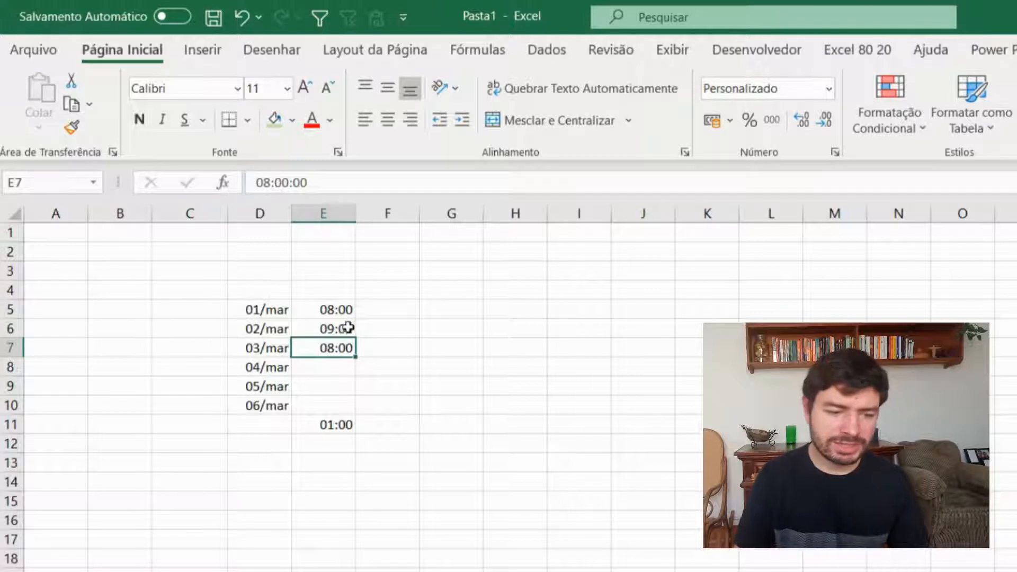
{"action": "key", "text": "Delete"}
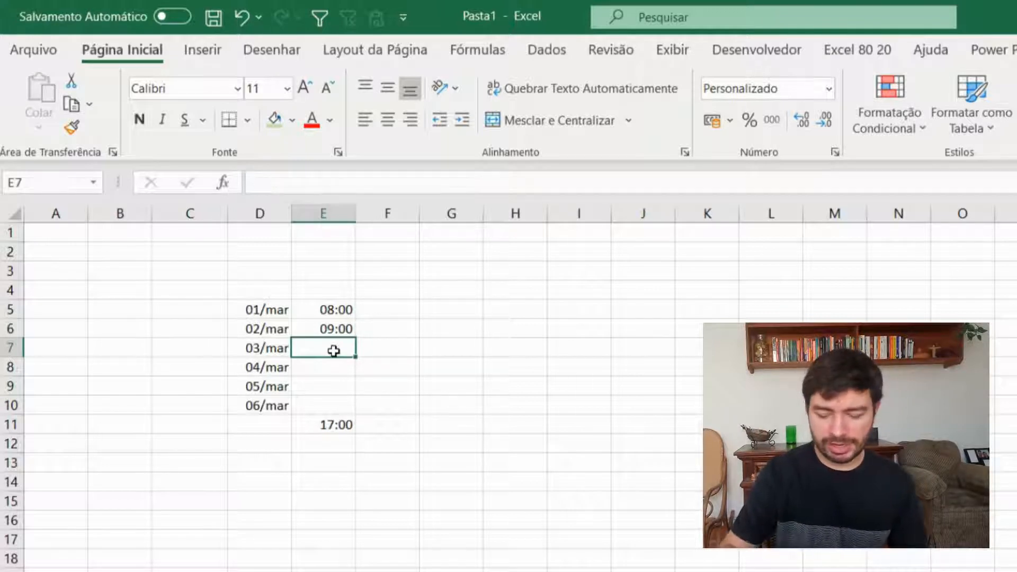
{"action": "type", "text": "08:00"}
{"action": "key", "text": "Return"}
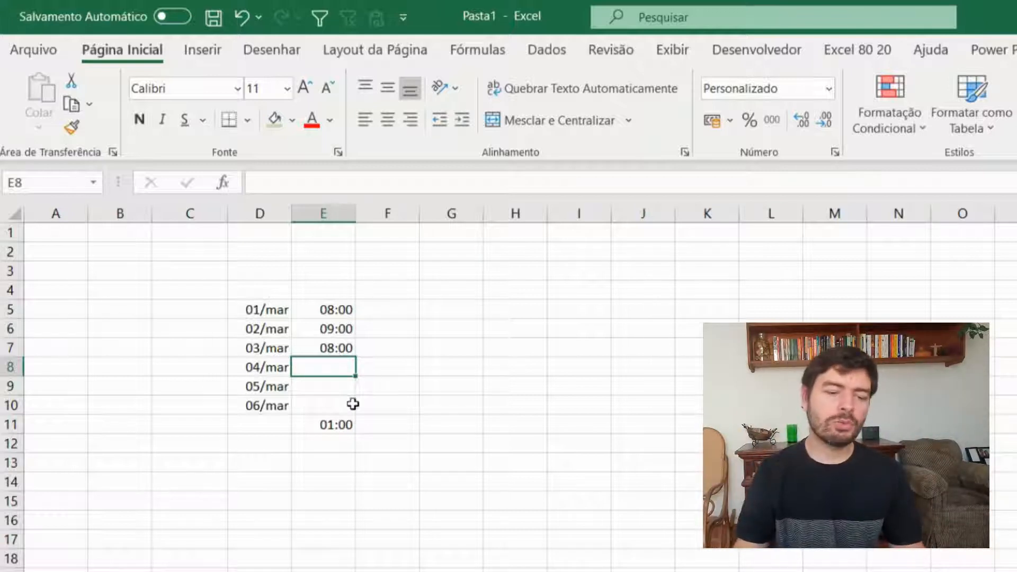
Format the total in cell E11 with the Hora category's 37:30:55 type
{"action": "left_click", "coordinate": [331, 422]}
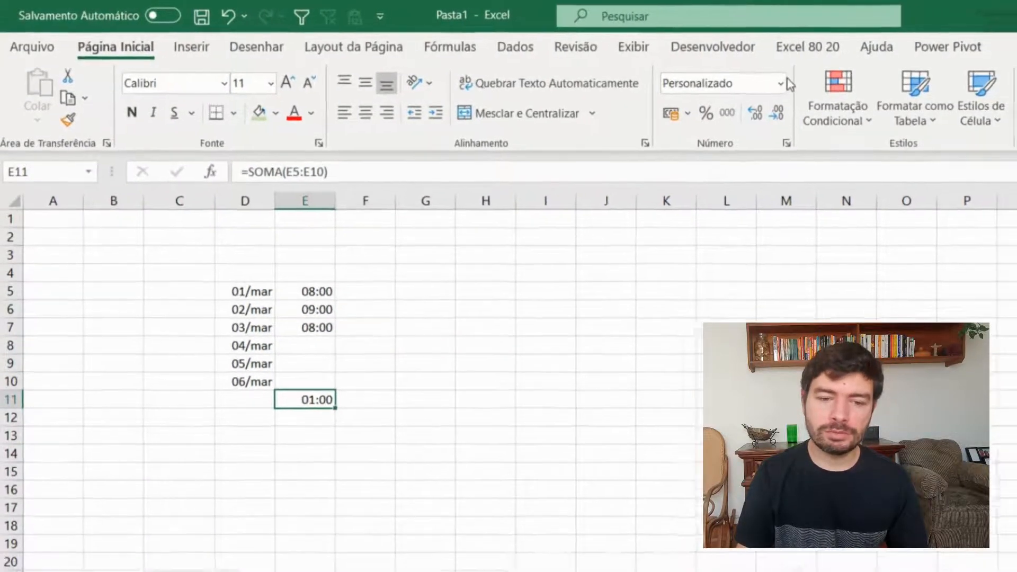
{"action": "left_click", "coordinate": [829, 89]}
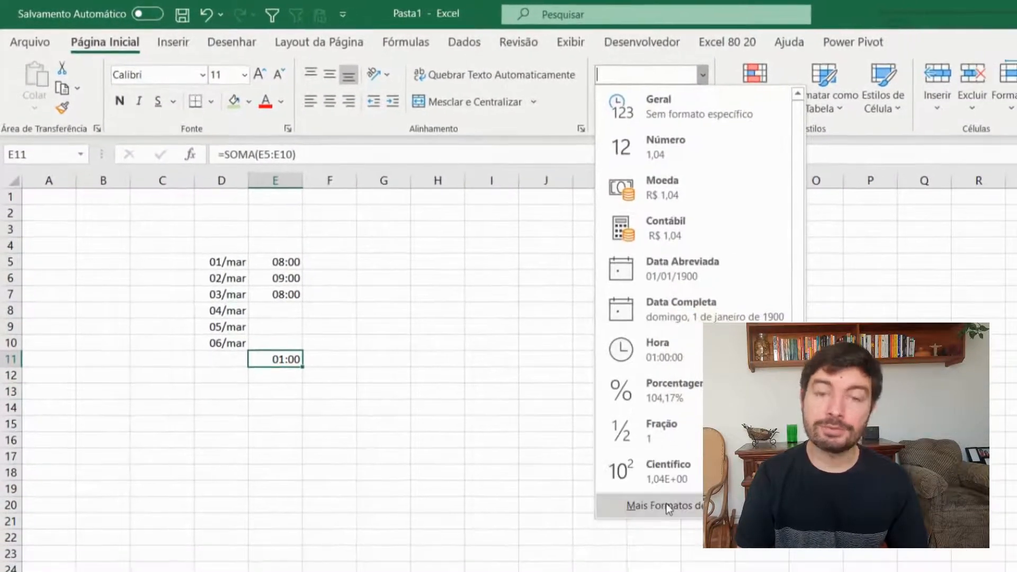
{"action": "left_click", "coordinate": [713, 539]}
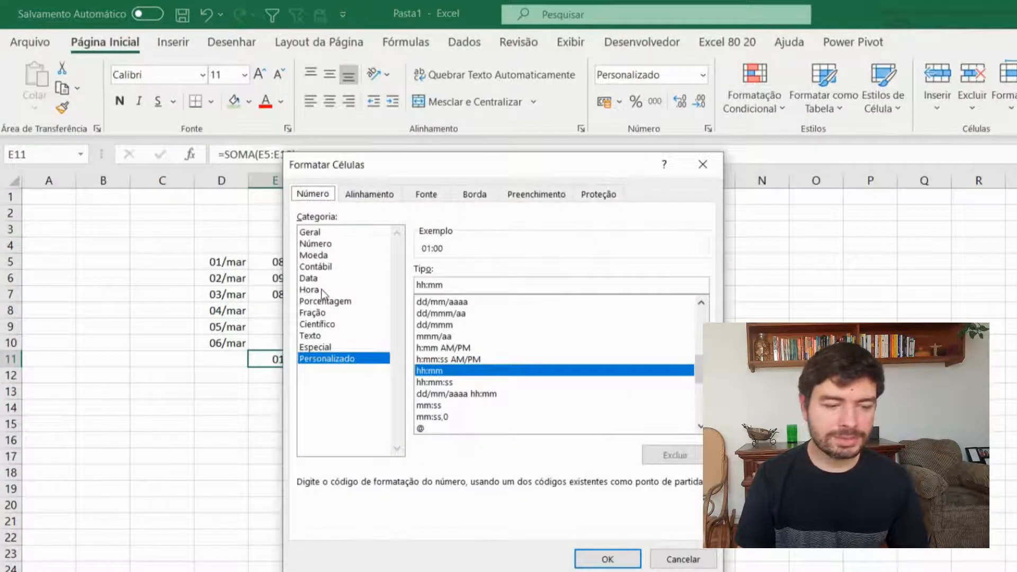
{"action": "left_click", "coordinate": [317, 290]}
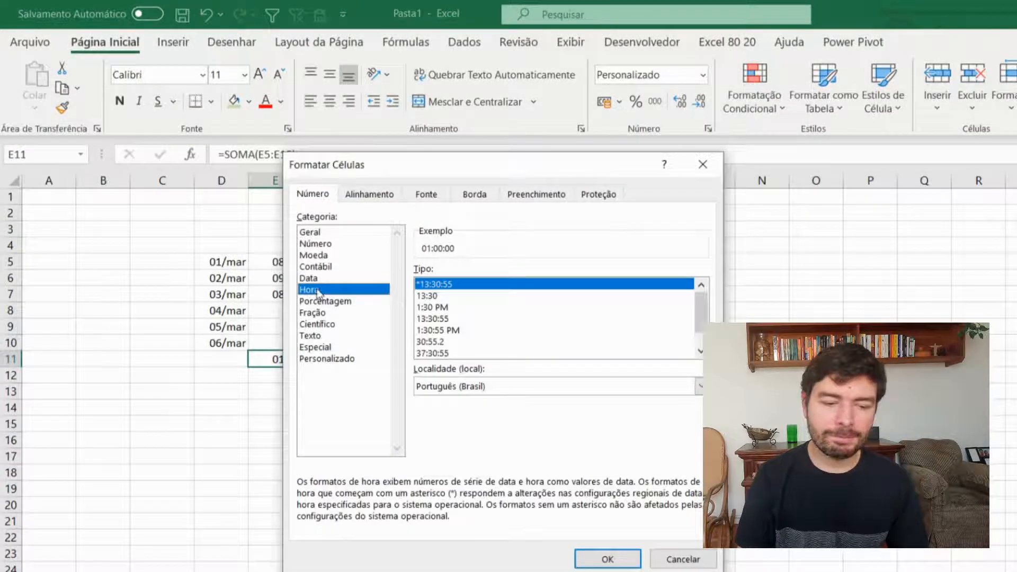
{"action": "left_click", "coordinate": [436, 355]}
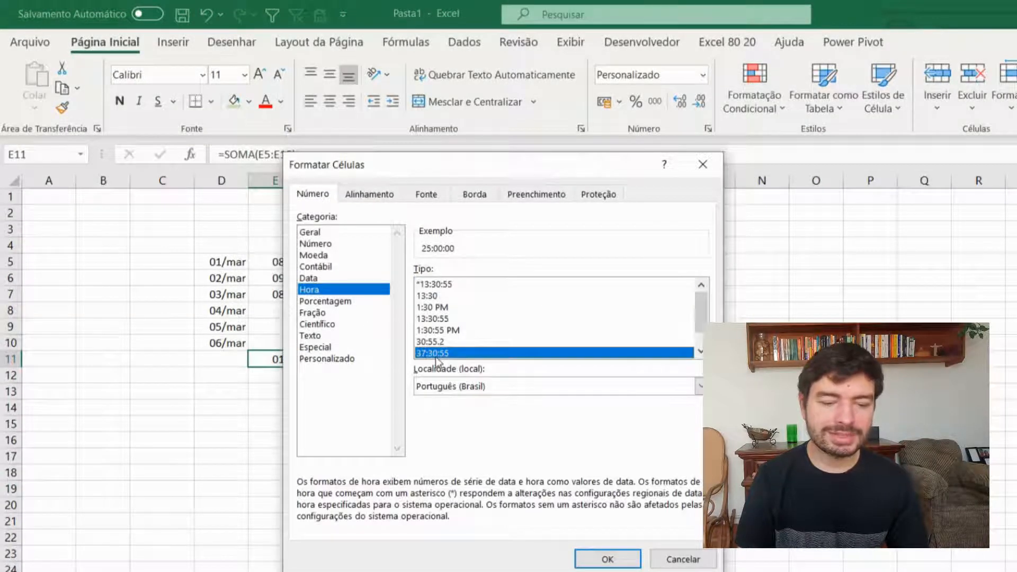
{"action": "left_click", "coordinate": [608, 559]}
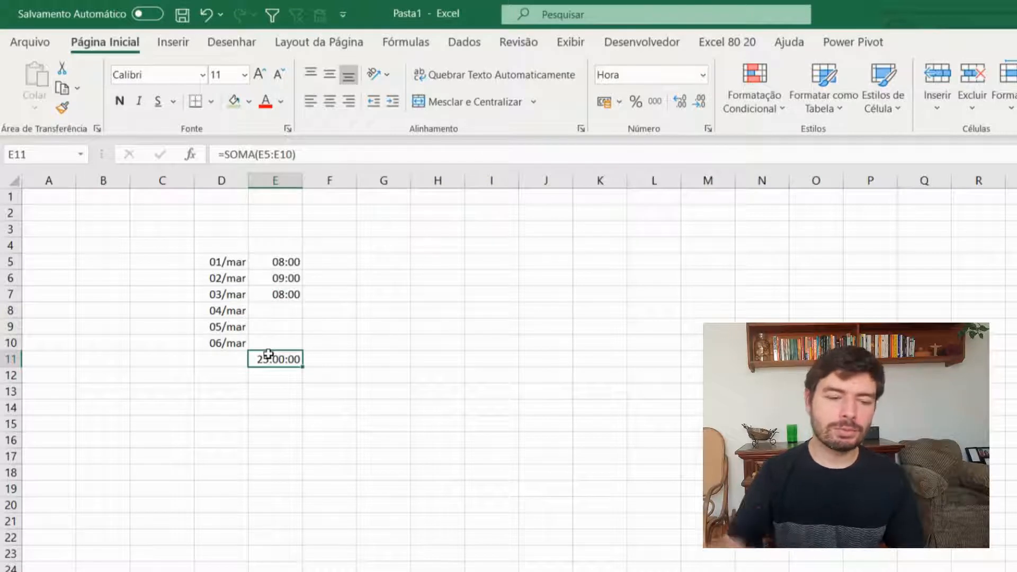
Enter 09:00 in cell E8 and 08:00 in cell E9
{"action": "left_click", "coordinate": [280, 311]}
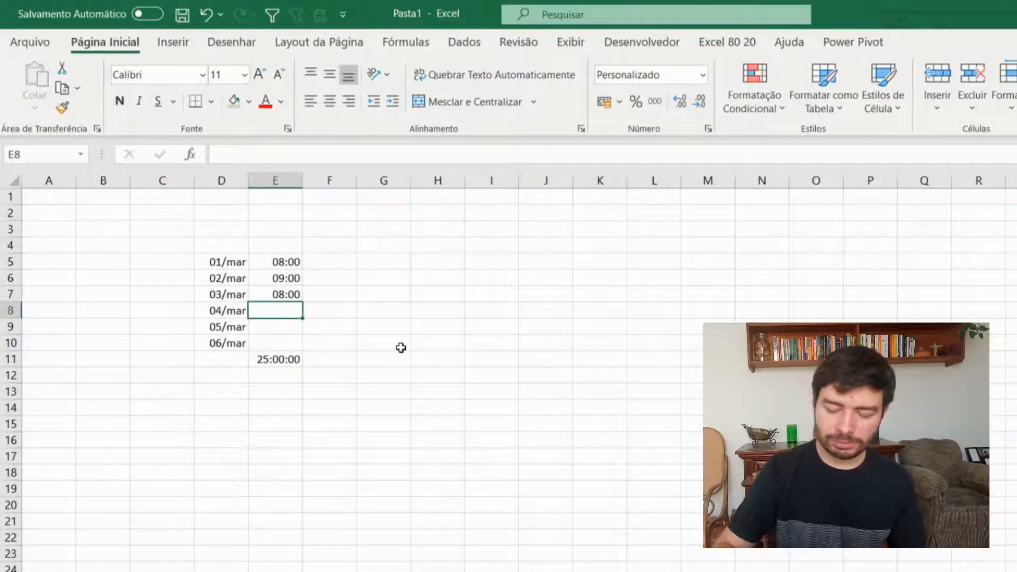
{"action": "type", "text": "09:"}
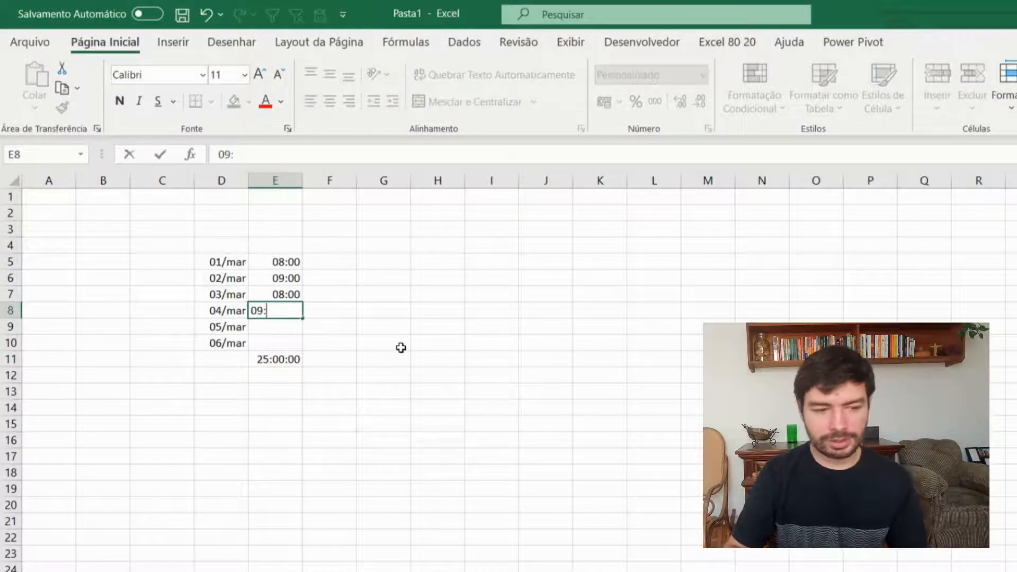
{"action": "type", "text": "00"}
{"action": "key", "text": "Return"}
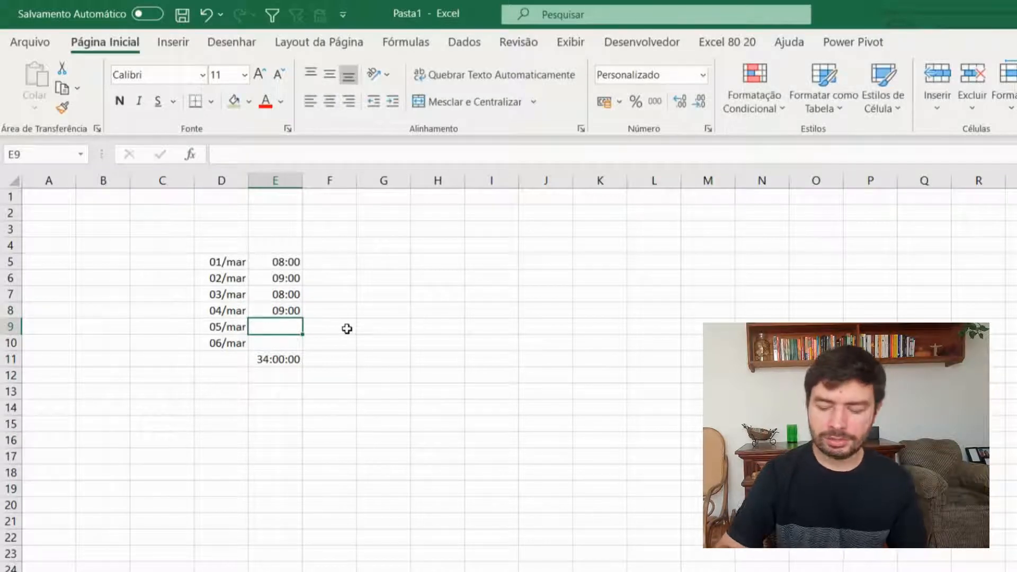
{"action": "type", "text": "08:00"}
{"action": "key", "text": "Return"}
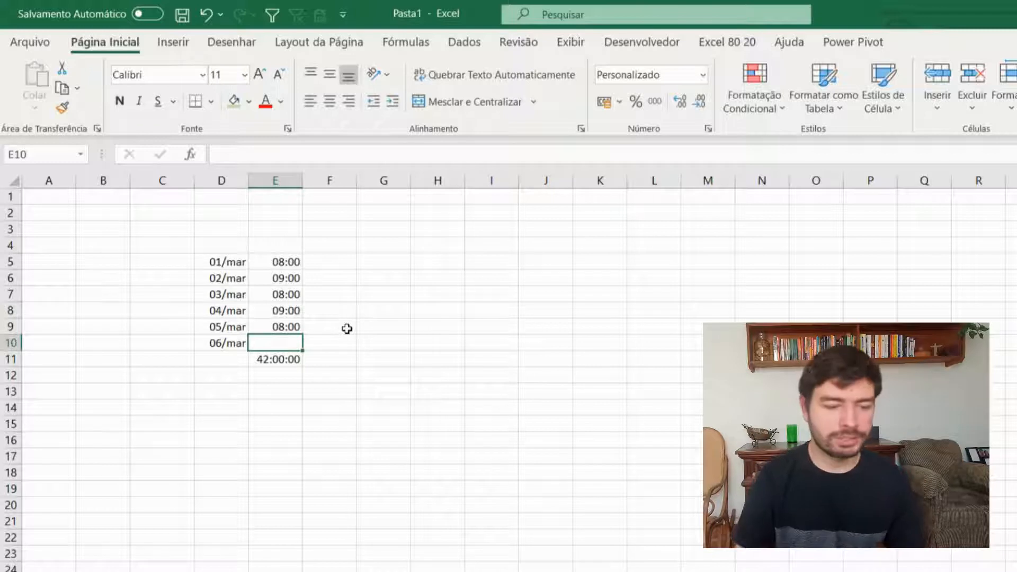
Clear the range E4:E14 and enter new hours, 08:00 in E5 and 09:00 in E6
{"action": "left_click_drag", "start_coordinate": [278, 245], "coordinate": [268, 406]}
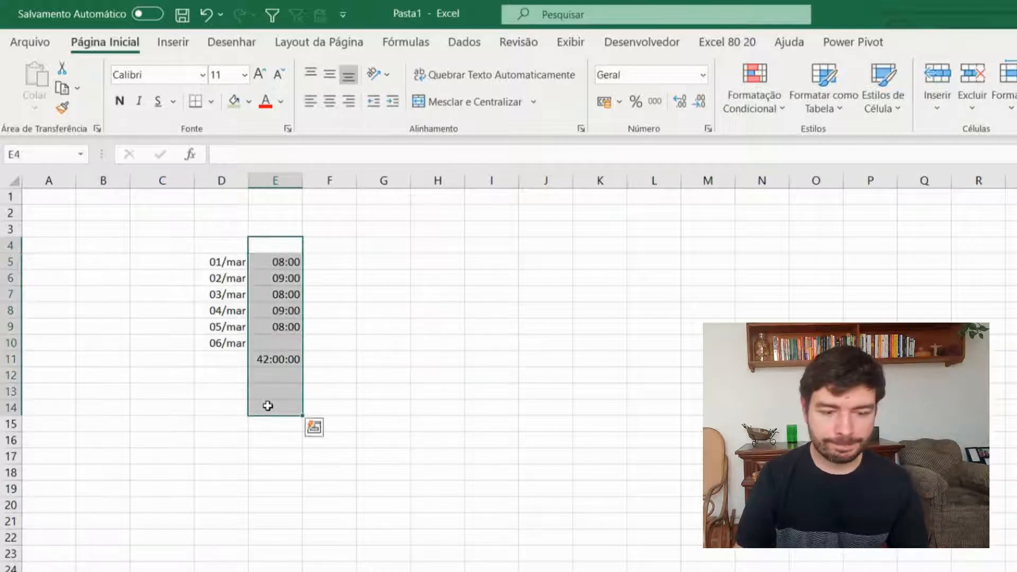
{"action": "key", "text": "Delete"}
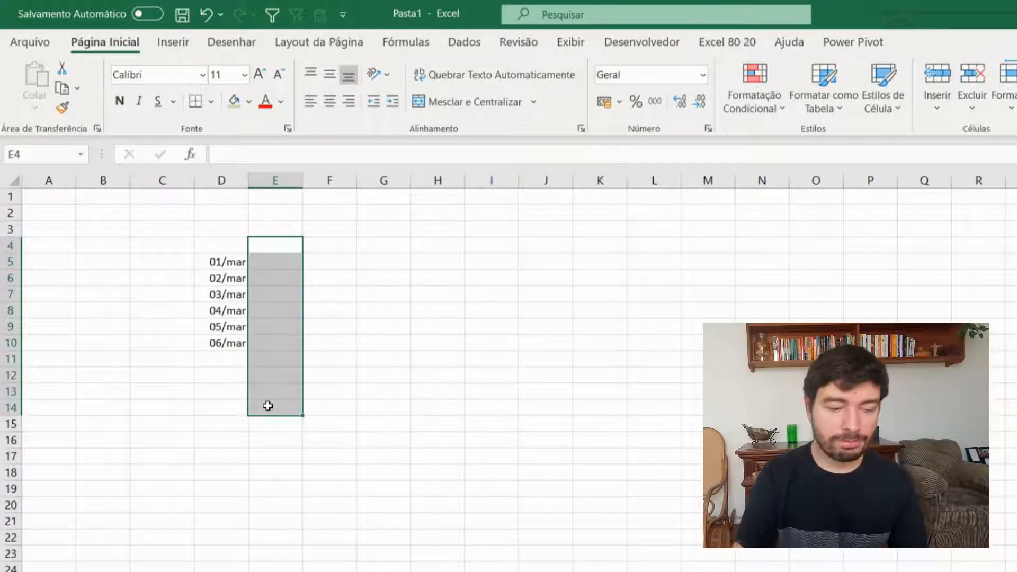
{"action": "left_click", "coordinate": [286, 262]}
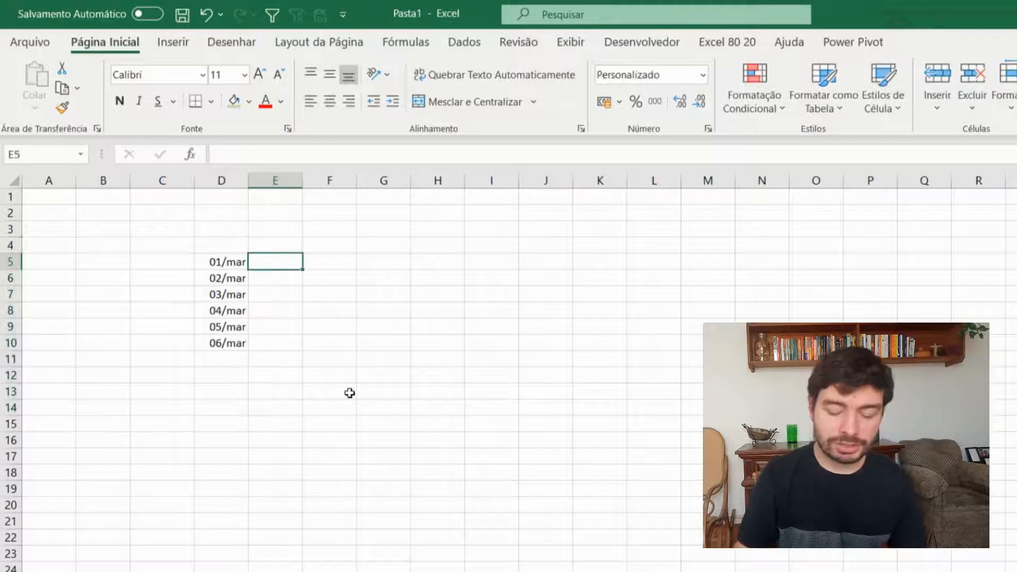
{"action": "type", "text": "08:"}
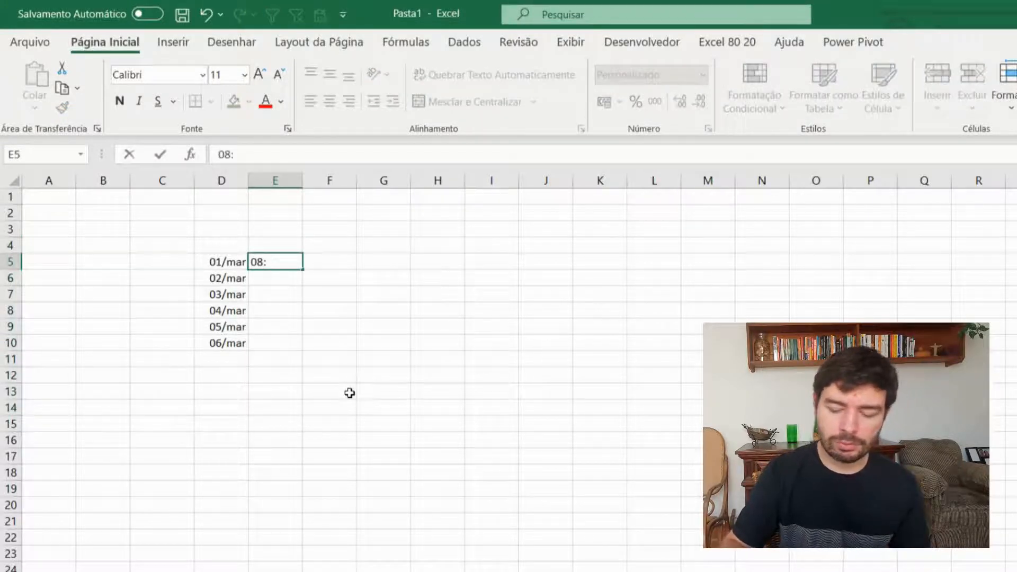
{"action": "type", "text": "00"}
{"action": "key", "text": "Return"}
{"action": "type", "text": "09"}
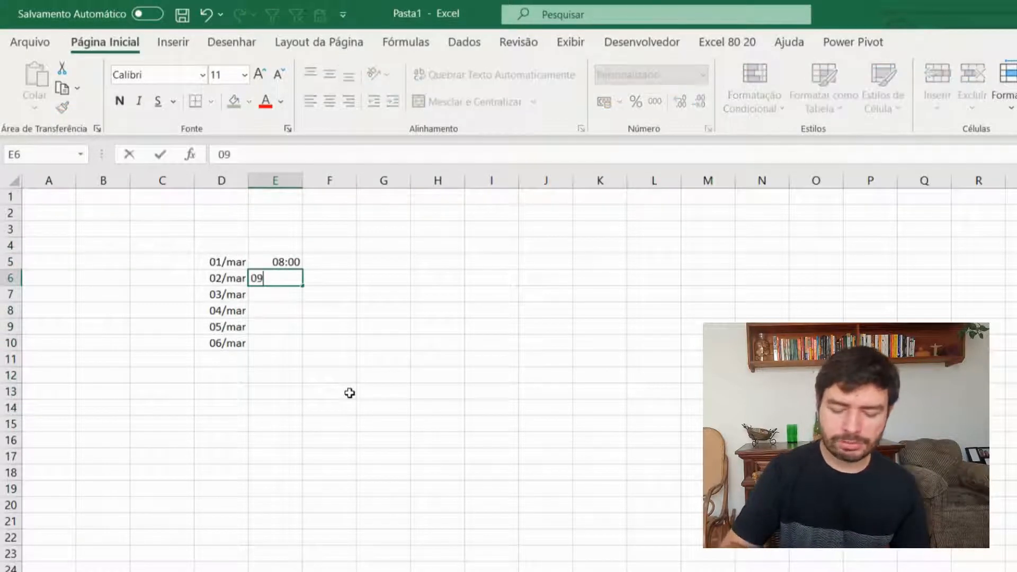
{"action": "type", "text": ":00"}
{"action": "key", "text": "Return"}
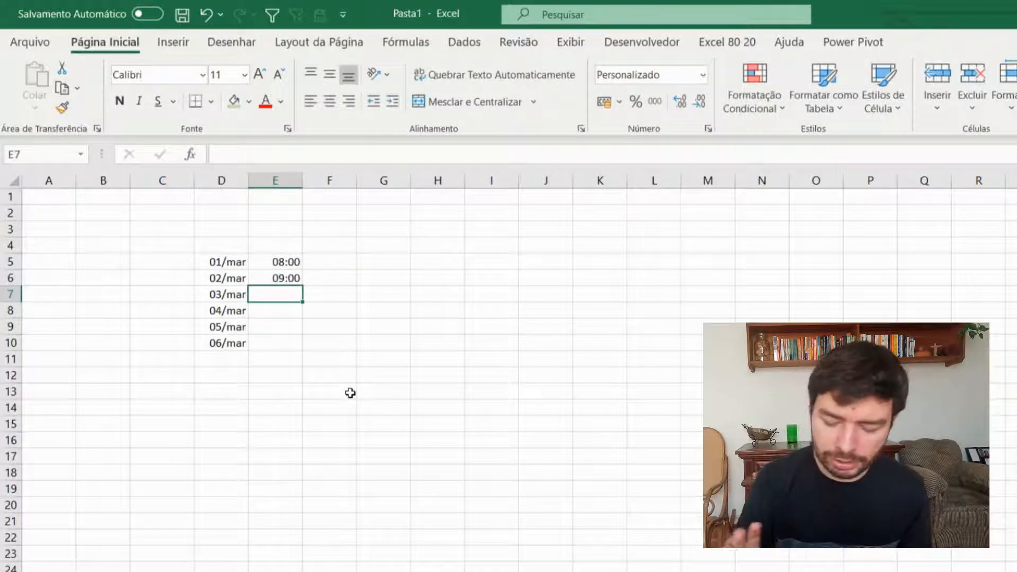
Enter 08:00 in cell E7 and color its text red
{"action": "type", "text": "08:00"}
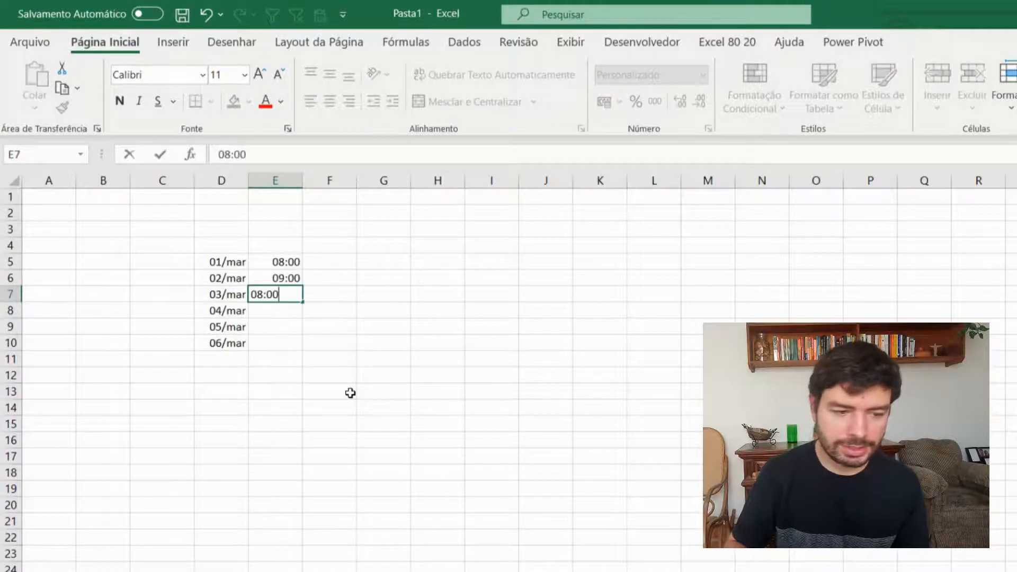
{"action": "key", "text": "Return"}
{"action": "left_click", "coordinate": [284, 295]}
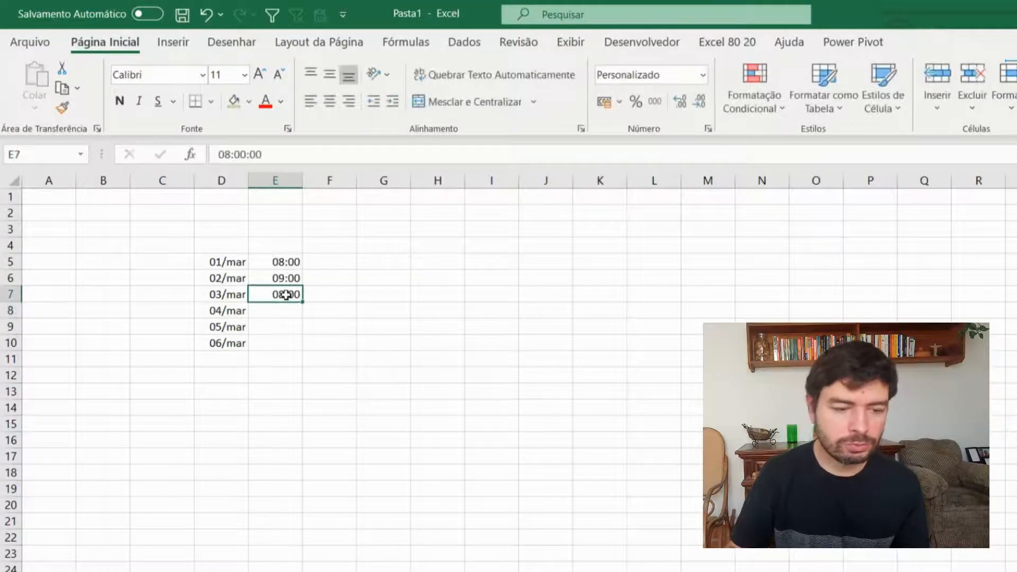
{"action": "left_click", "coordinate": [260, 105]}
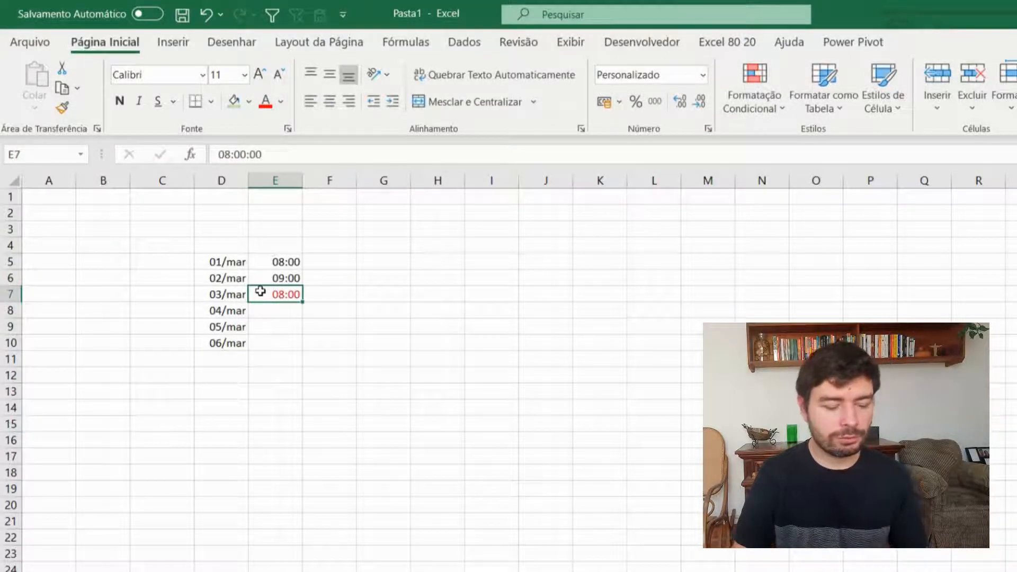
Copy the red hour entry in E7 into cells E8 and E9
{"action": "key", "text": "ctrl+c"}
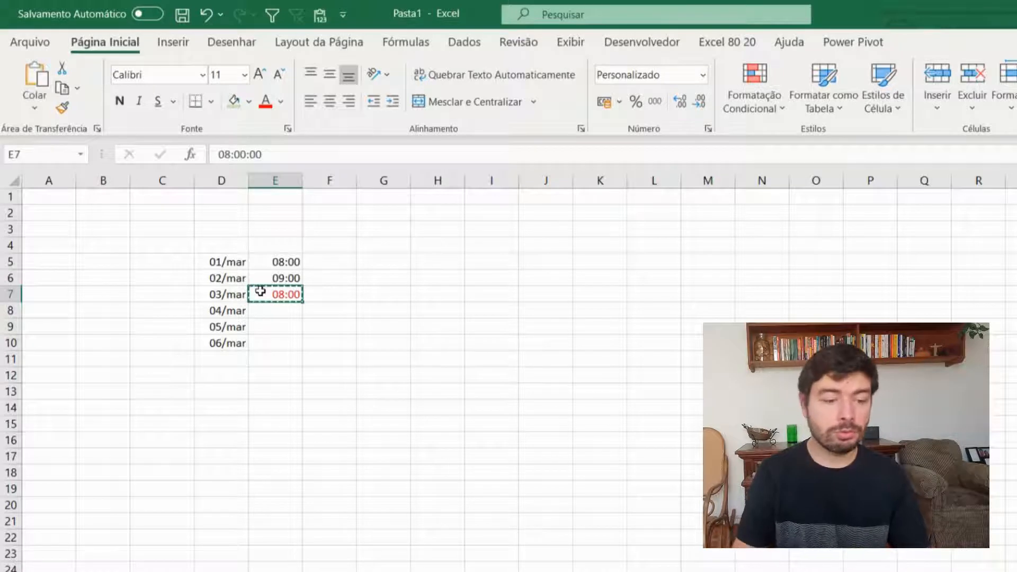
{"action": "key", "text": "Down"}
{"action": "key", "text": "ctrl+v"}
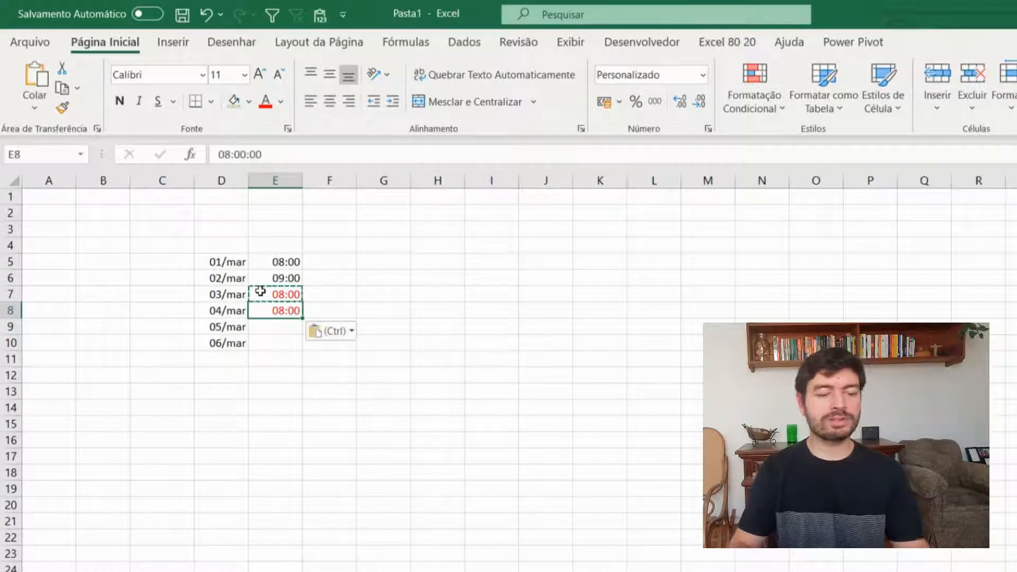
{"action": "key", "text": "Down"}
{"action": "key", "text": "ctrl+v"}
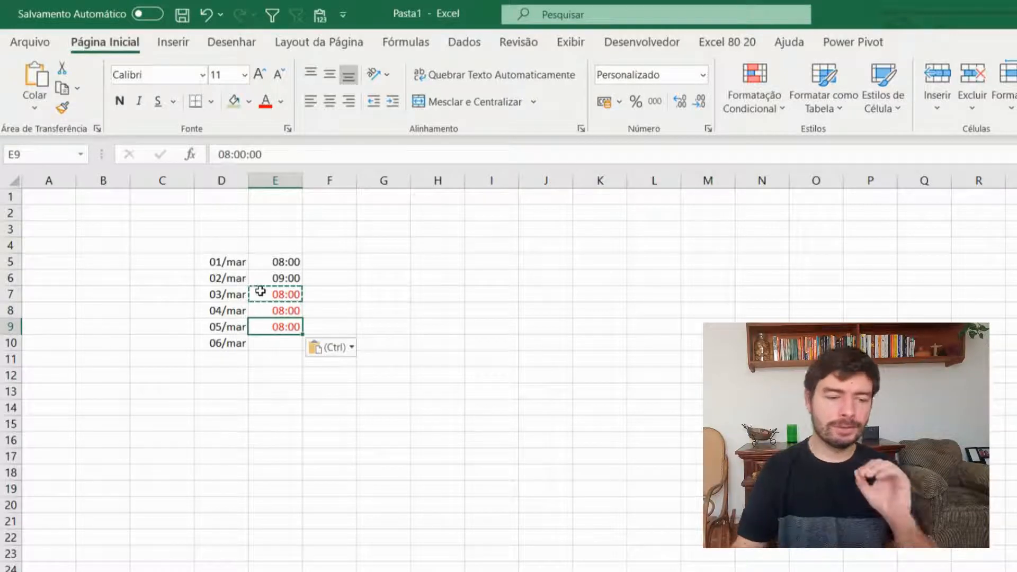
Enter the formula +E5+E6-E7-E8-E9 in cell E11 to subtract the red hours from the black ones
{"action": "left_click", "coordinate": [269, 365]}
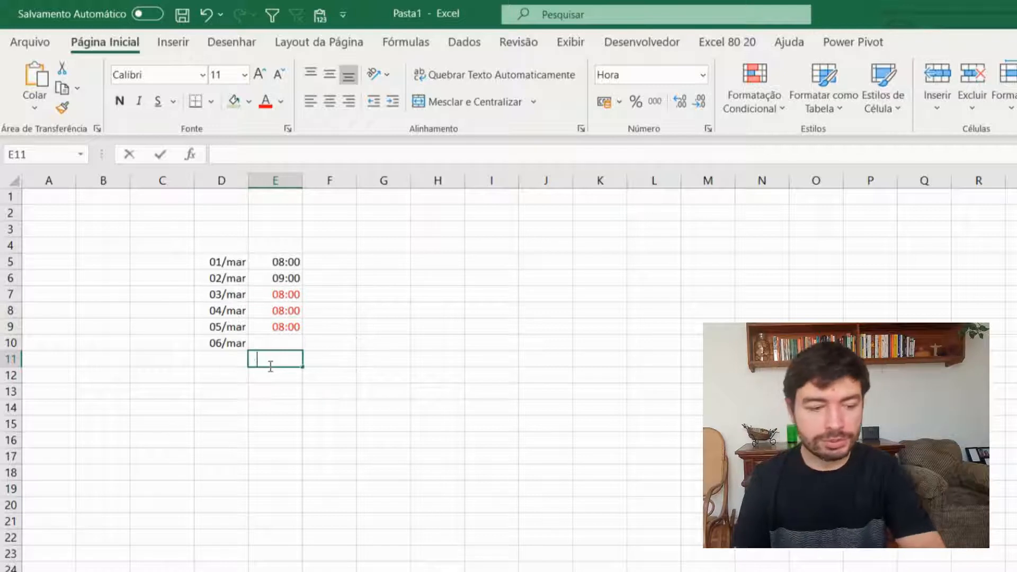
{"action": "type", "text": "+"}
{"action": "left_click", "coordinate": [289, 262]}
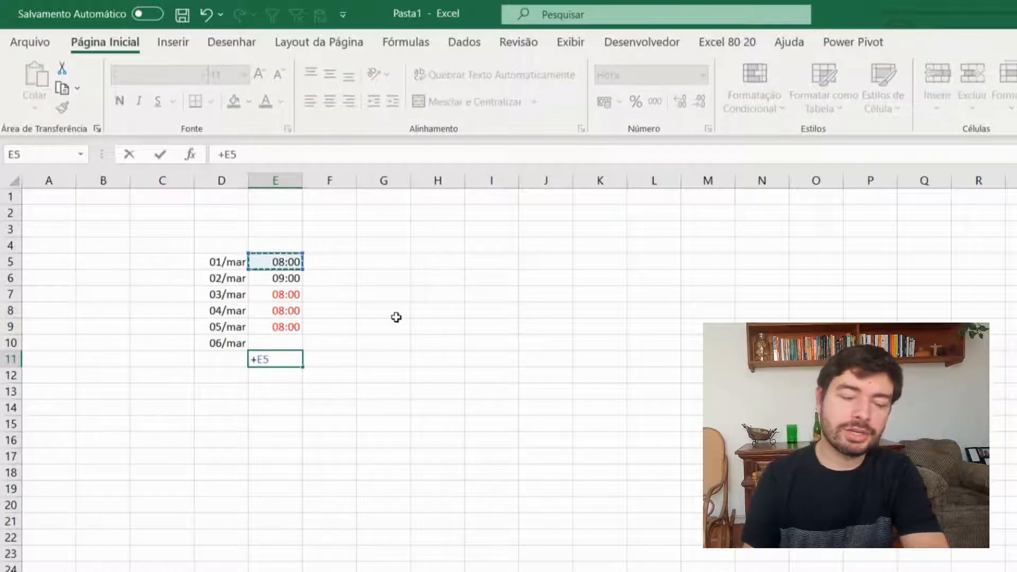
{"action": "type", "text": "+"}
{"action": "left_click", "coordinate": [290, 277]}
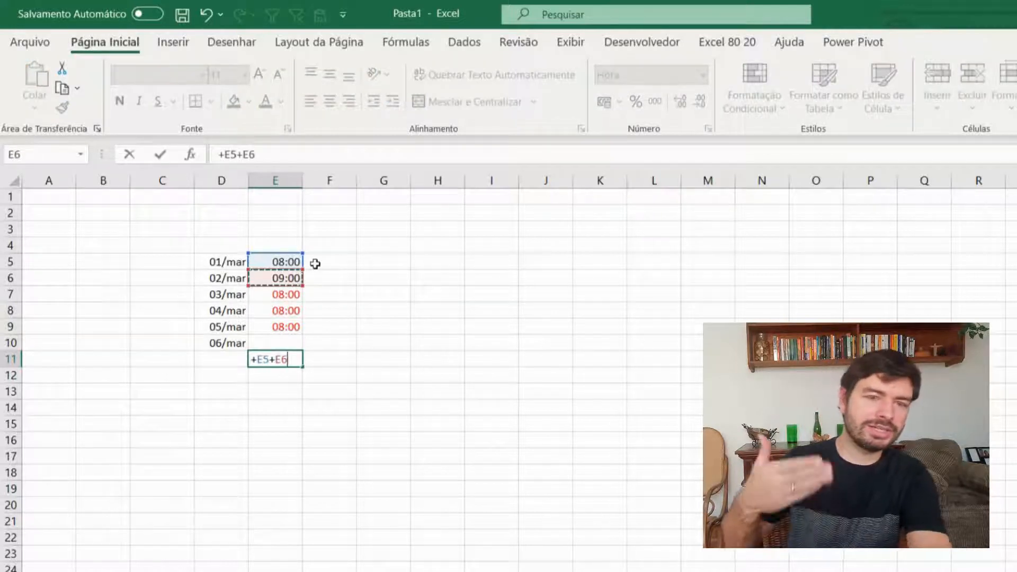
{"action": "type", "text": "-"}
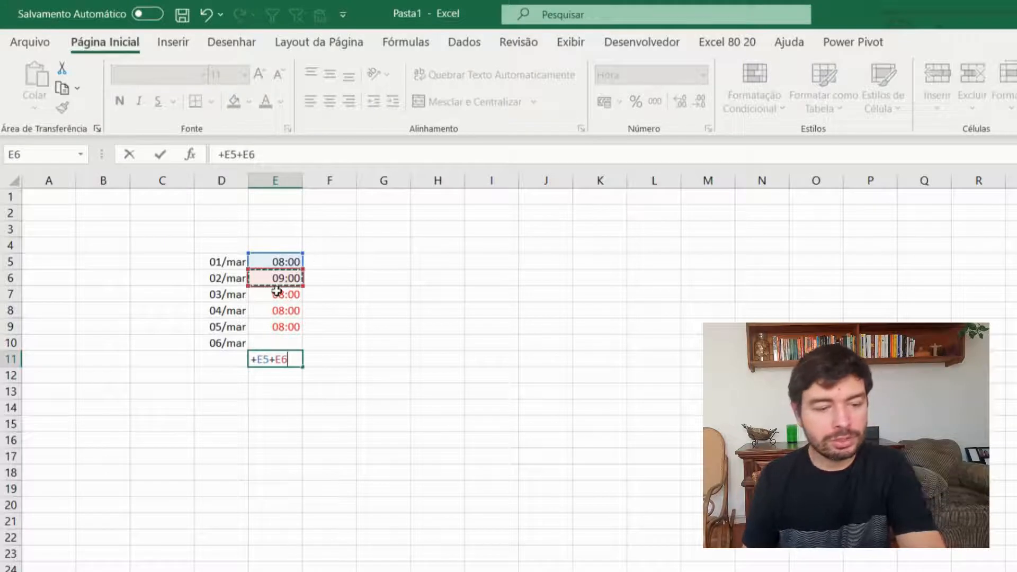
{"action": "left_click", "coordinate": [277, 296]}
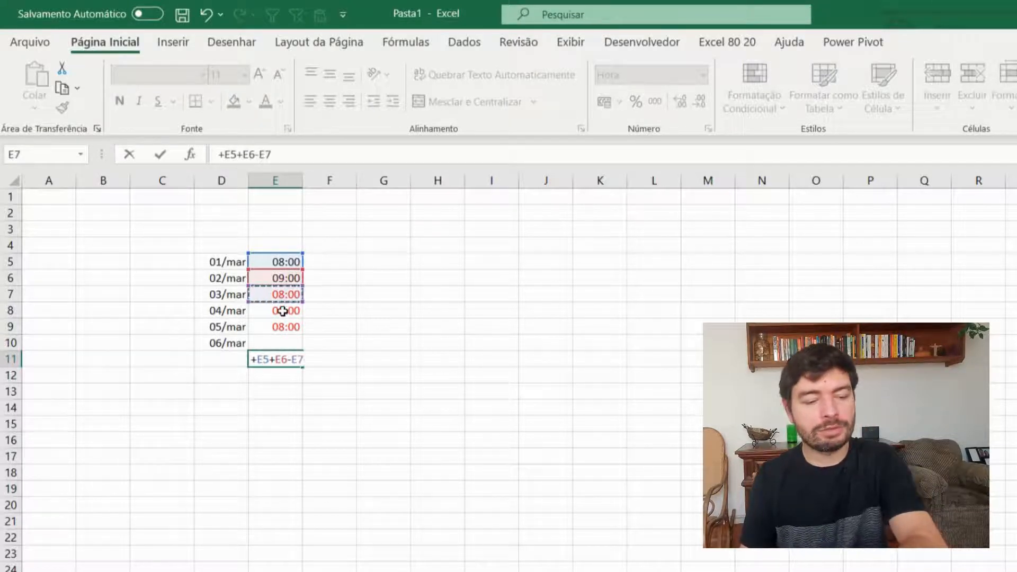
{"action": "type", "text": "-"}
{"action": "left_click", "coordinate": [279, 311]}
{"action": "type", "text": "-E8"}
{"action": "left_click", "coordinate": [288, 329]}
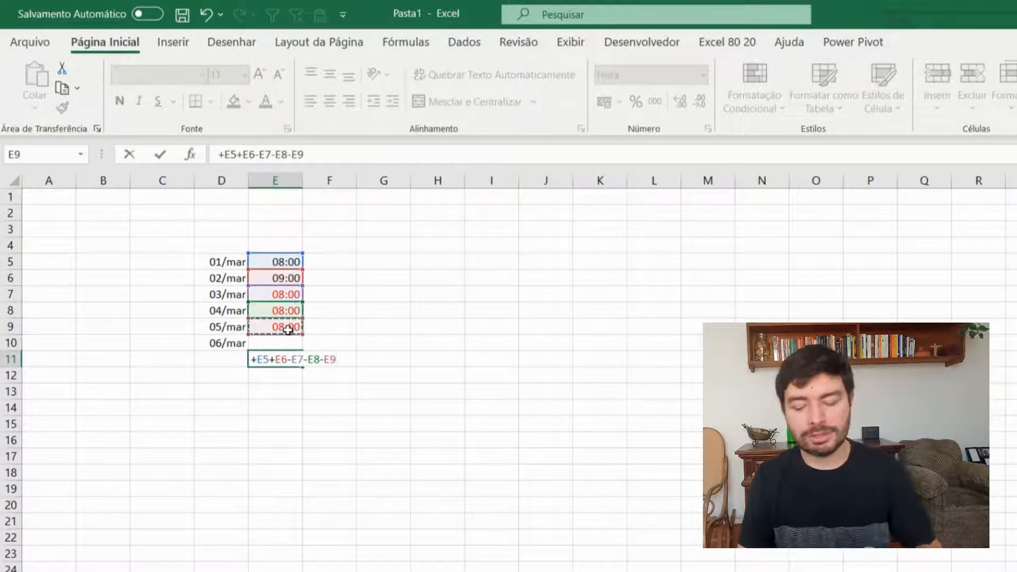
{"action": "key", "text": "Return"}
{"action": "left_click", "coordinate": [282, 439]}
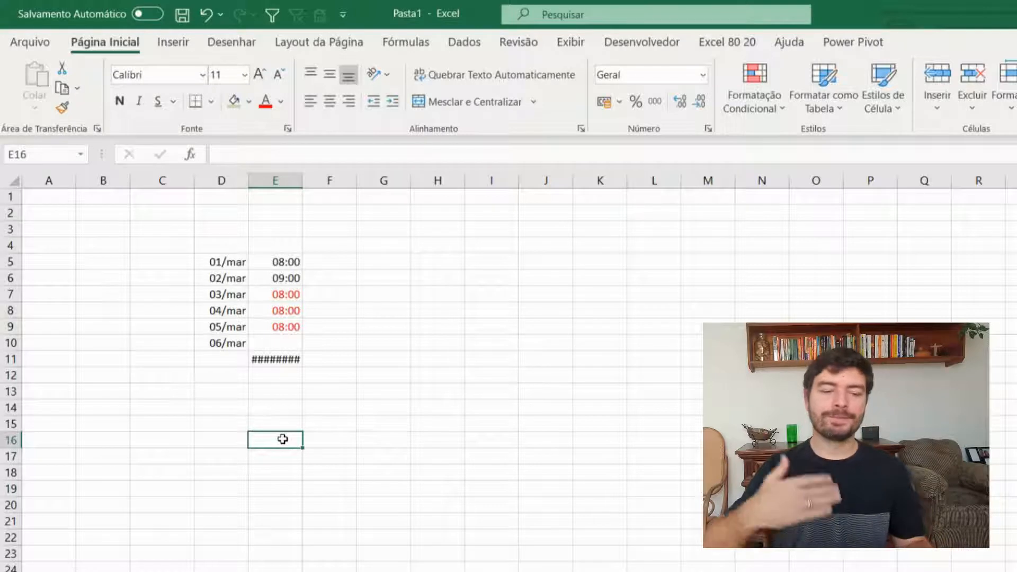
Enable the 1904 date system for this workbook in Excel's advanced options so the negative hour total in E11 can display
{"action": "left_click", "coordinate": [276, 361]}
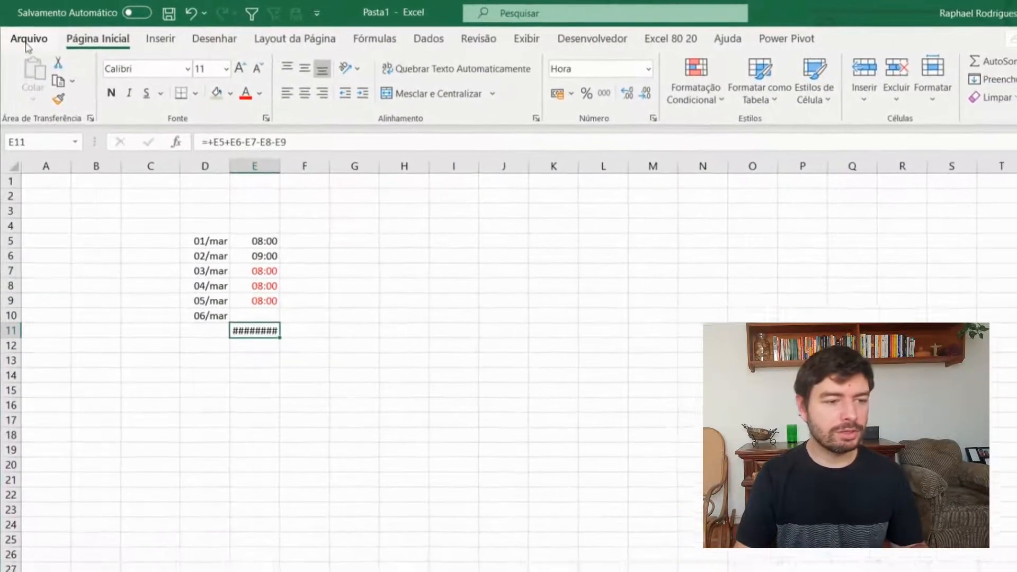
{"action": "left_click", "coordinate": [27, 40]}
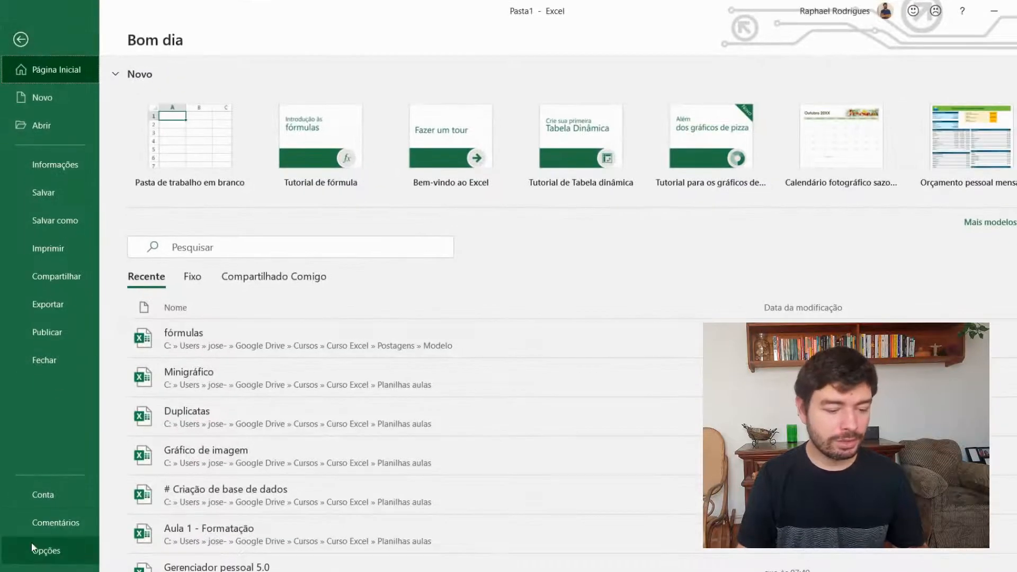
{"action": "left_click", "coordinate": [32, 545]}
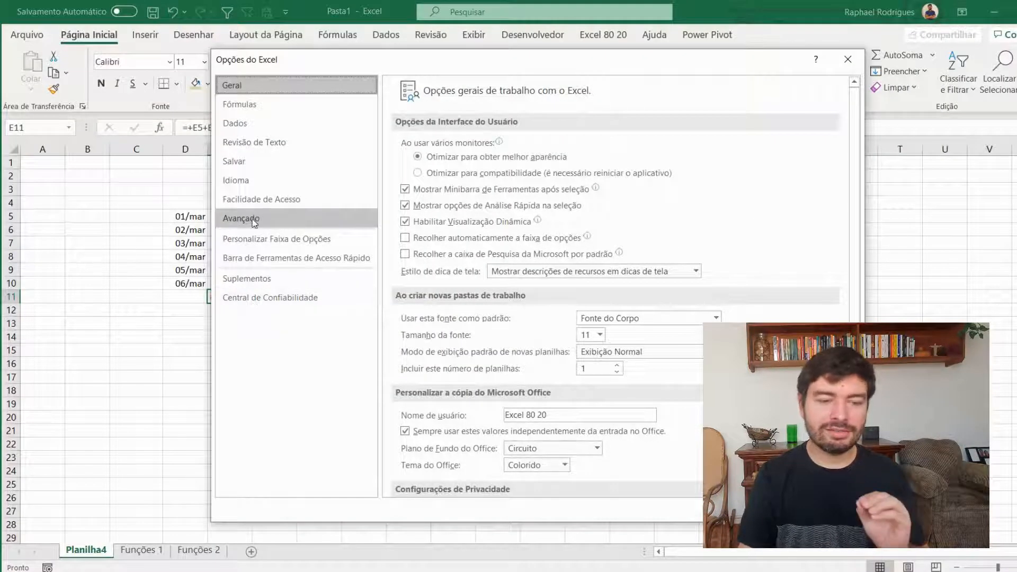
{"action": "left_click", "coordinate": [253, 222]}
{"action": "scroll", "coordinate": [524, 234], "scroll_direction": "down", "scroll_amount": 1}
{"action": "scroll", "coordinate": [533, 237], "scroll_direction": "down", "scroll_amount": 20}
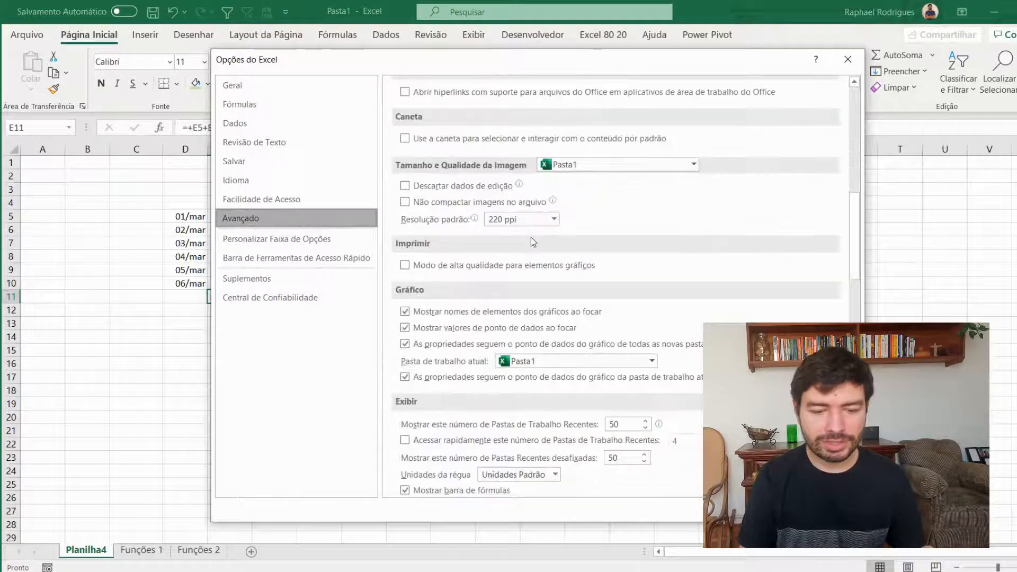
{"action": "scroll", "coordinate": [534, 242], "scroll_direction": "down", "scroll_amount": 10}
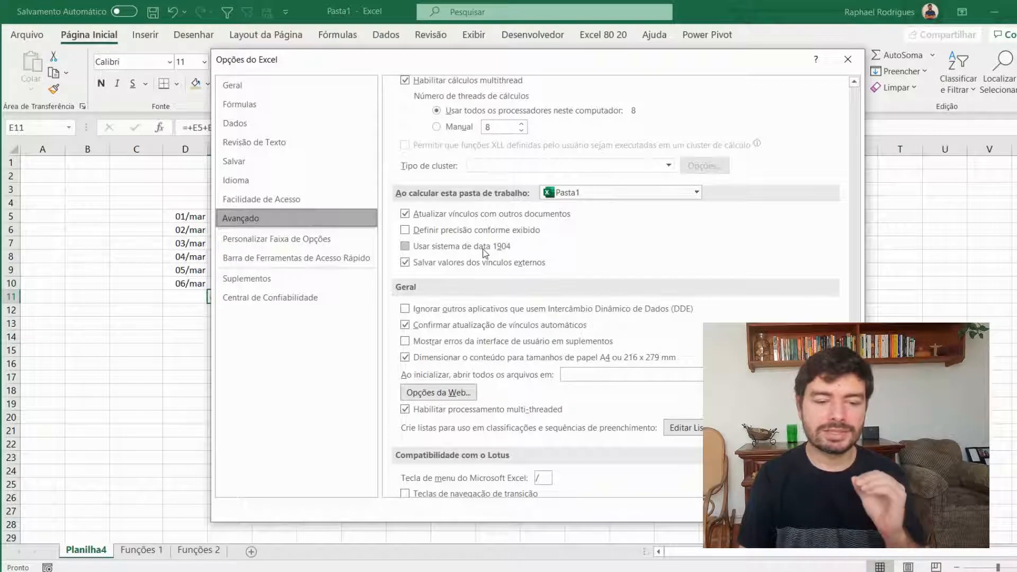
{"action": "left_click", "coordinate": [485, 252]}
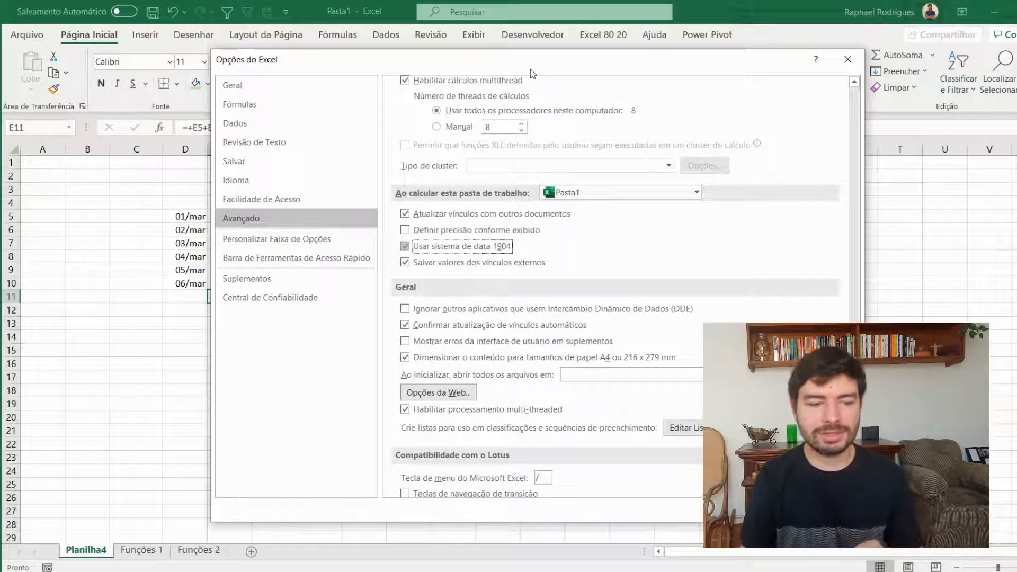
{"action": "left_click_drag", "start_coordinate": [533, 73], "coordinate": [586, 71]}
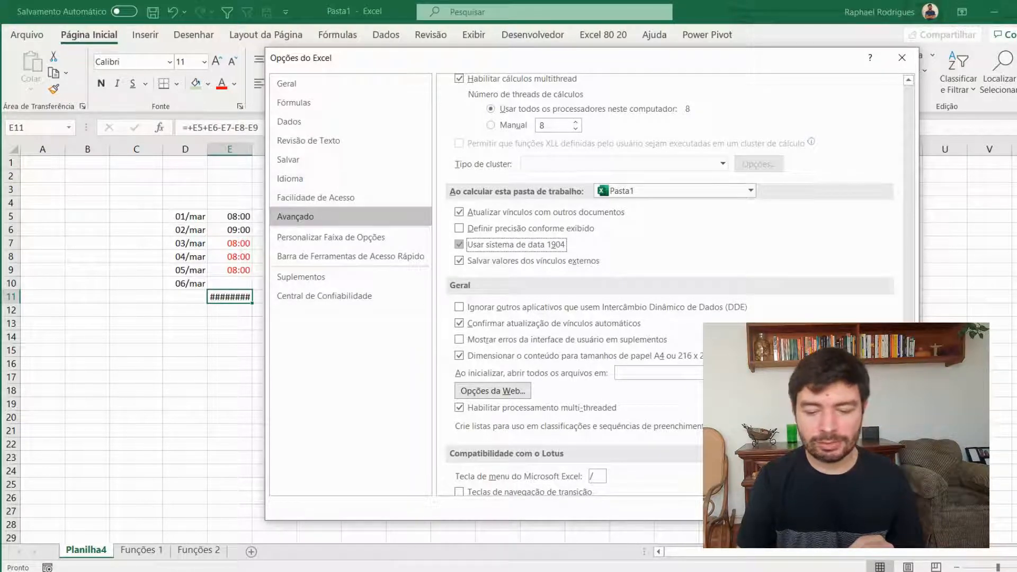
{"action": "key", "text": "space"}
{"action": "key", "text": "Return"}
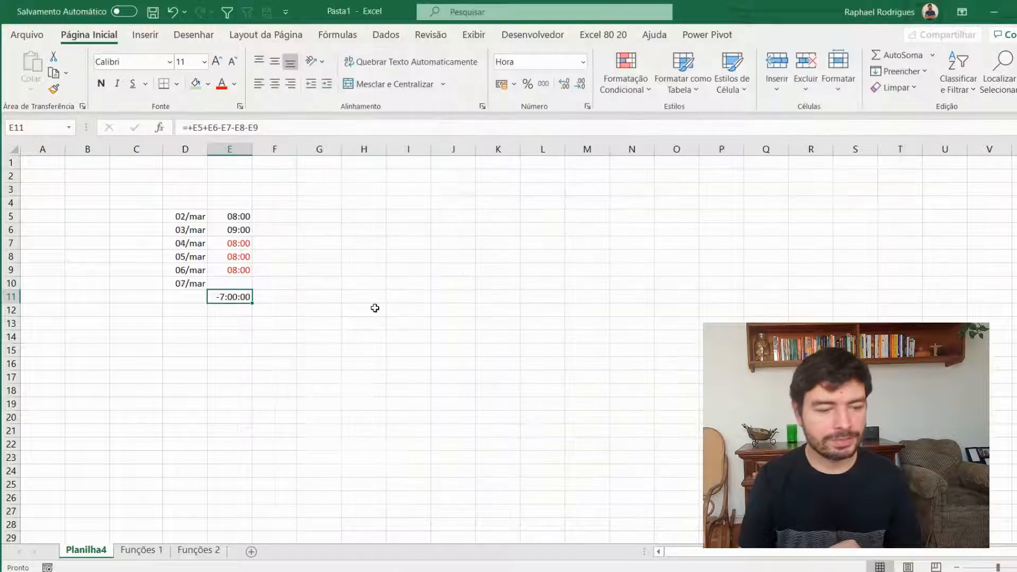
Re-enter the date 01/03 in cell D5
{"action": "left_click", "coordinate": [193, 216]}
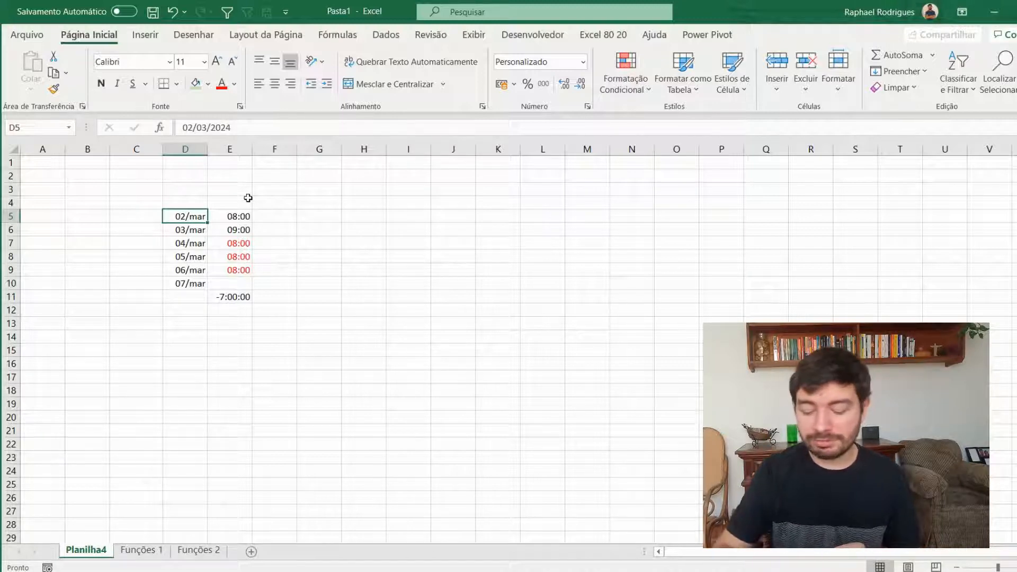
{"action": "type", "text": "01/03"}
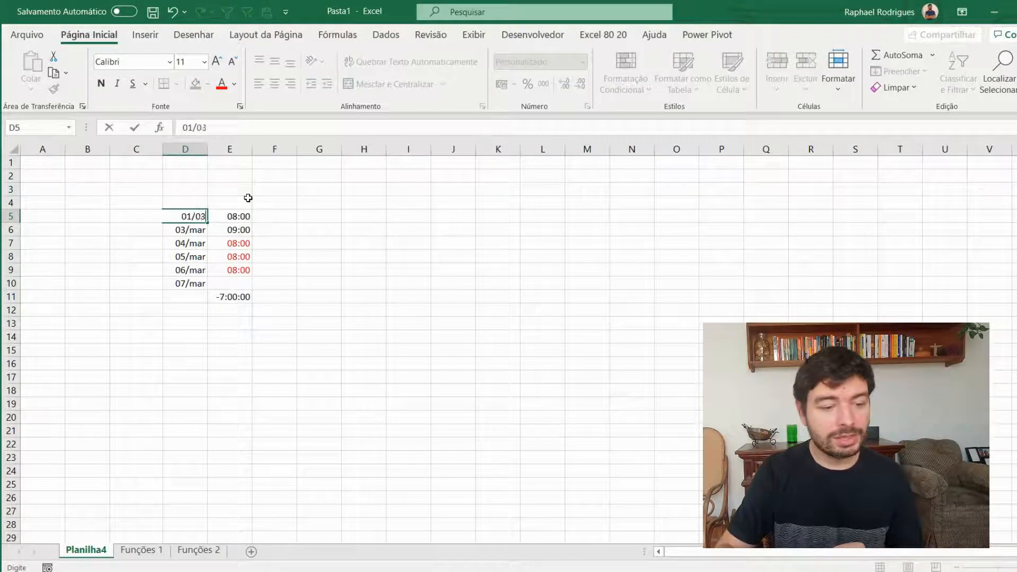
{"action": "key", "text": "Return"}
{"action": "left_click", "coordinate": [192, 214]}
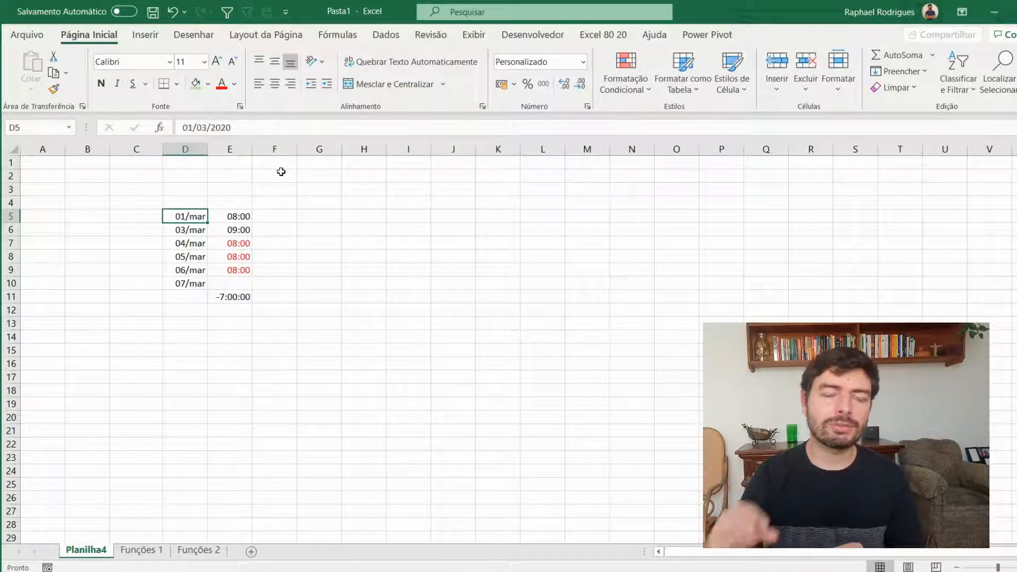
Enter 9:00 as the hours in cell E10
{"action": "left_click_drag", "start_coordinate": [228, 216], "coordinate": [233, 271]}
{"action": "left_click", "coordinate": [237, 297]}
{"action": "left_click", "coordinate": [229, 282]}
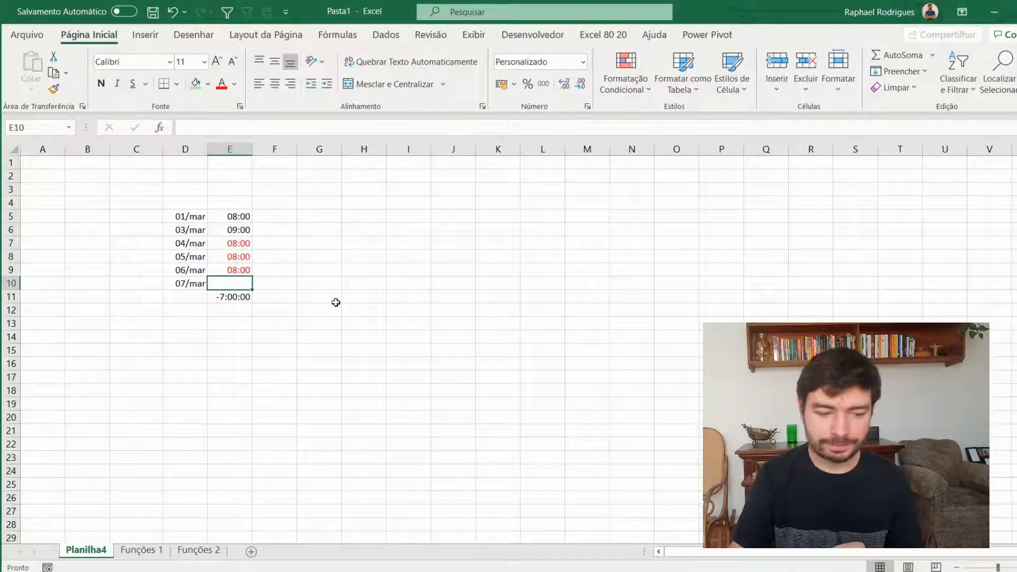
{"action": "type", "text": "9:"}
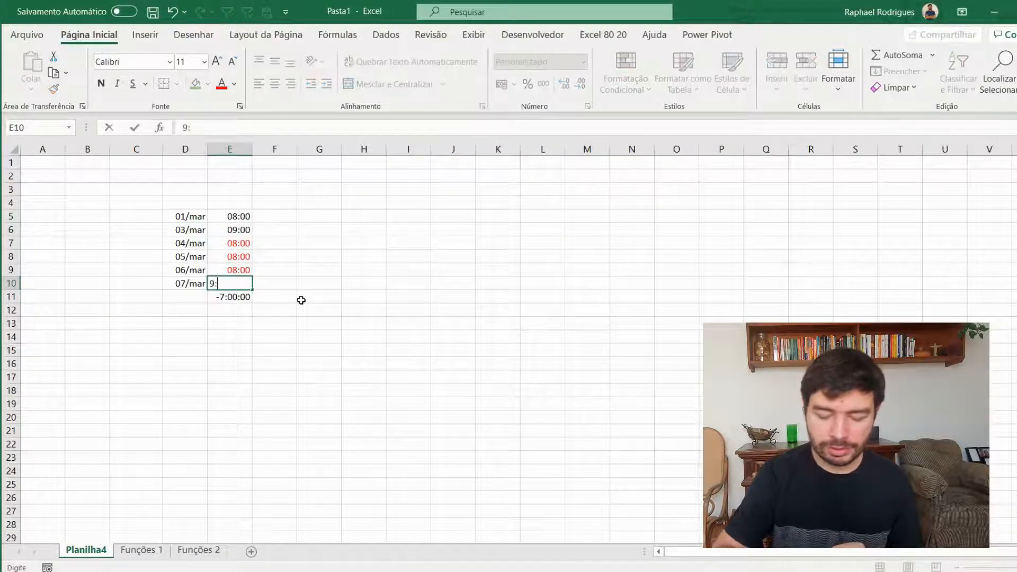
{"action": "type", "text": "00"}
{"action": "key", "text": "Return"}
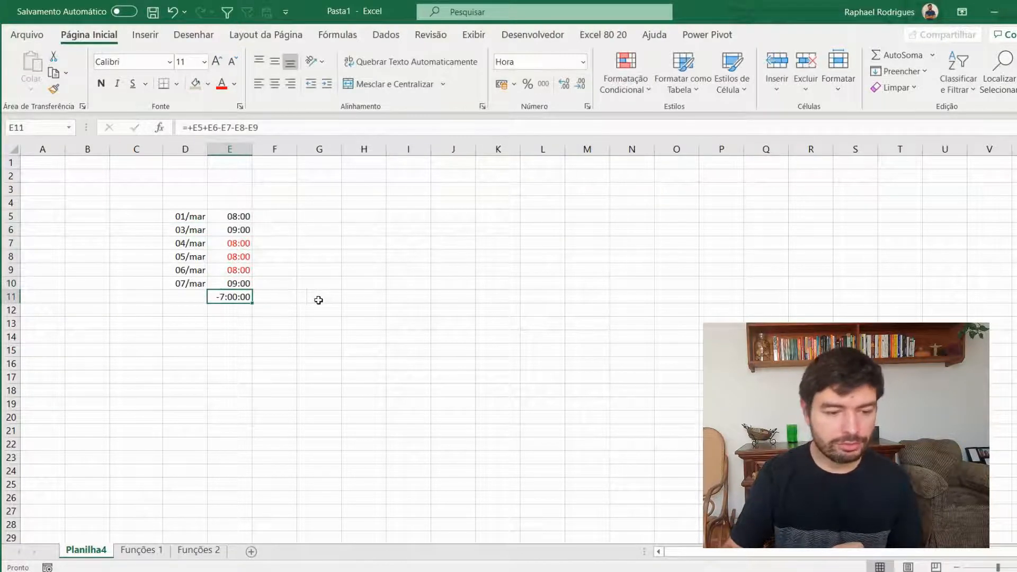
Extend the formula in E11 to also subtract E10, making it =+E5+E6-E7-E8-E9-E10
{"action": "left_click", "coordinate": [302, 130]}
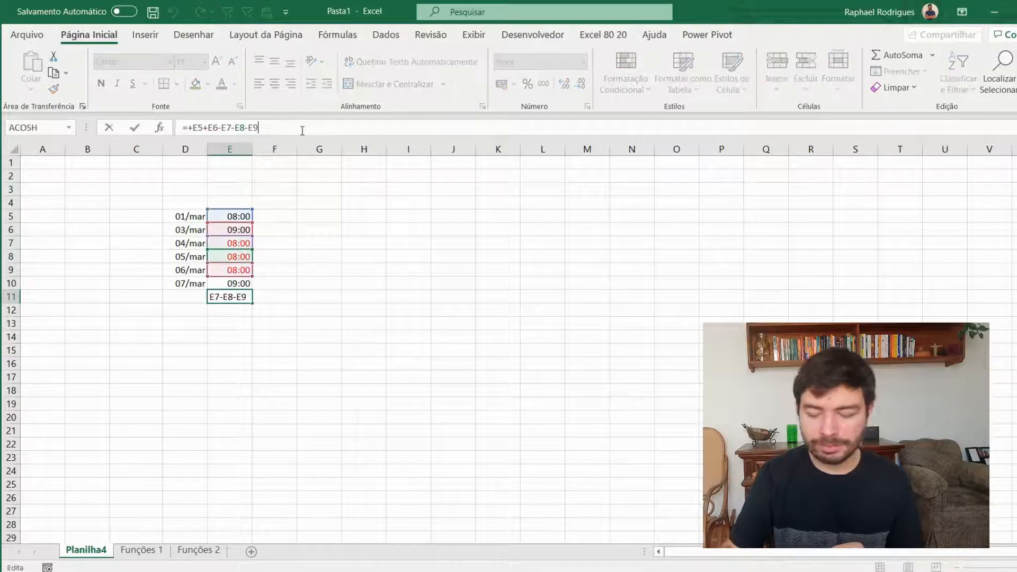
{"action": "left_click", "coordinate": [244, 282]}
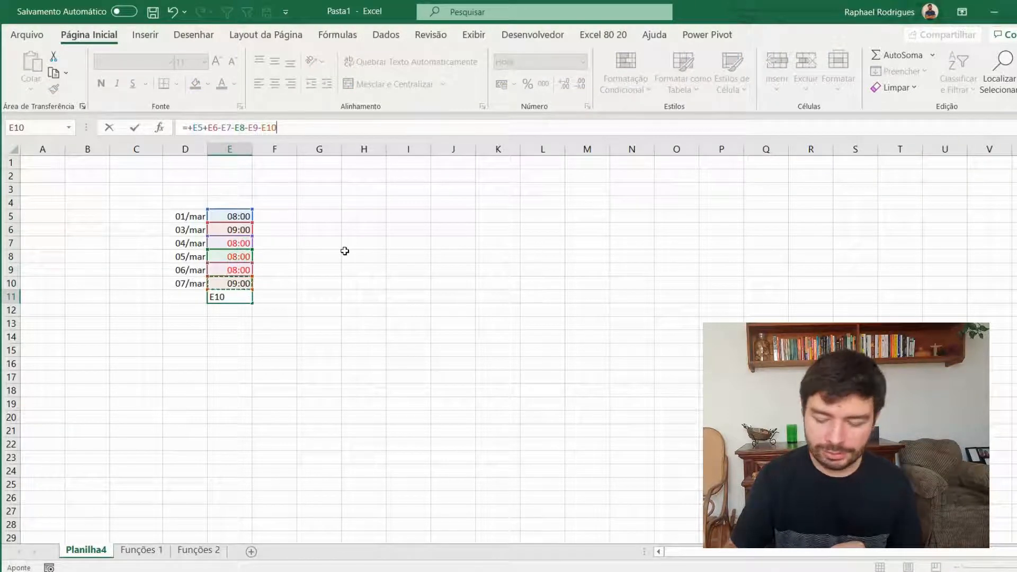
{"action": "key", "text": "Return"}
{"action": "left_click", "coordinate": [243, 336]}
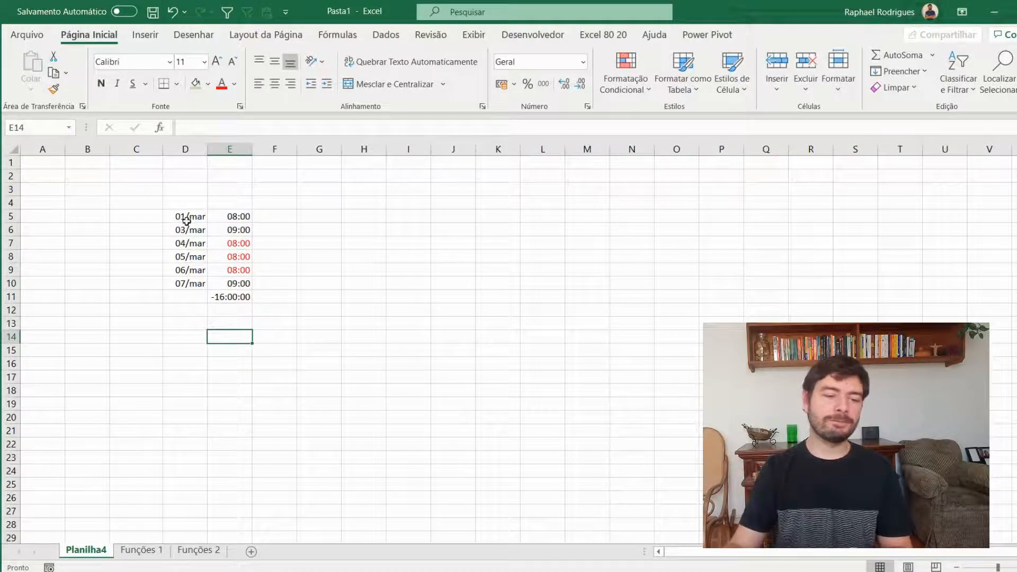
{"action": "left_click_drag", "start_coordinate": [186, 221], "coordinate": [193, 286]}
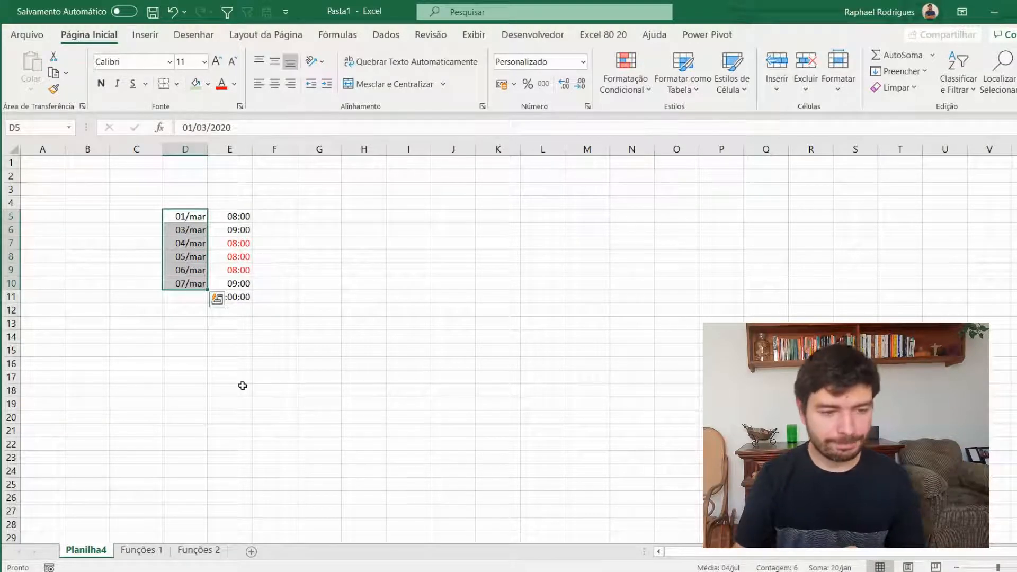
On the Funções 1 sheet, enter =AGORA() in cell D2 to return the current date and time
{"action": "left_click", "coordinate": [140, 550]}
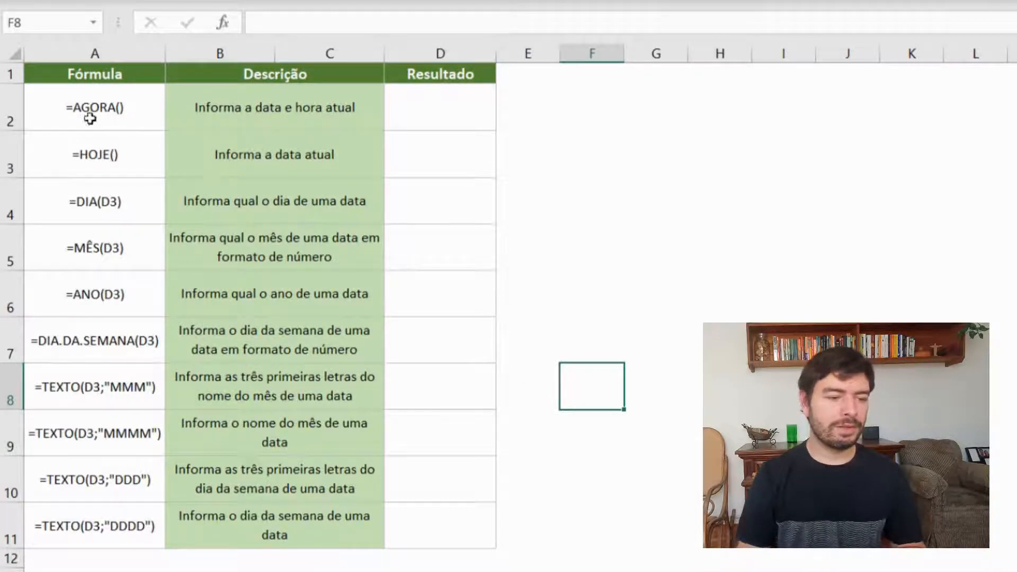
{"action": "left_click", "coordinate": [426, 106]}
{"action": "left_click", "coordinate": [117, 108]}
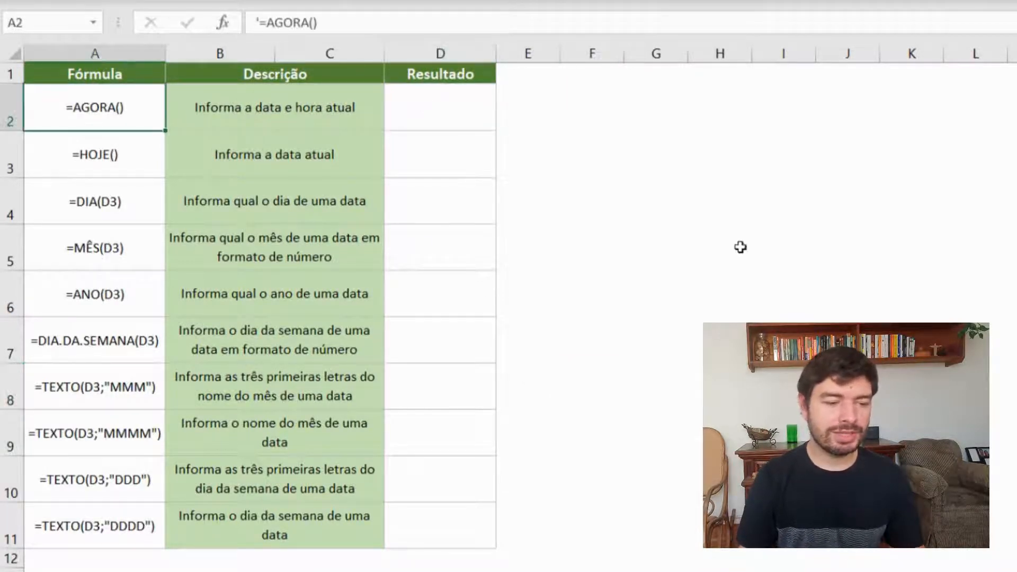
{"action": "left_click", "coordinate": [466, 110]}
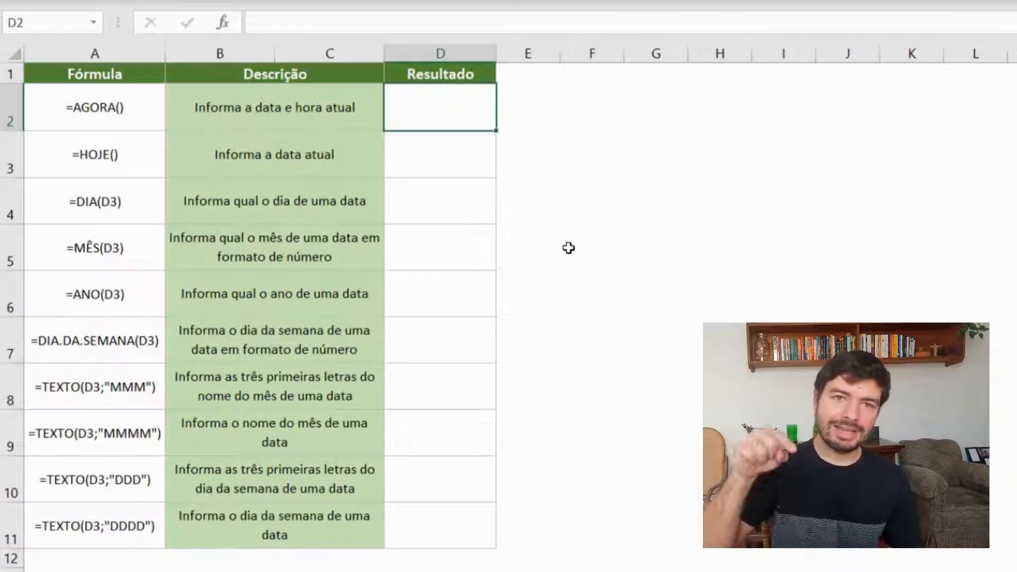
{"action": "type", "text": "=agroa"}
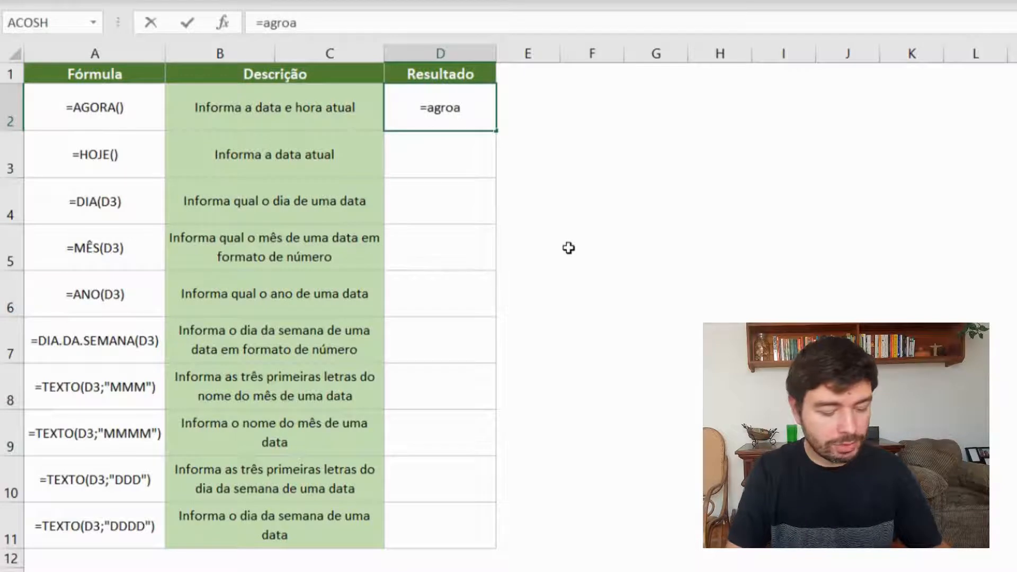
{"action": "key", "text": "BackSpace"}
{"action": "key", "text": "BackSpace"}
{"action": "key", "text": "BackSpace"}
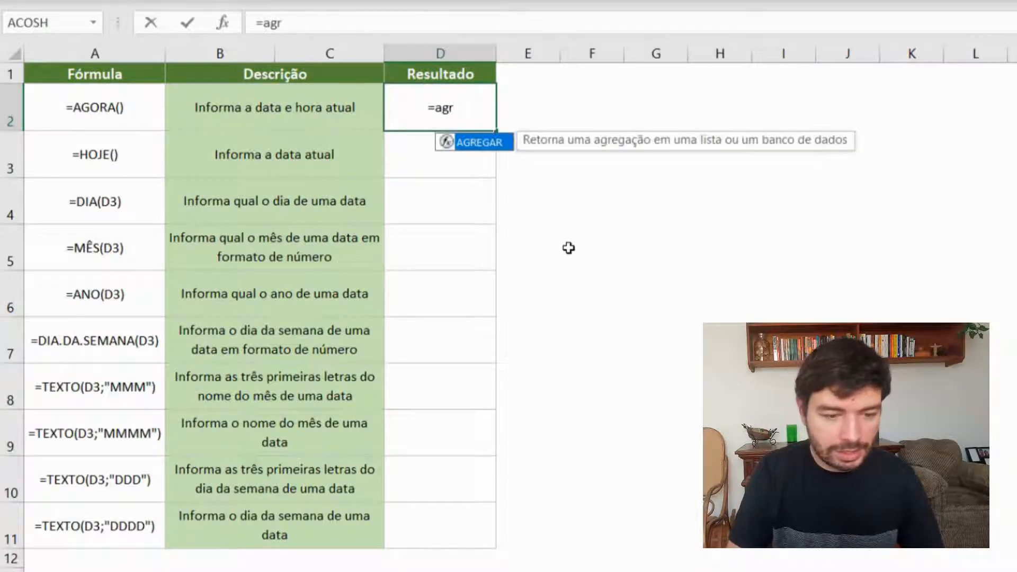
{"action": "type", "text": "ora"}
{"action": "key", "text": "Tab"}
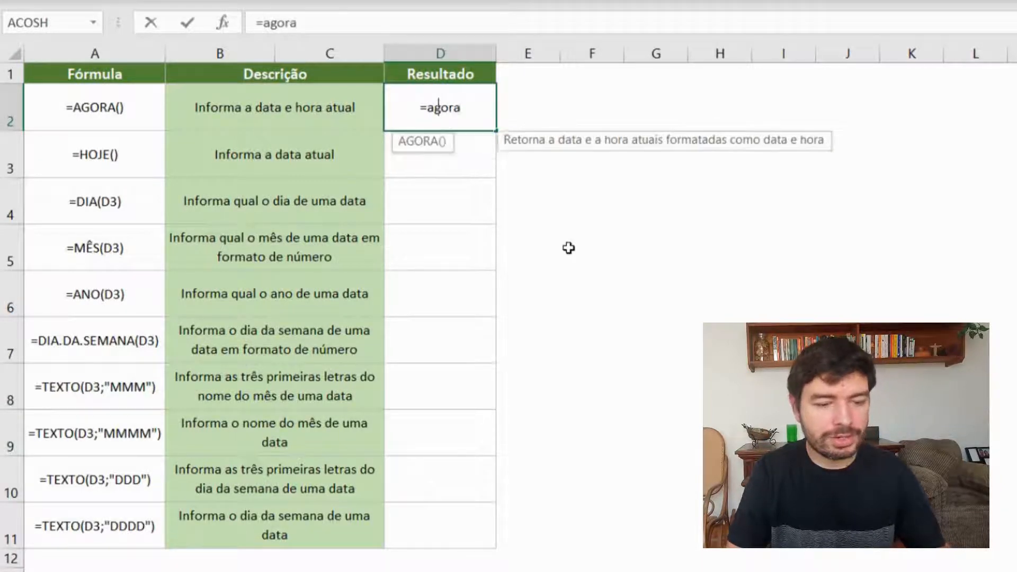
{"action": "type", "text": ")"}
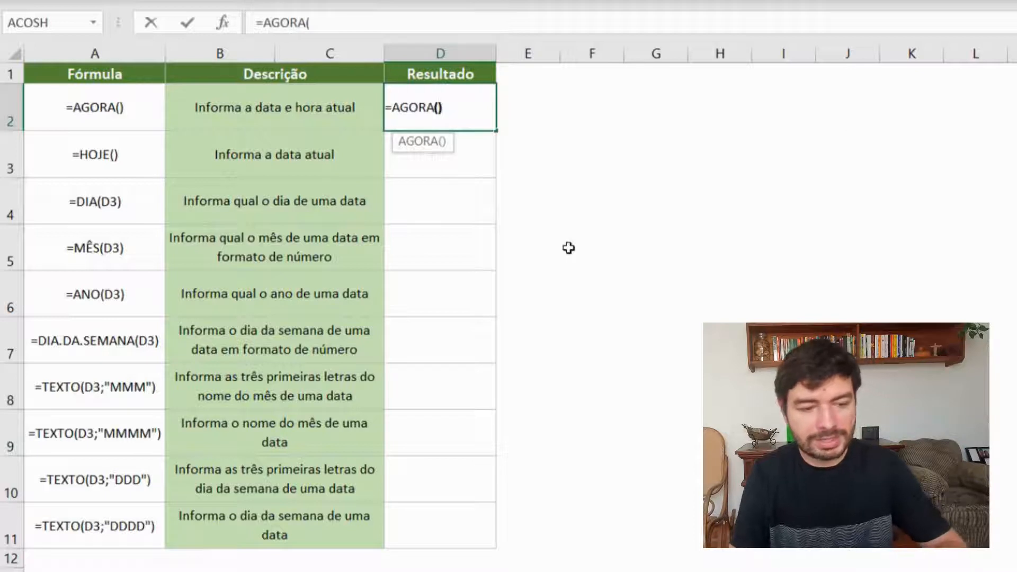
{"action": "key", "text": "Return"}
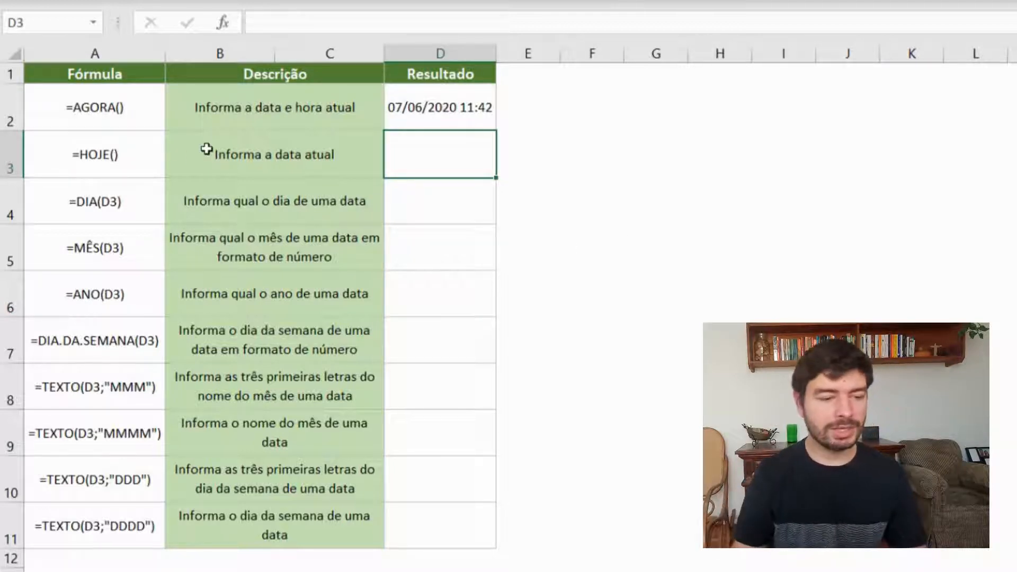
Enter =HOJE() in cell D3 to return the current date
{"action": "left_click", "coordinate": [91, 157]}
{"action": "left_click", "coordinate": [473, 144]}
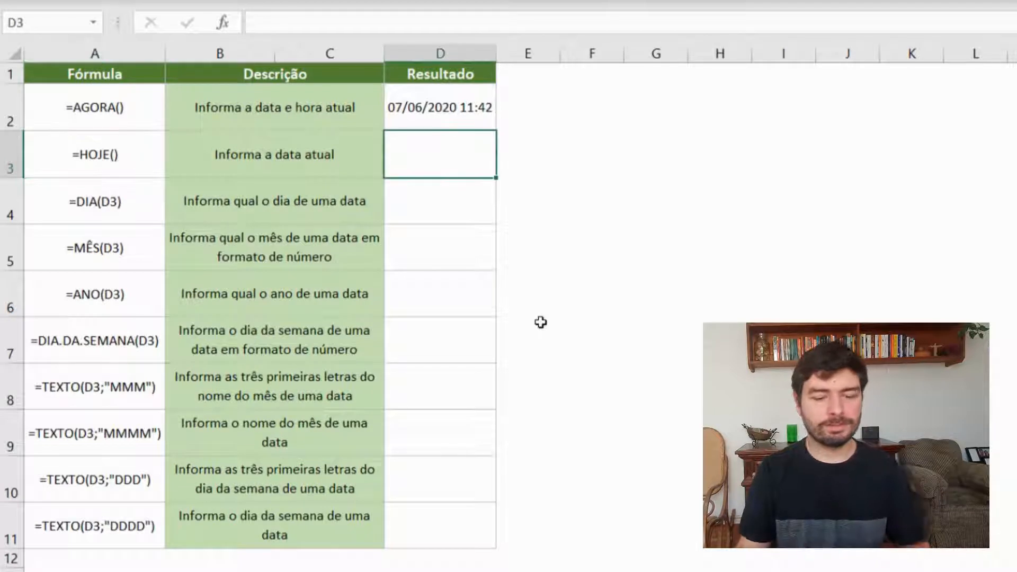
{"action": "type", "text": "="}
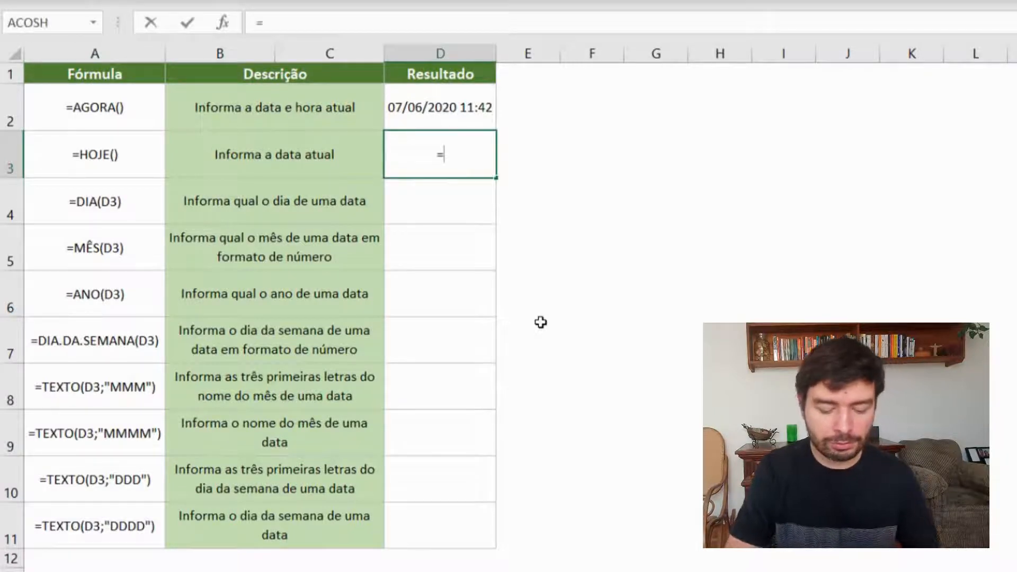
{"action": "type", "text": "hoje("}
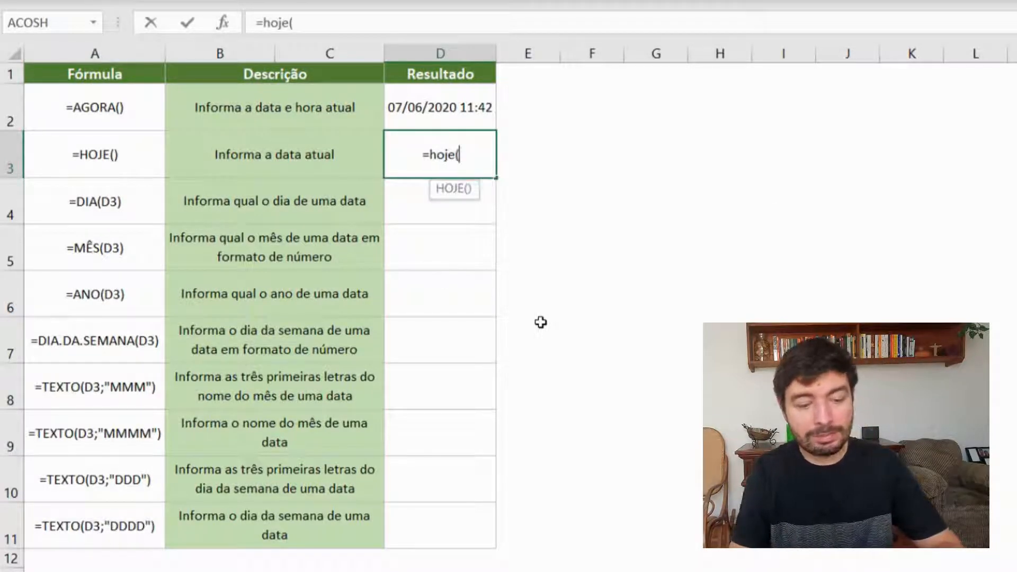
{"action": "type", "text": ")"}
{"action": "key", "text": "Return"}
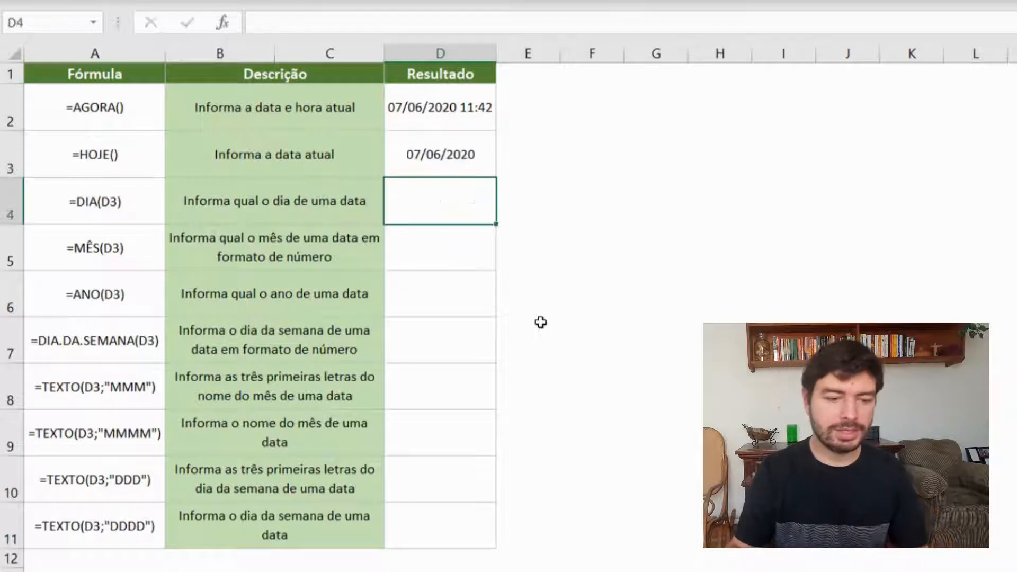
{"action": "left_click", "coordinate": [468, 157]}
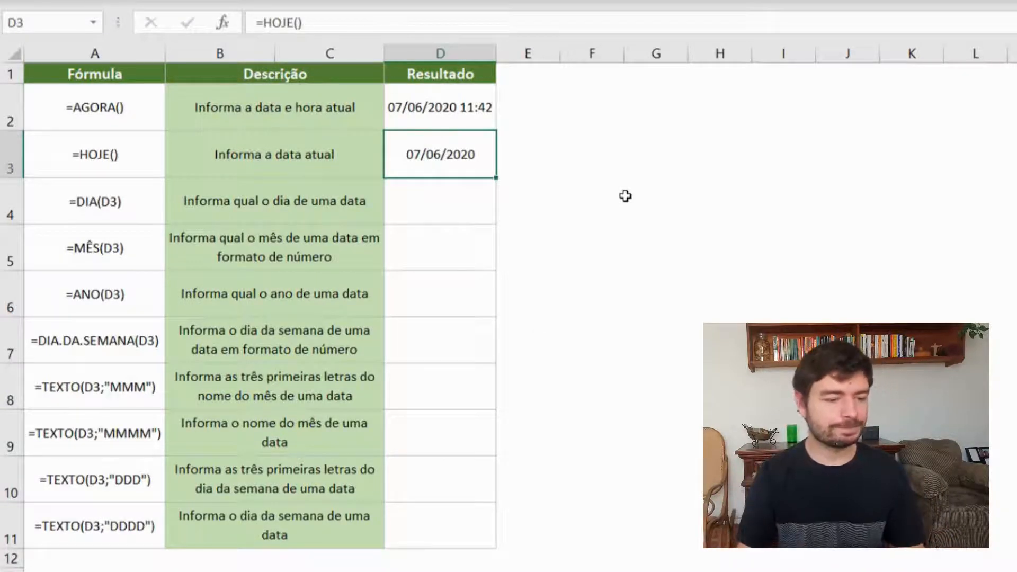
{"action": "left_click", "coordinate": [116, 205]}
{"action": "left_click", "coordinate": [122, 236]}
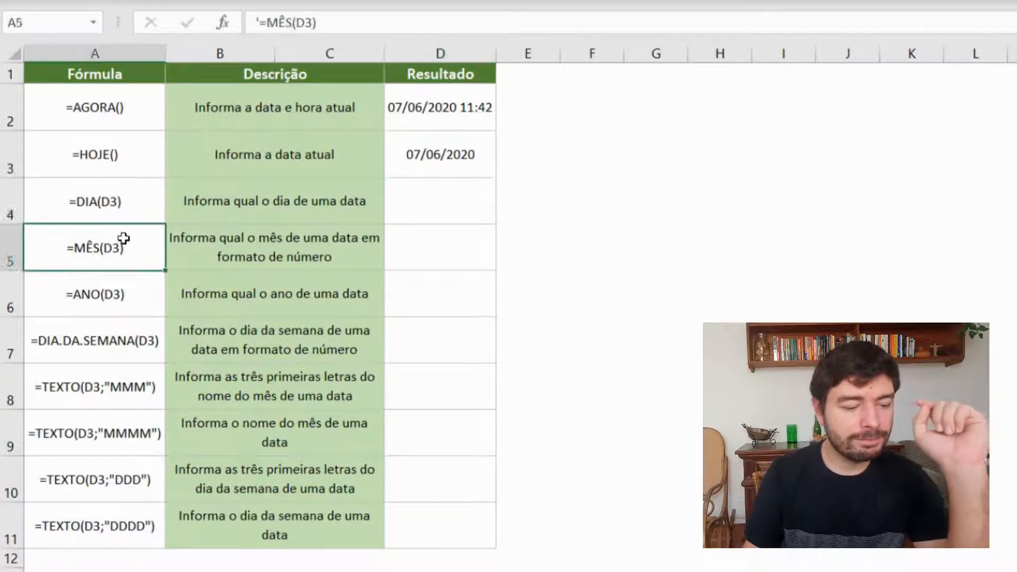
{"action": "left_click", "coordinate": [104, 291]}
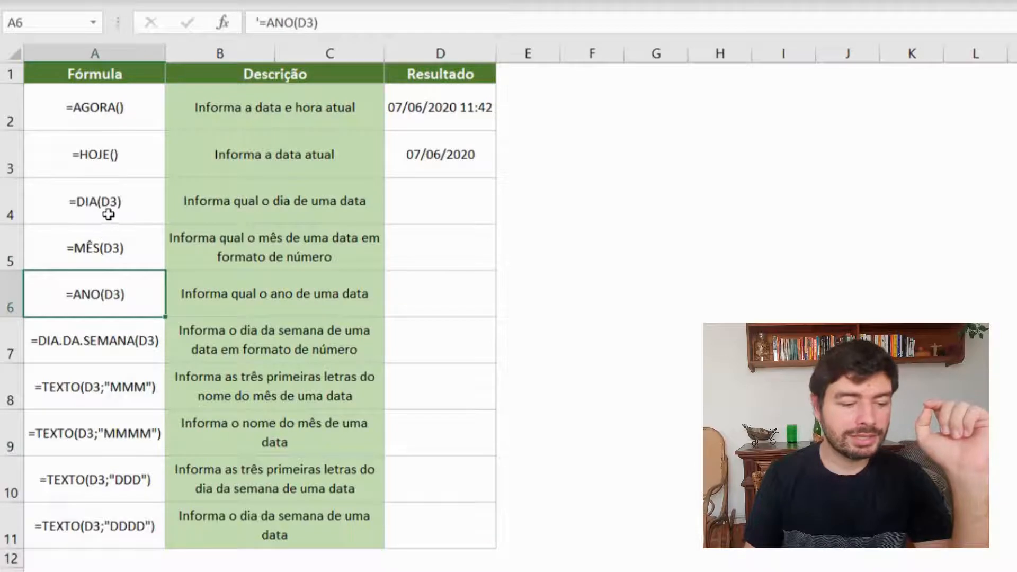
{"action": "left_click_drag", "start_coordinate": [108, 214], "coordinate": [99, 290]}
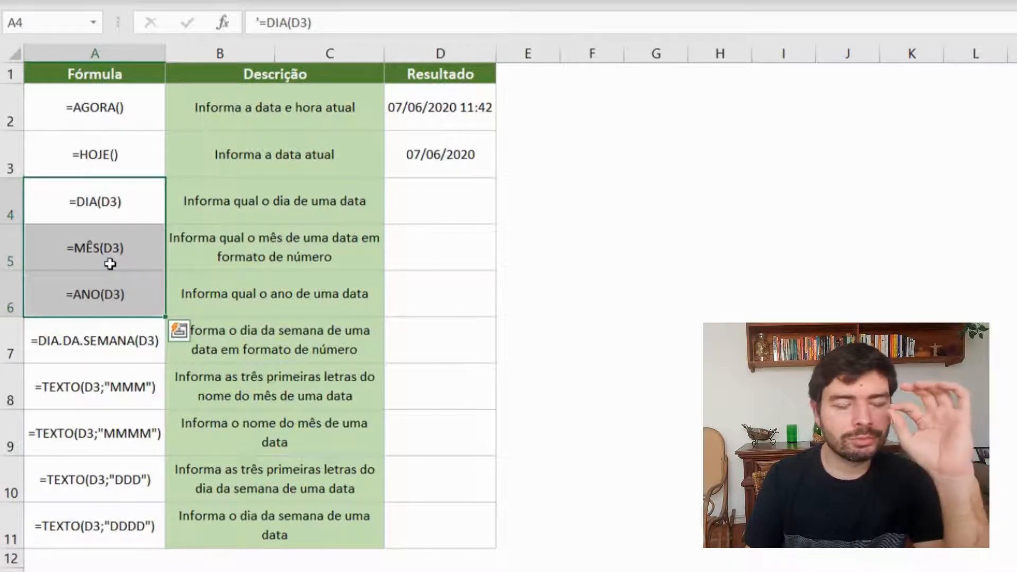
Enter =DIA(D3) in cell D4 to return the day of the date in D3
{"action": "left_click", "coordinate": [440, 205]}
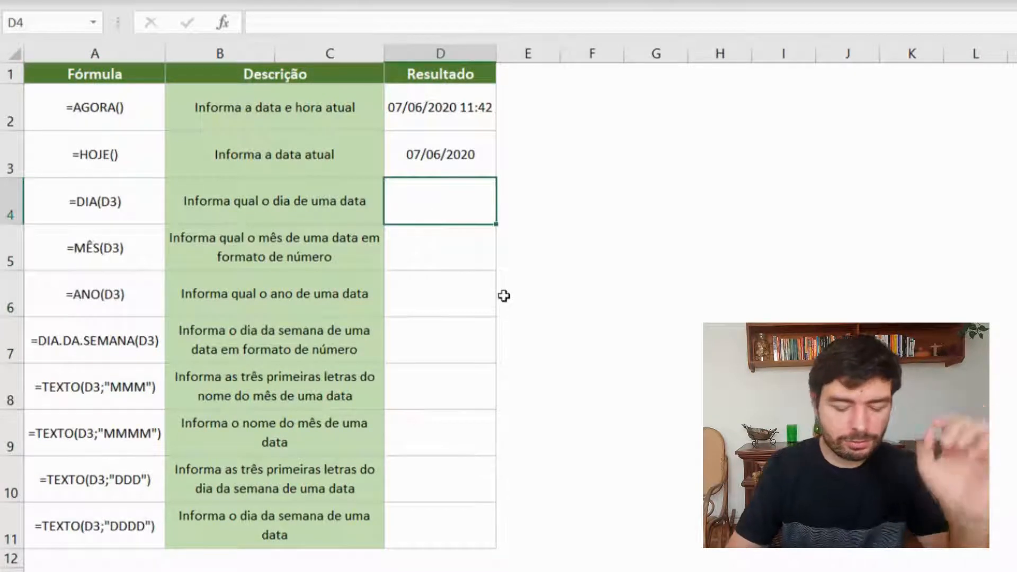
{"action": "type", "text": "=dia"}
{"action": "key", "text": "Tab"}
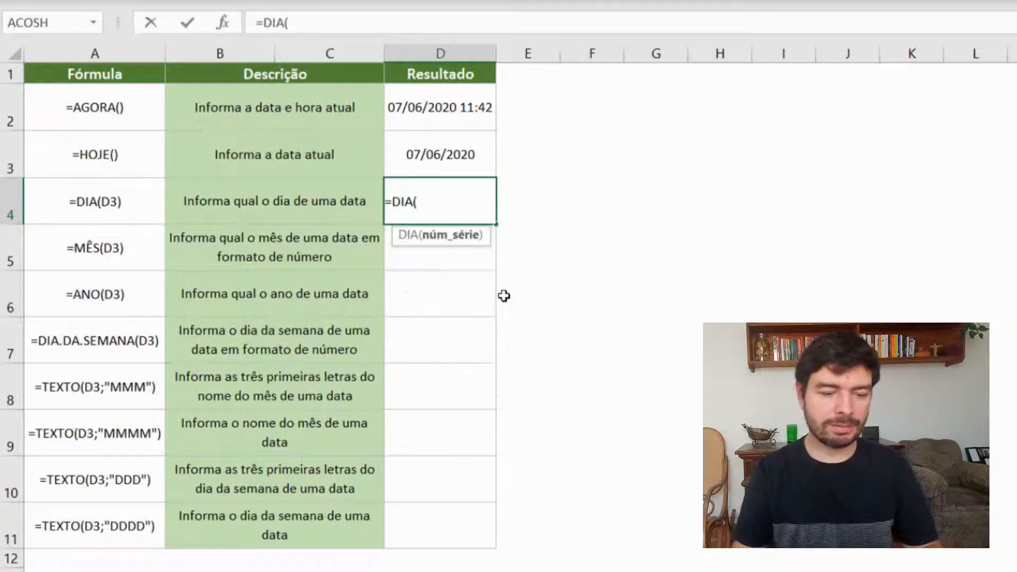
{"action": "left_click", "coordinate": [460, 152]}
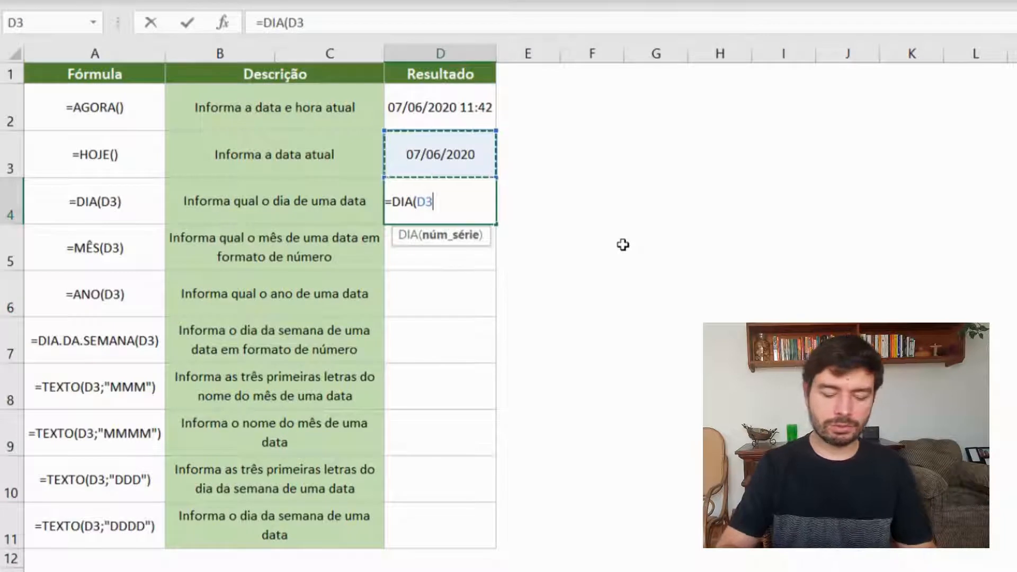
{"action": "type", "text": ")"}
{"action": "key", "text": "Return"}
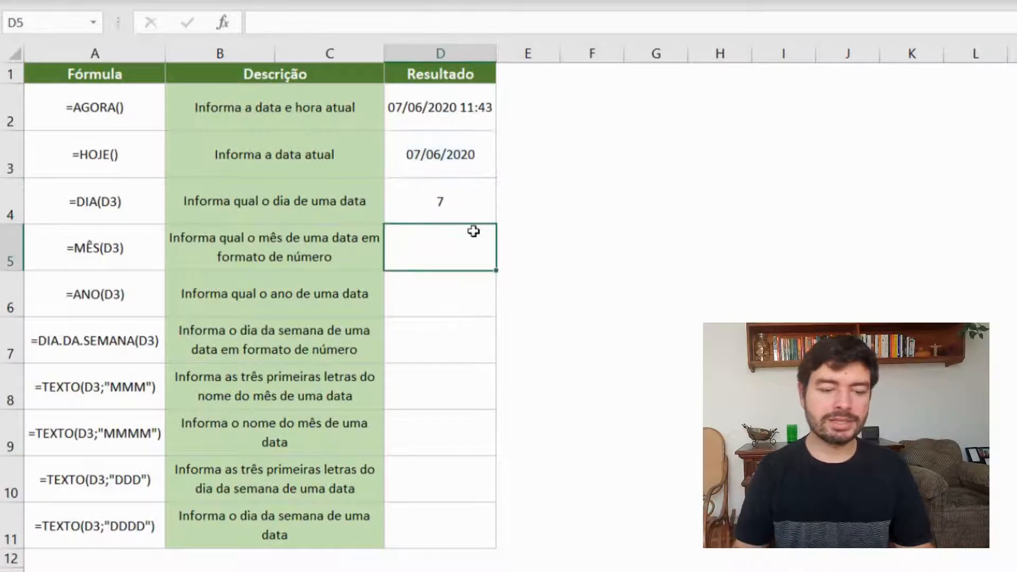
{"action": "left_click", "coordinate": [450, 164]}
{"action": "left_click", "coordinate": [455, 216]}
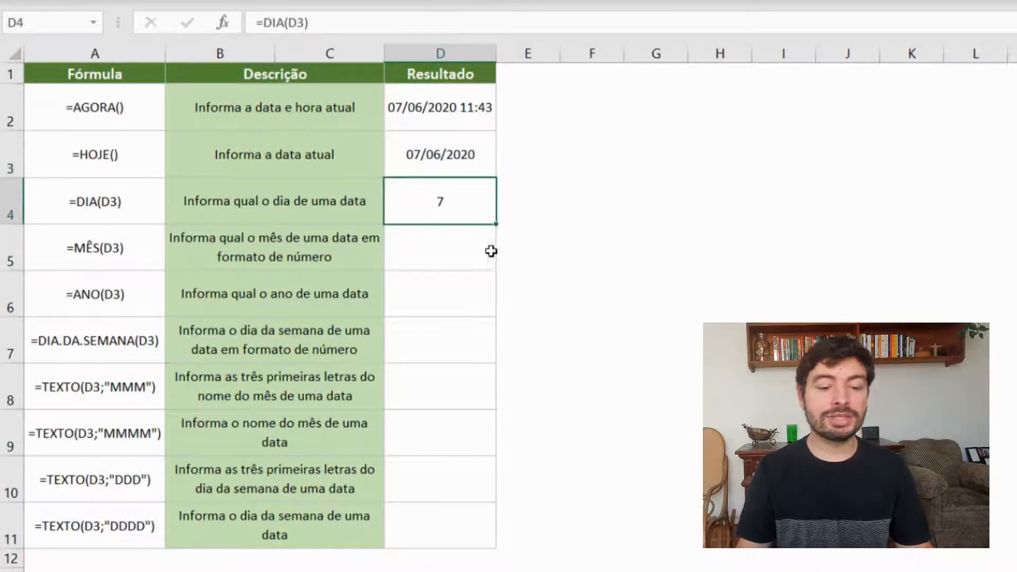
Enter =MÊS(D3) in cell D5 to return the month of the date in D3 as a number
{"action": "left_click", "coordinate": [462, 250]}
{"action": "type", "text": "="}
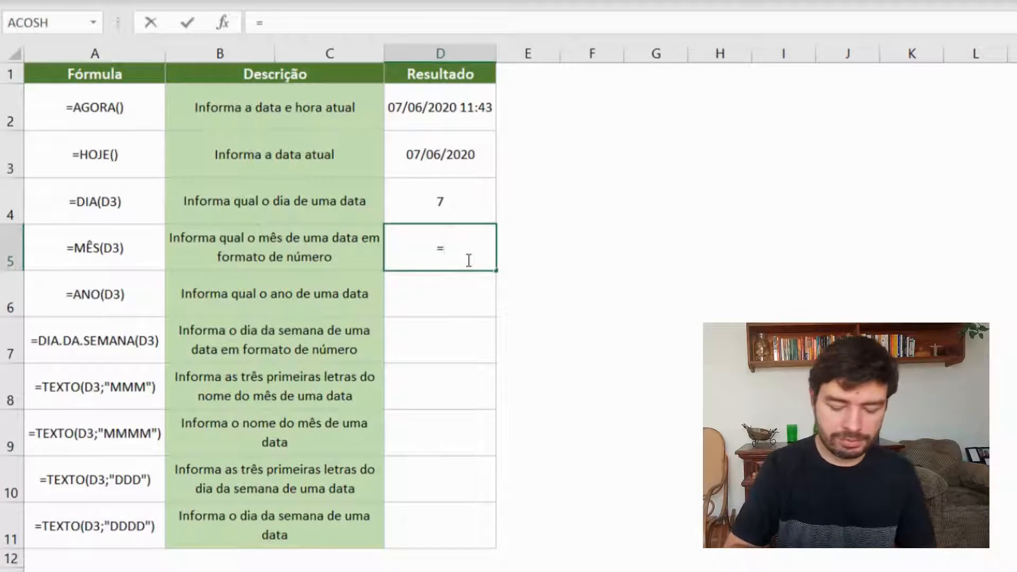
{"action": "type", "text": "mês"}
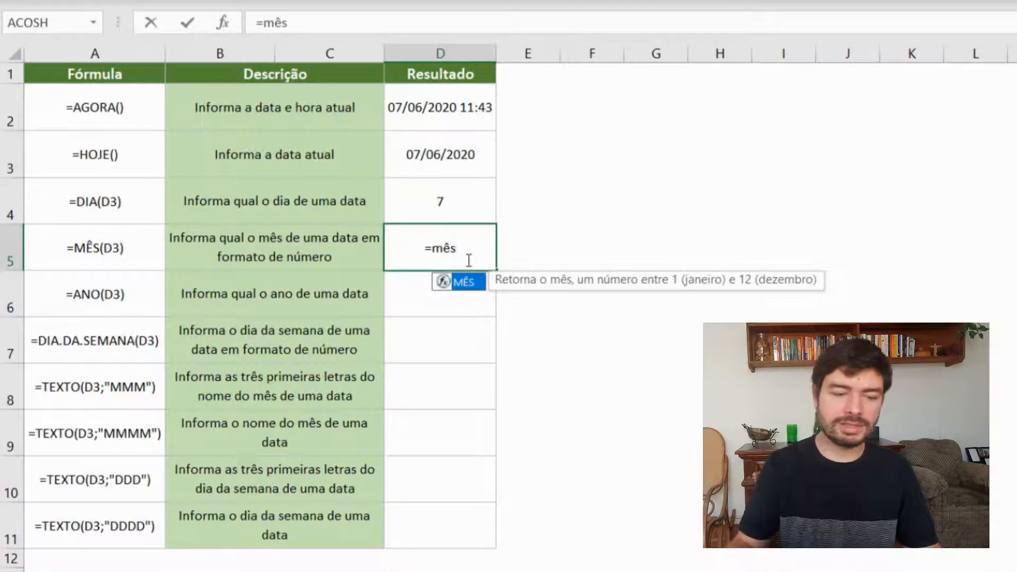
{"action": "key", "text": "Tab"}
{"action": "left_click", "coordinate": [461, 146]}
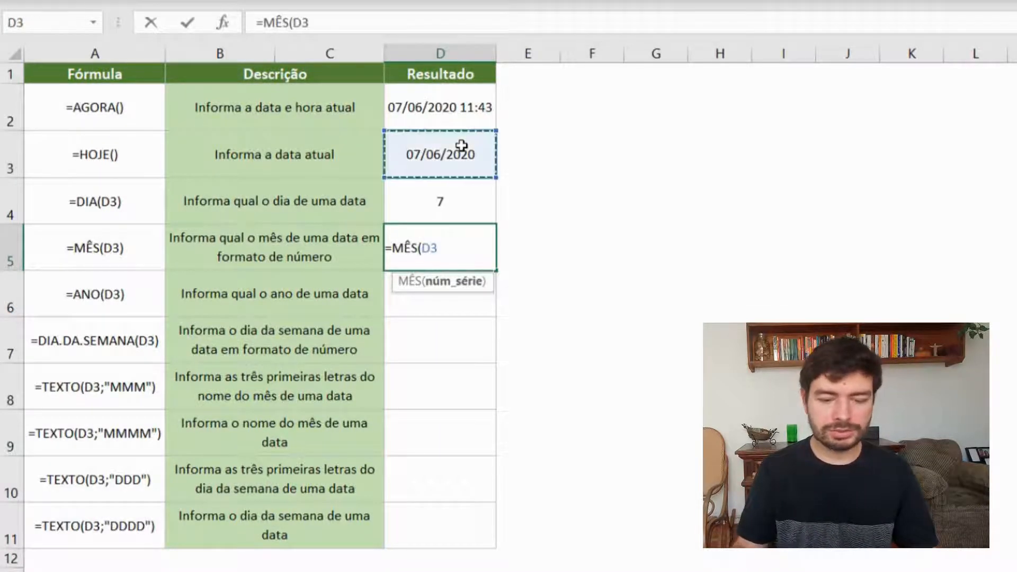
{"action": "key", "text": "Return"}
{"action": "left_click", "coordinate": [458, 249]}
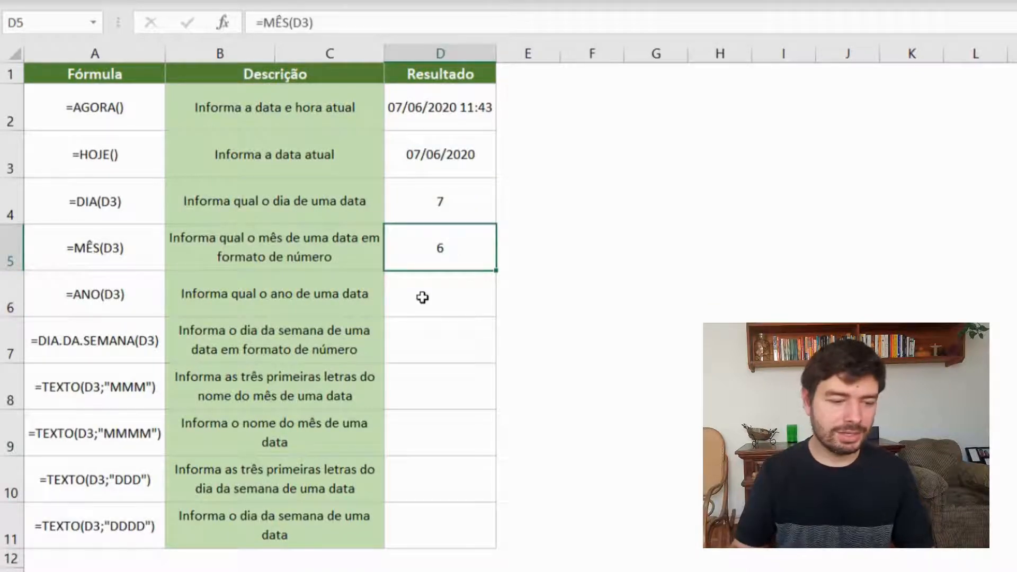
Enter =ANO(D3) in cell D6 to return the year of the date in D3
{"action": "left_click", "coordinate": [466, 305]}
{"action": "type", "text": "=ano"}
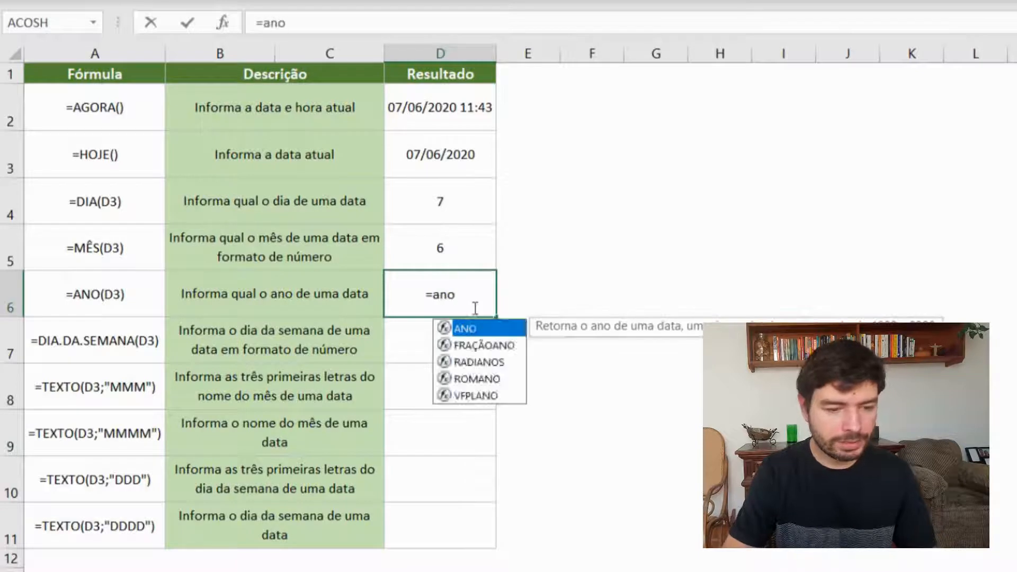
{"action": "key", "text": "Tab"}
{"action": "left_click", "coordinate": [416, 153]}
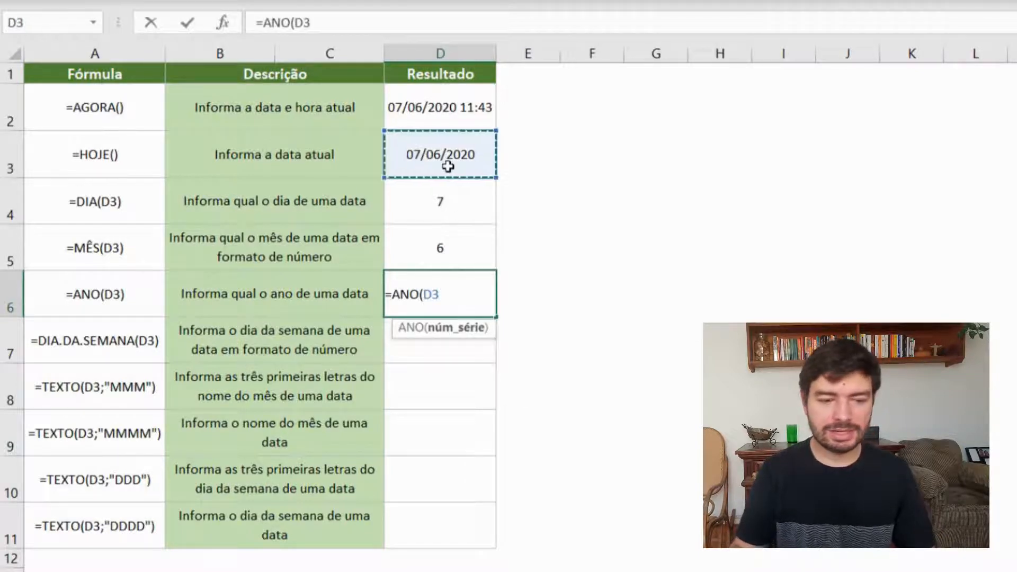
{"action": "key", "text": "Return"}
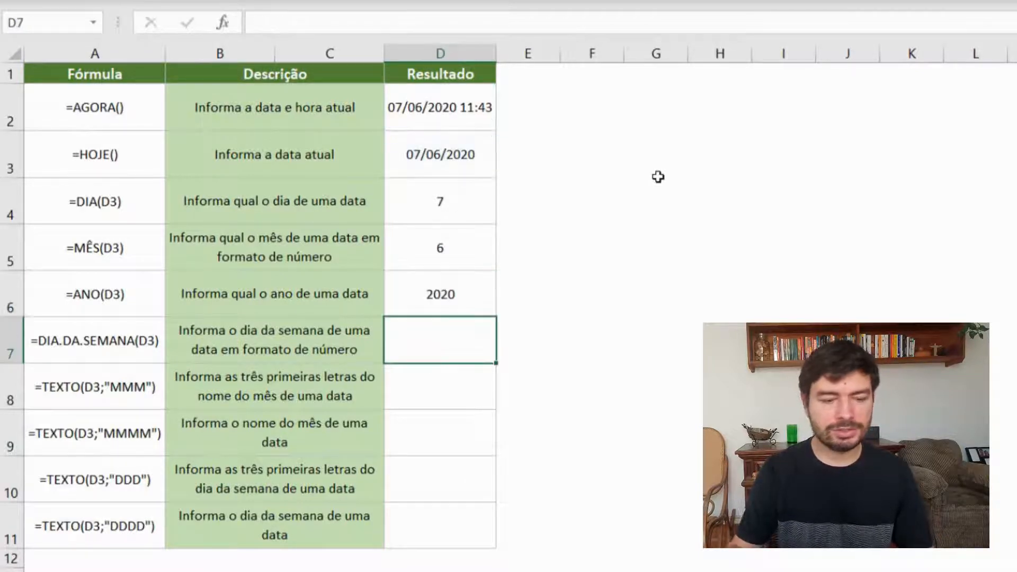
{"action": "left_click", "coordinate": [443, 205]}
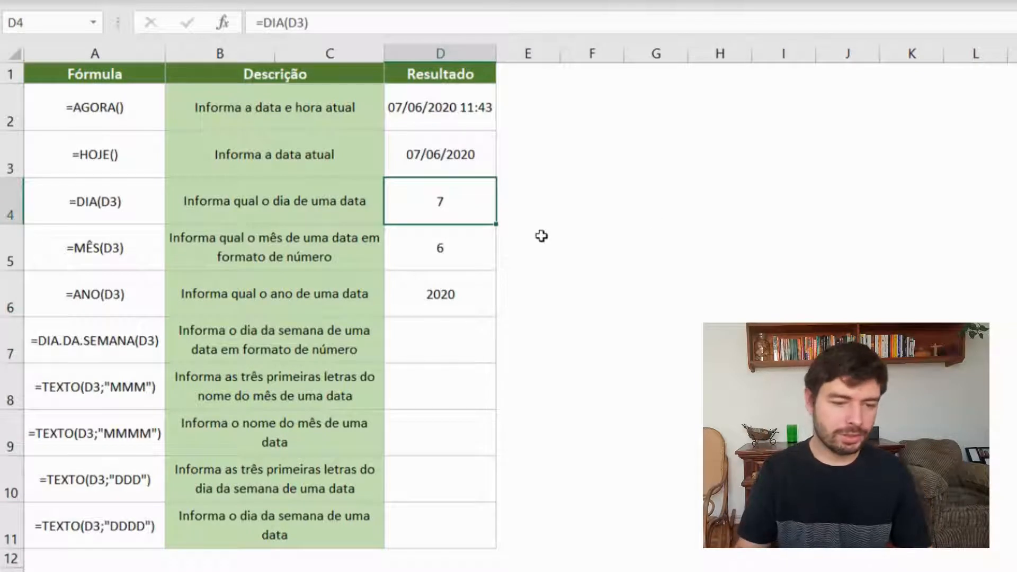
{"action": "left_click", "coordinate": [491, 251]}
{"action": "left_click", "coordinate": [454, 293]}
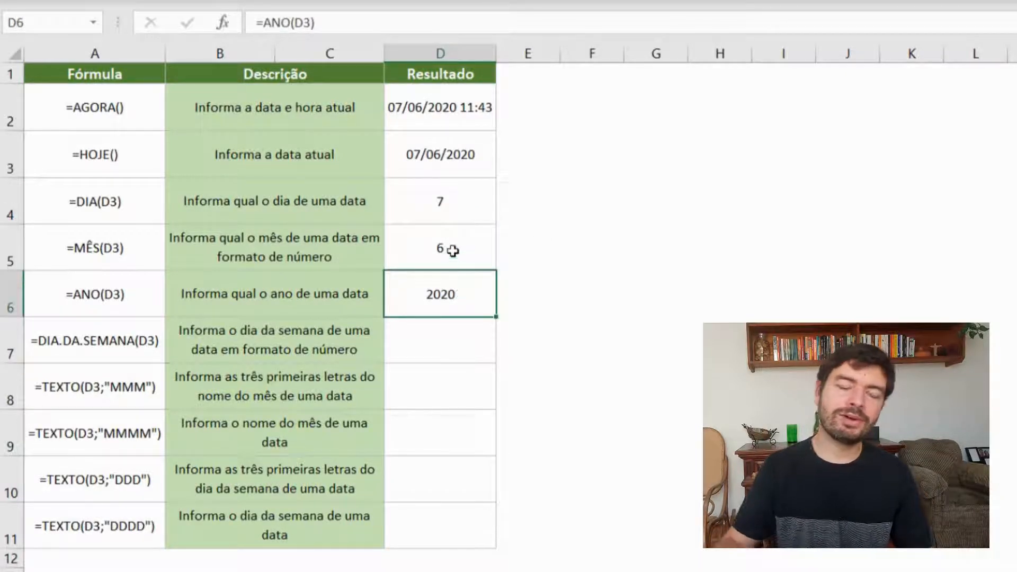
{"action": "left_click", "coordinate": [448, 167]}
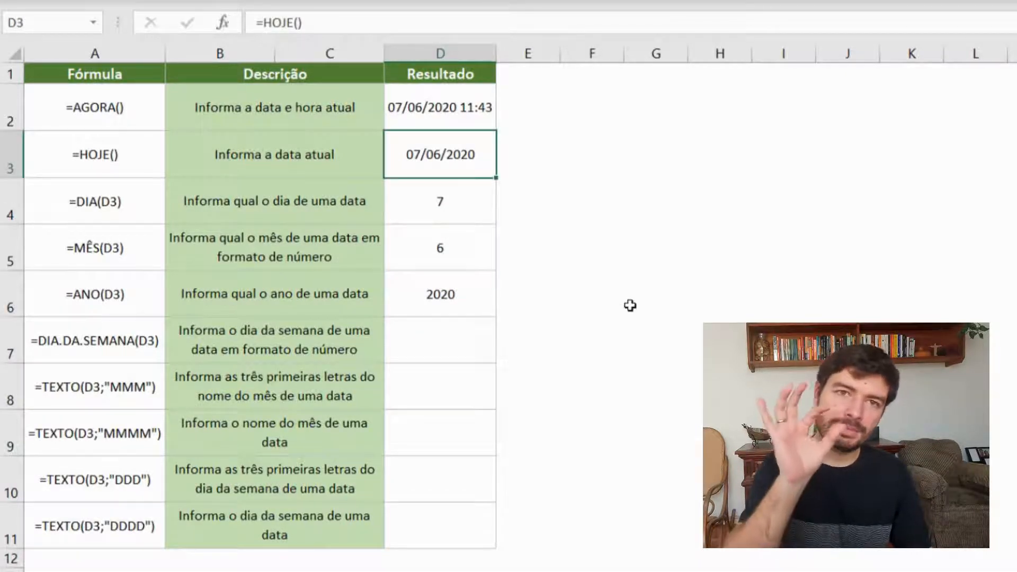
Enter =DIA.DA.SEMANA(D3) in cell D7 to return the weekday of the date in D3 as a number
{"action": "left_click", "coordinate": [447, 343]}
{"action": "type", "text": "=dia"}
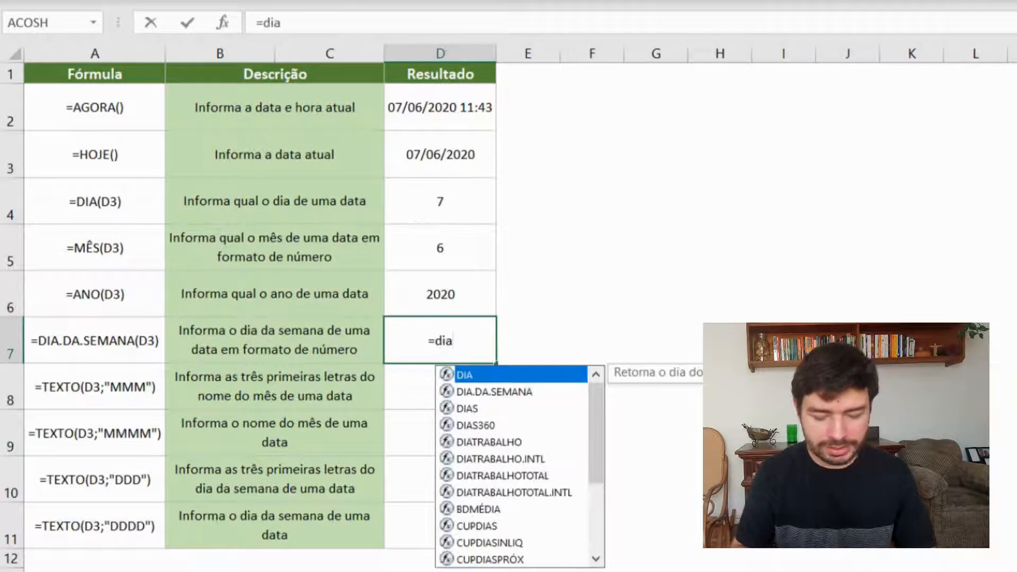
{"action": "key", "text": "Down"}
{"action": "key", "text": "Tab"}
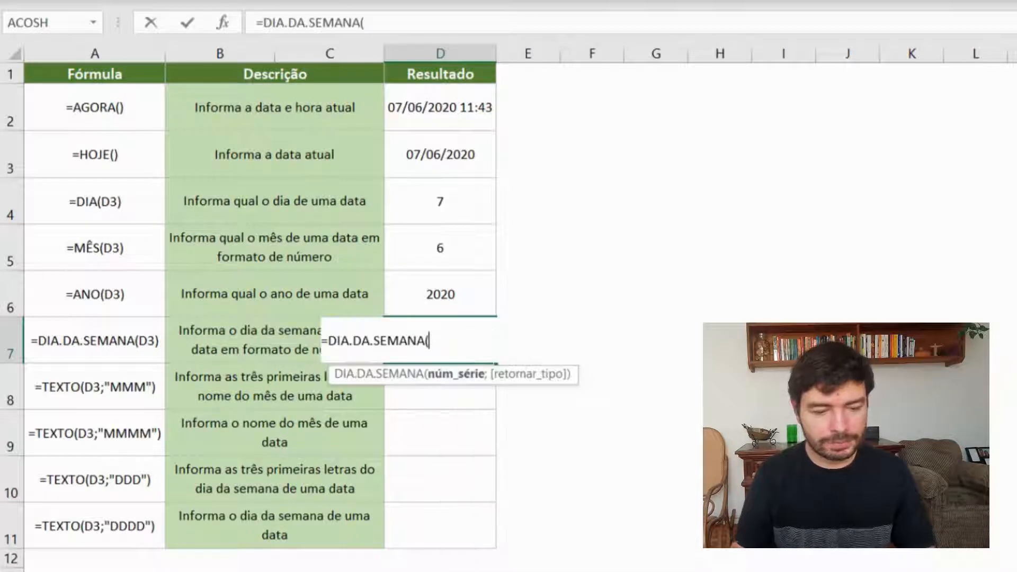
{"action": "left_click", "coordinate": [456, 151]}
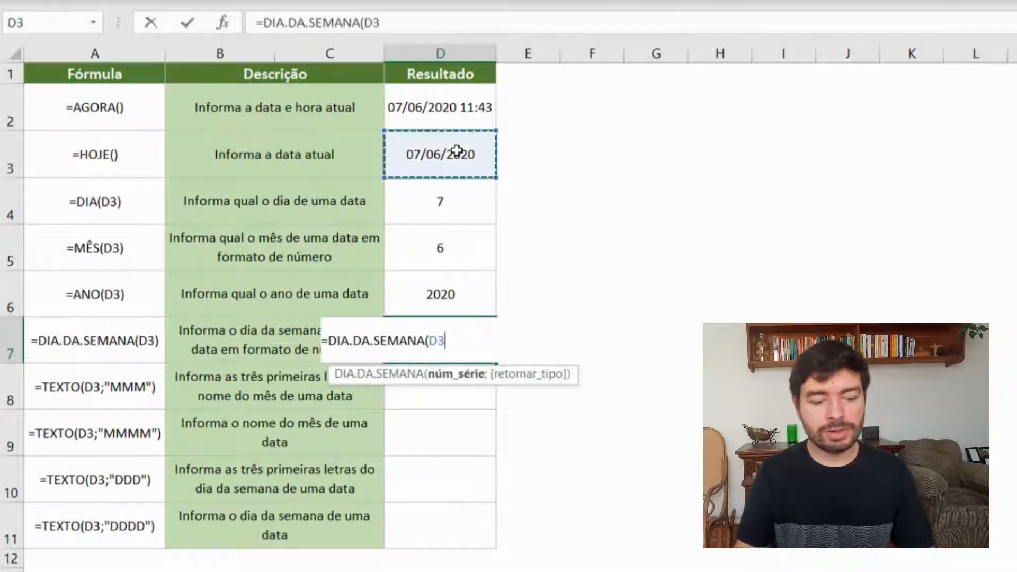
{"action": "key", "text": "Return"}
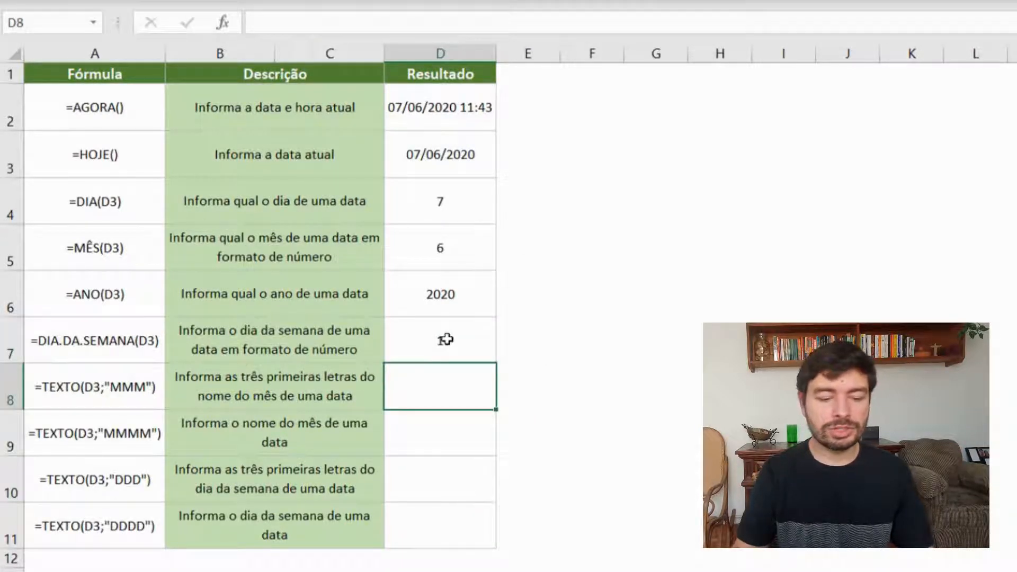
Add return type 2, numbering Monday as 1 through Sunday as 7, to the D7 formula, making it =DIA.DA.SEMANA(D3;2)
{"action": "left_click", "coordinate": [446, 341]}
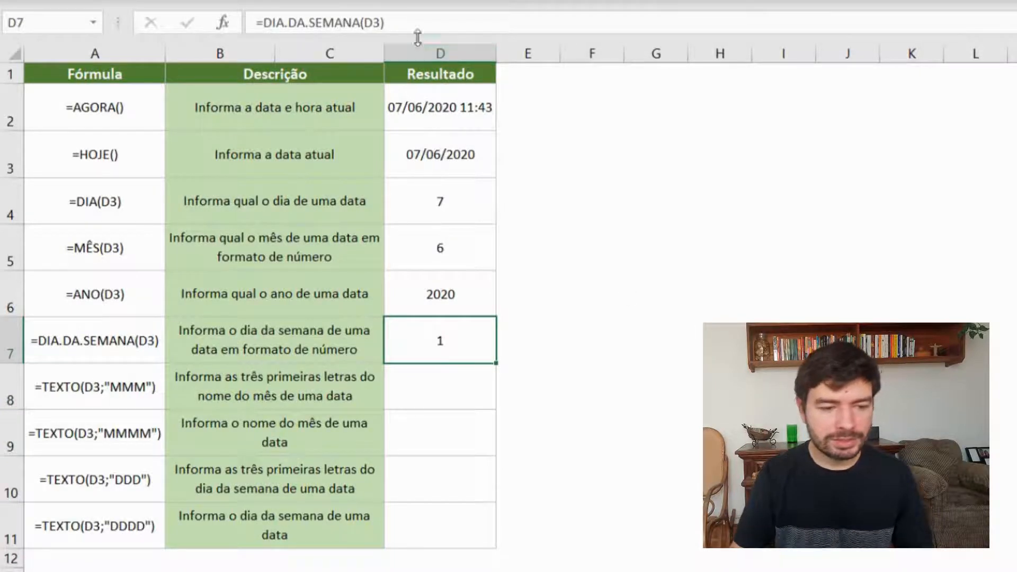
{"action": "left_click", "coordinate": [430, 25]}
{"action": "key", "text": "BackSpace"}
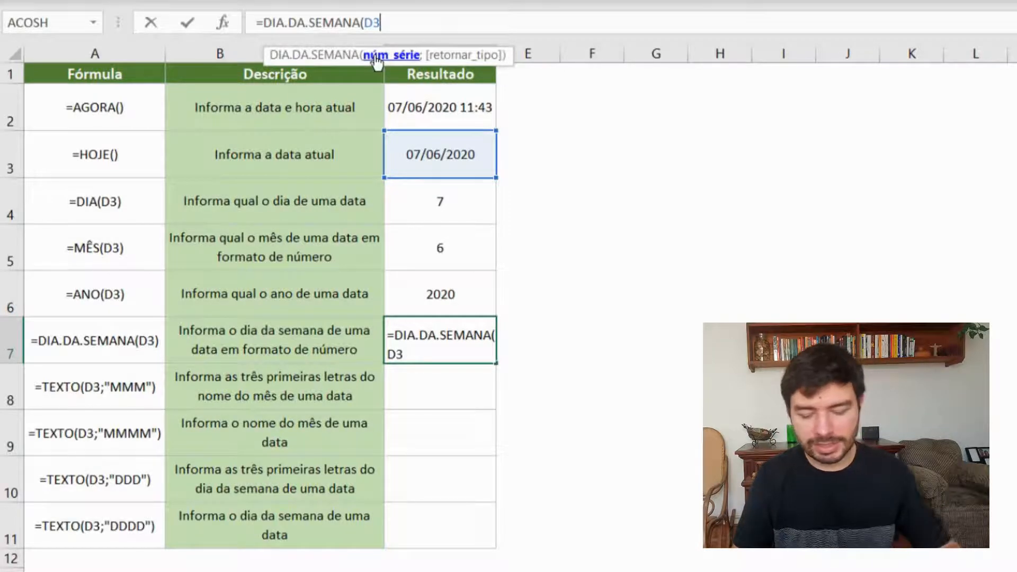
{"action": "type", "text": ";"}
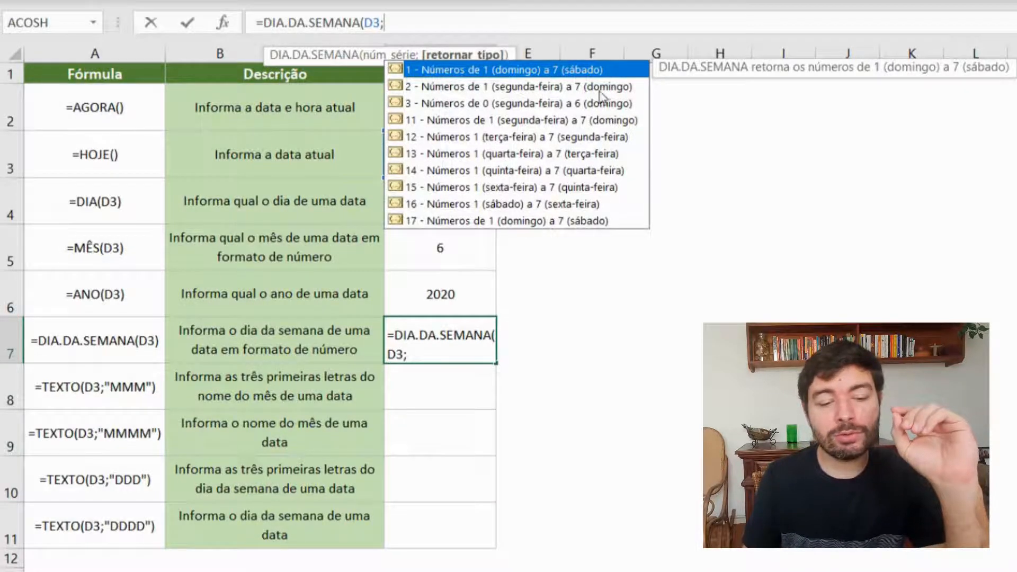
{"action": "left_click", "coordinate": [450, 88]}
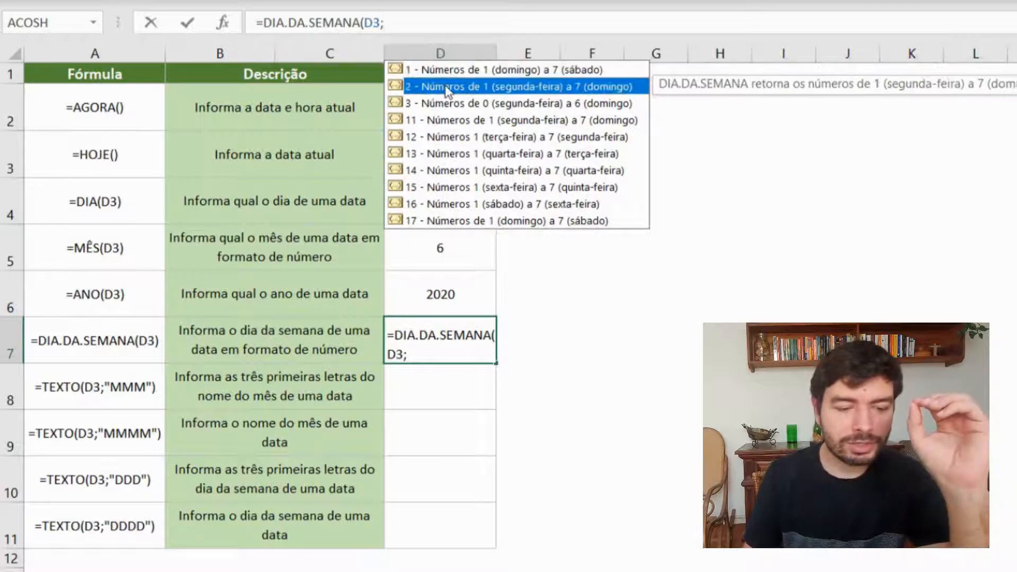
{"action": "key", "text": "Escape"}
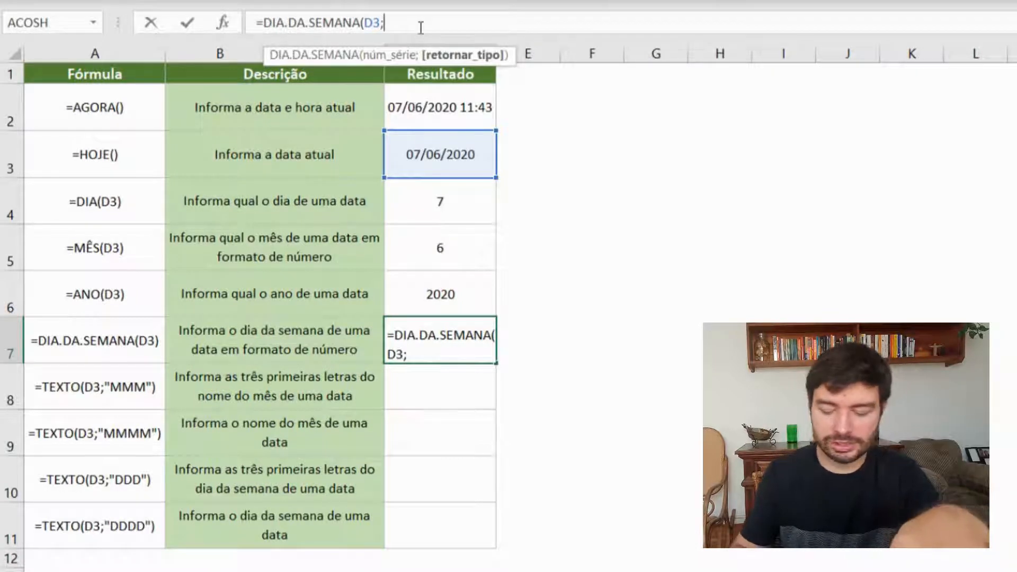
{"action": "type", "text": "2"}
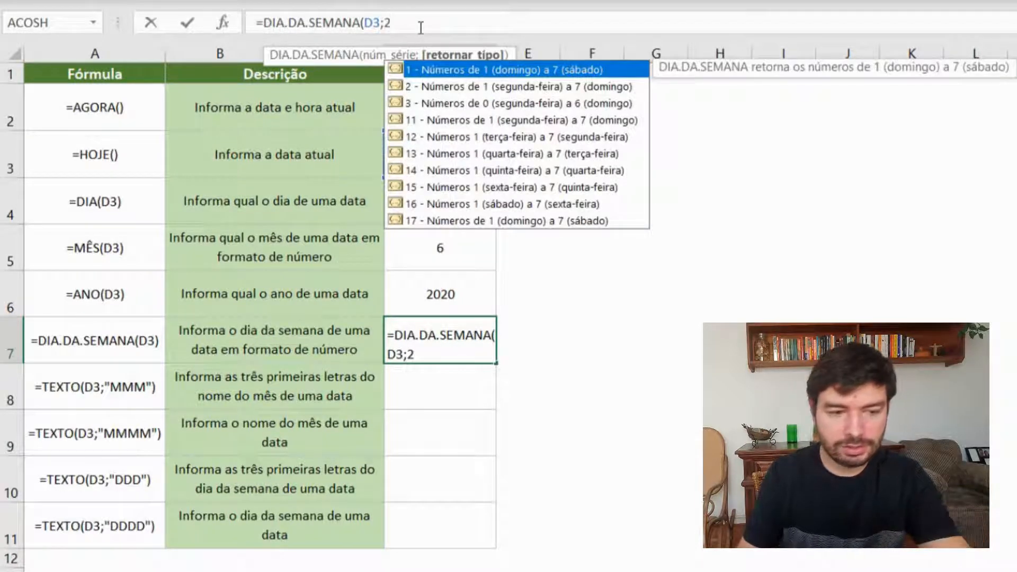
{"action": "type", "text": ")"}
{"action": "key", "text": "Return"}
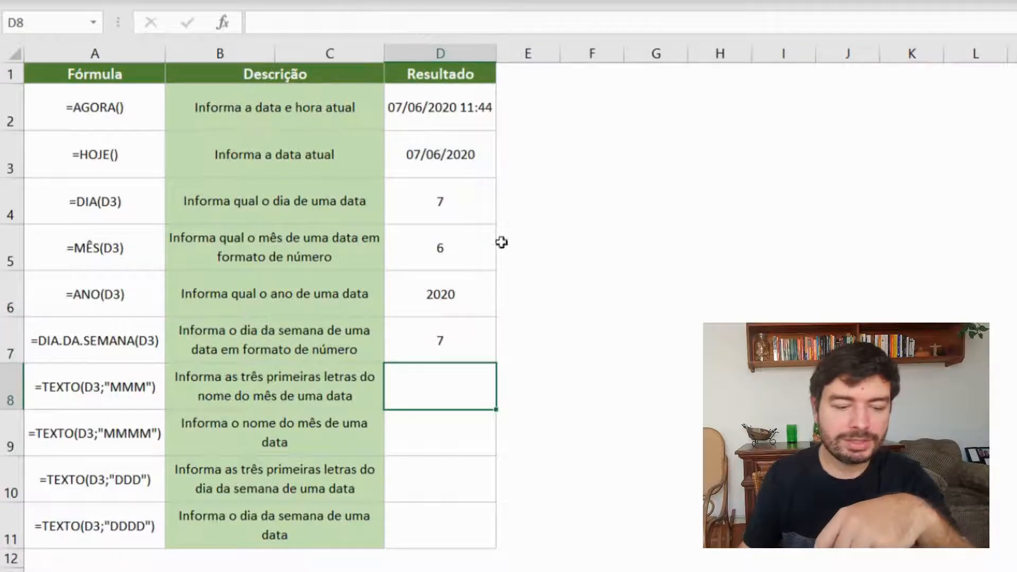
Remove the return type argument from the weekday formula in D7, restoring =DIA.DA.SEMANA(D3)
{"action": "left_click", "coordinate": [454, 345]}
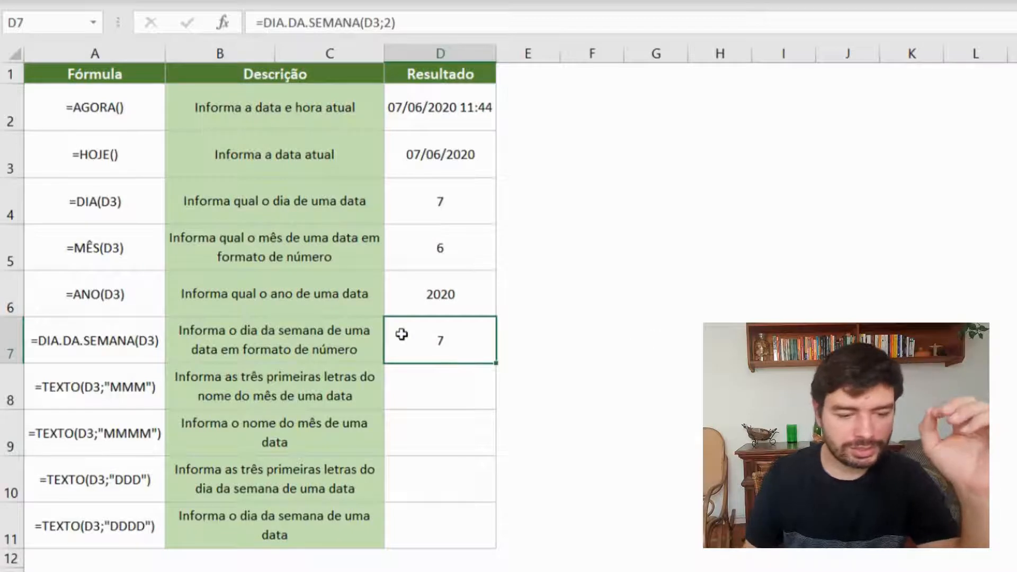
{"action": "left_click", "coordinate": [381, 20]}
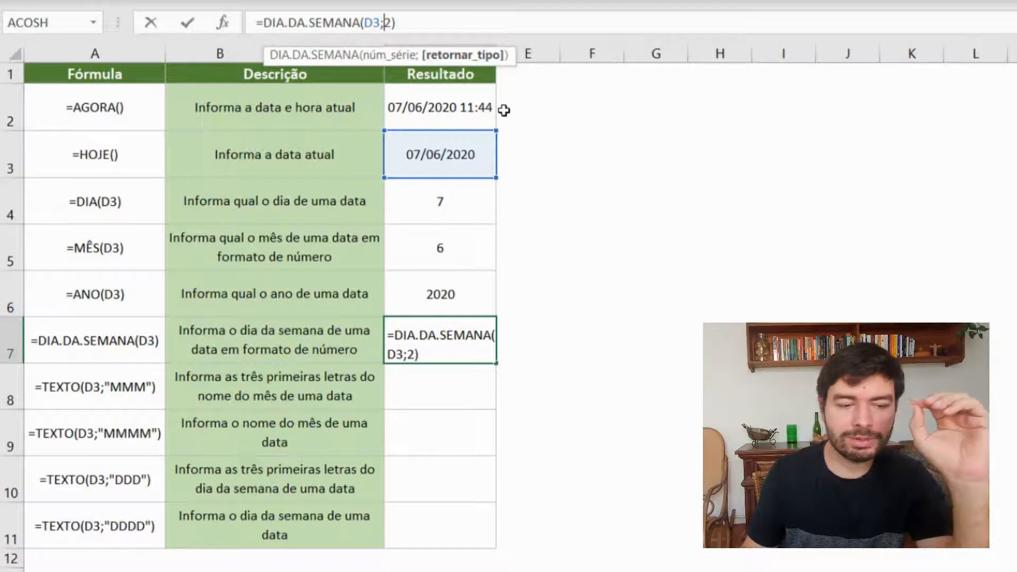
{"action": "key", "text": "BackSpace"}
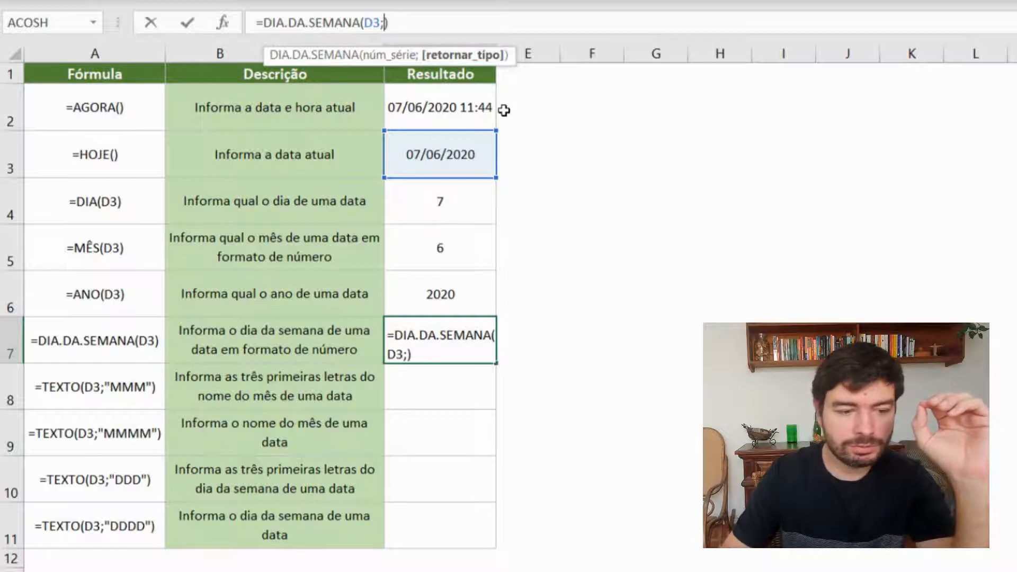
{"action": "key", "text": "BackSpace"}
{"action": "key", "text": "Return"}
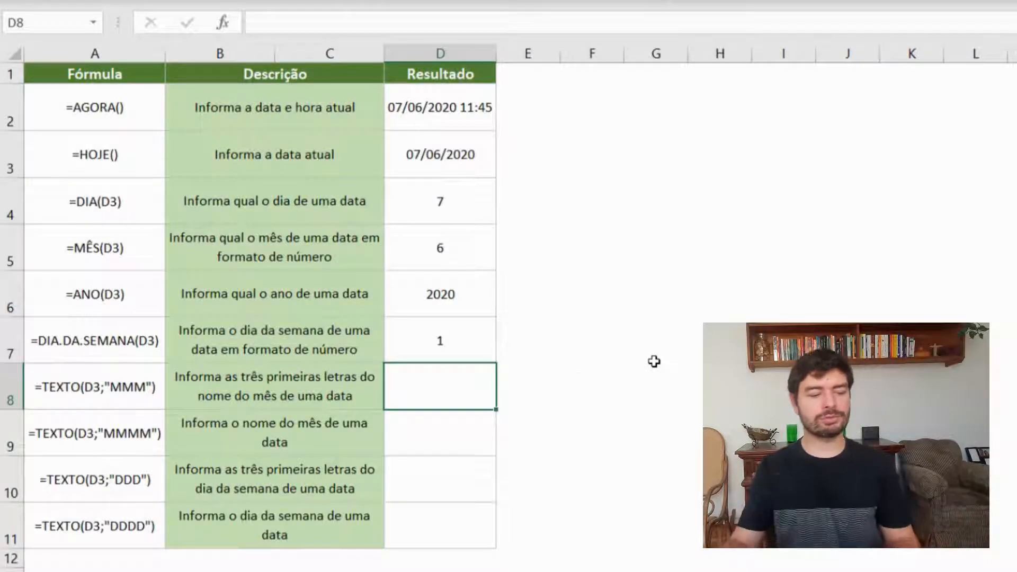
{"action": "left_click_drag", "start_coordinate": [94, 399], "coordinate": [84, 545]}
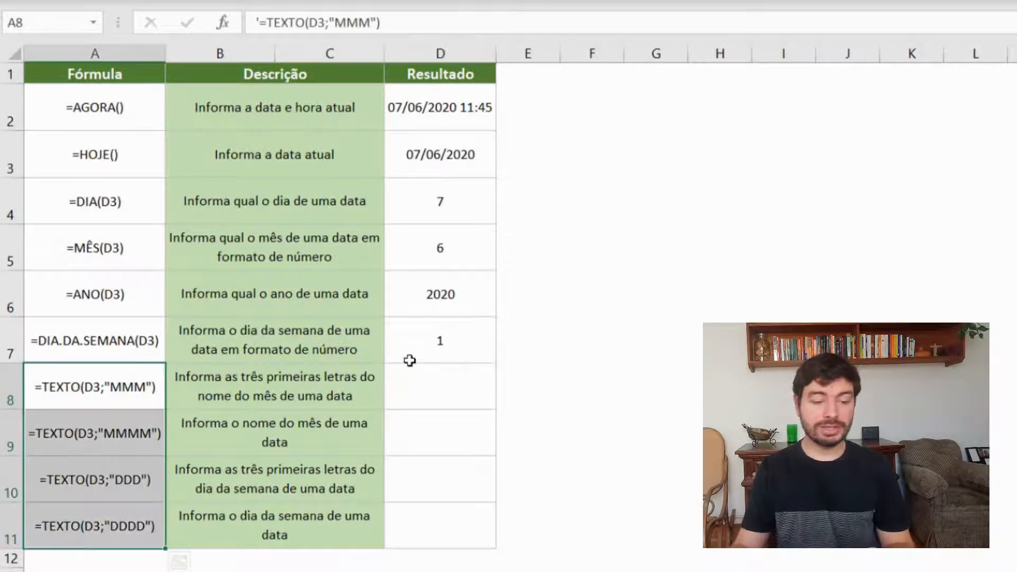
{"action": "left_click", "coordinate": [447, 399]}
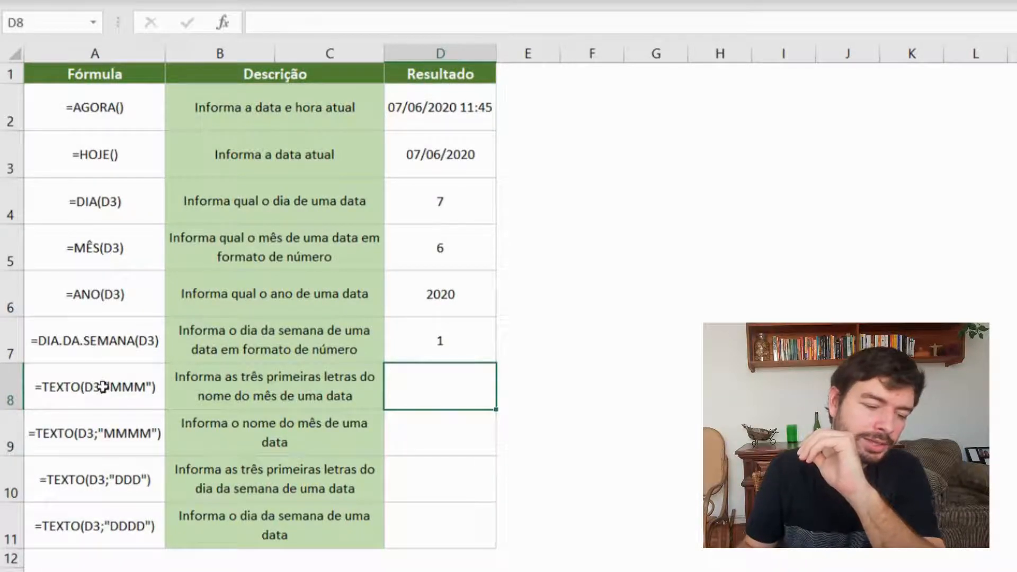
{"action": "left_click", "coordinate": [142, 386]}
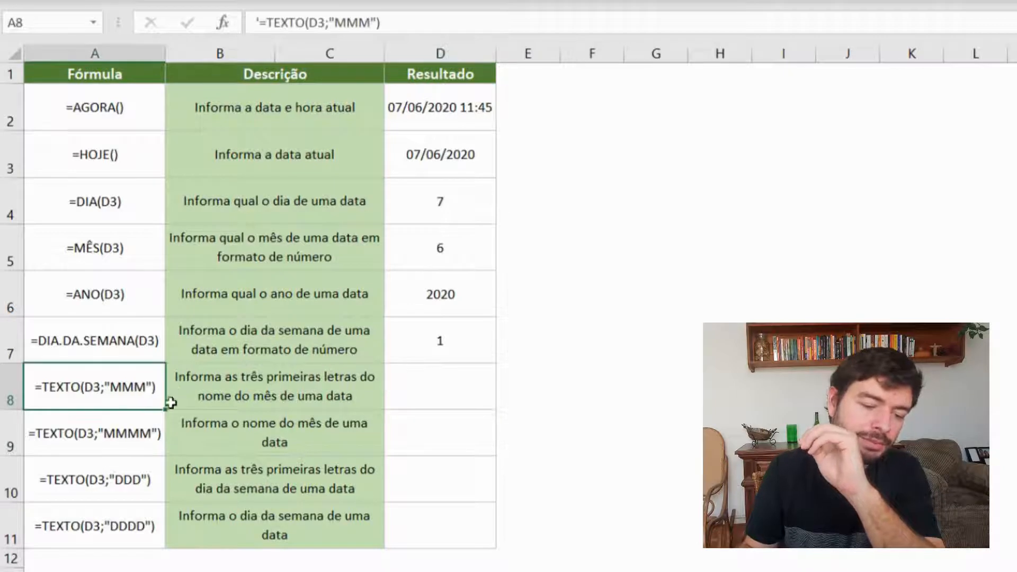
{"action": "left_click", "coordinate": [128, 432]}
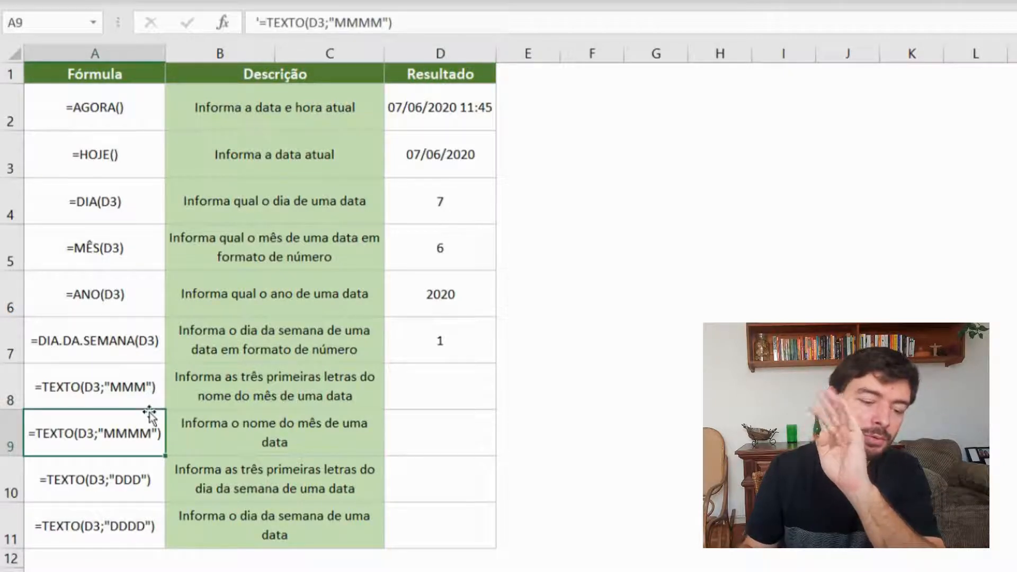
Enter =TEXTO(D3;"MMM") in cell D8 to return the abbreviated month name of the date in D3
{"action": "left_click", "coordinate": [409, 383]}
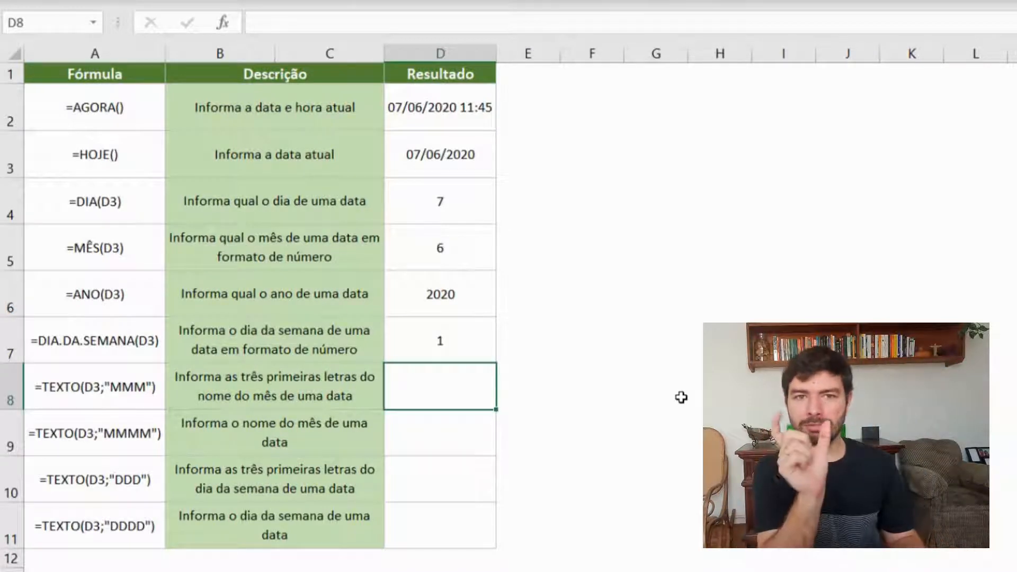
{"action": "type", "text": "=text"}
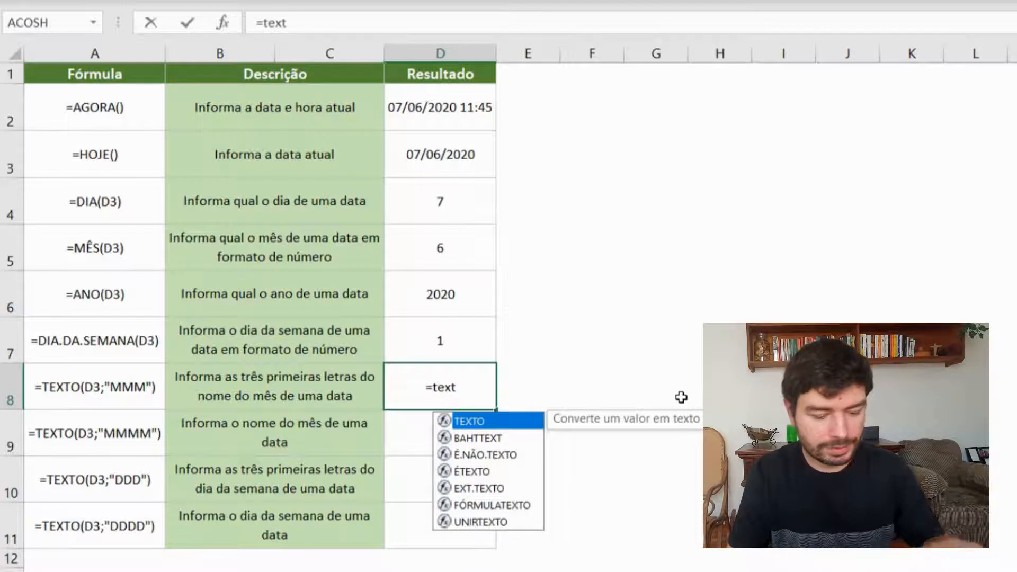
{"action": "key", "text": "Tab"}
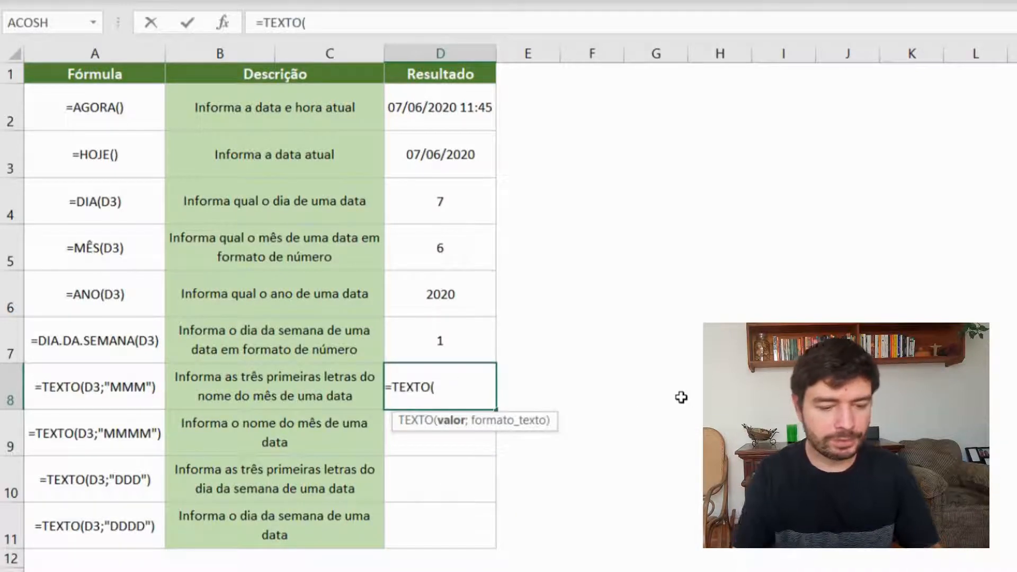
{"action": "left_click", "coordinate": [451, 158]}
{"action": "type", "text": ";"}
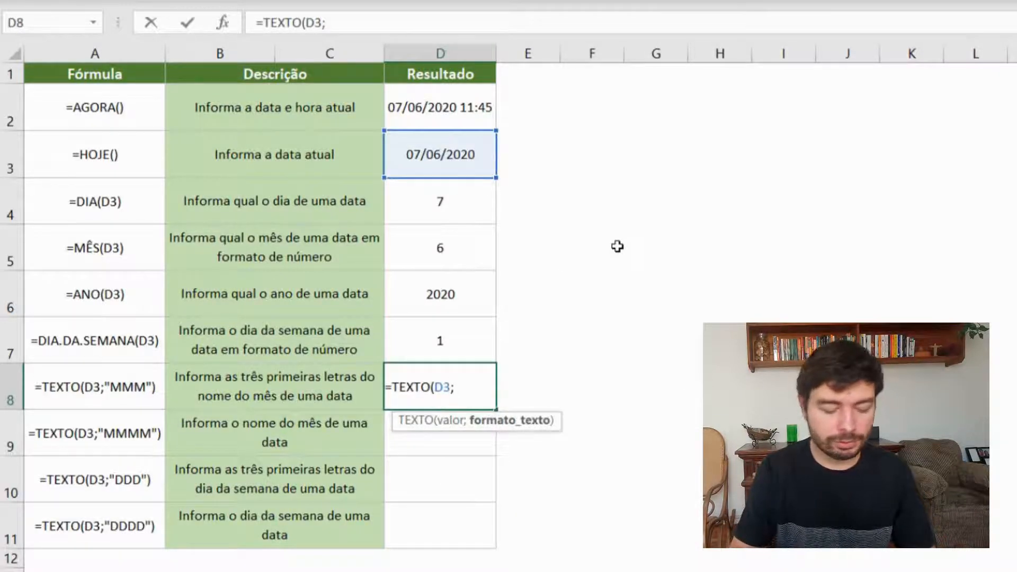
{"action": "type", "text": "\""}
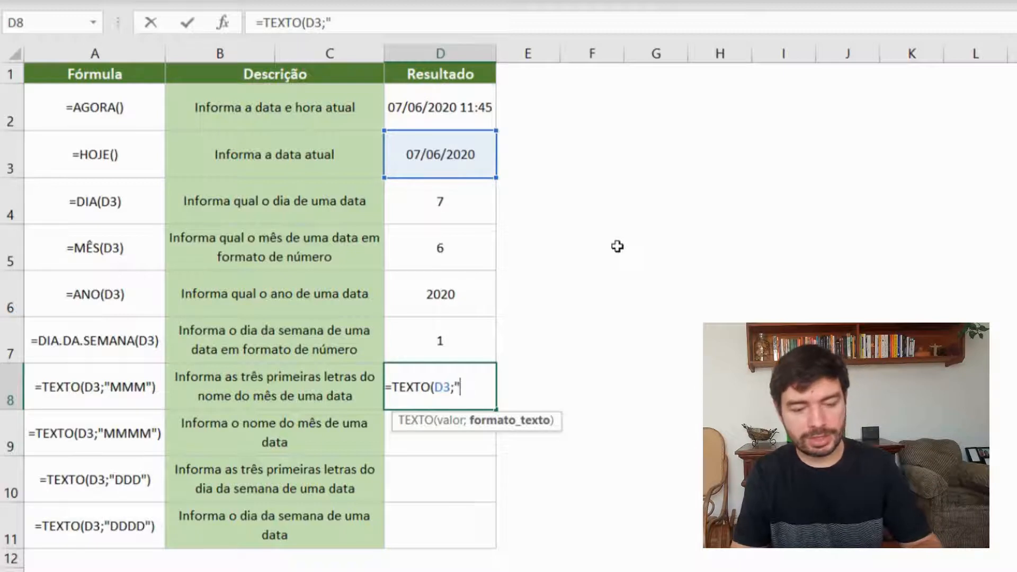
{"action": "type", "text": "MMM\""}
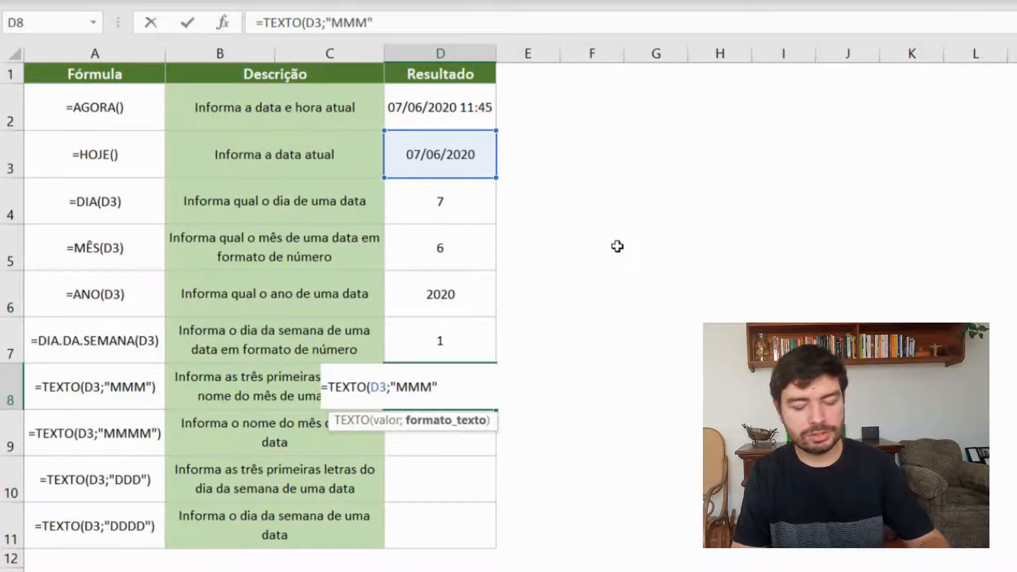
{"action": "type", "text": ")"}
{"action": "key", "text": "Return"}
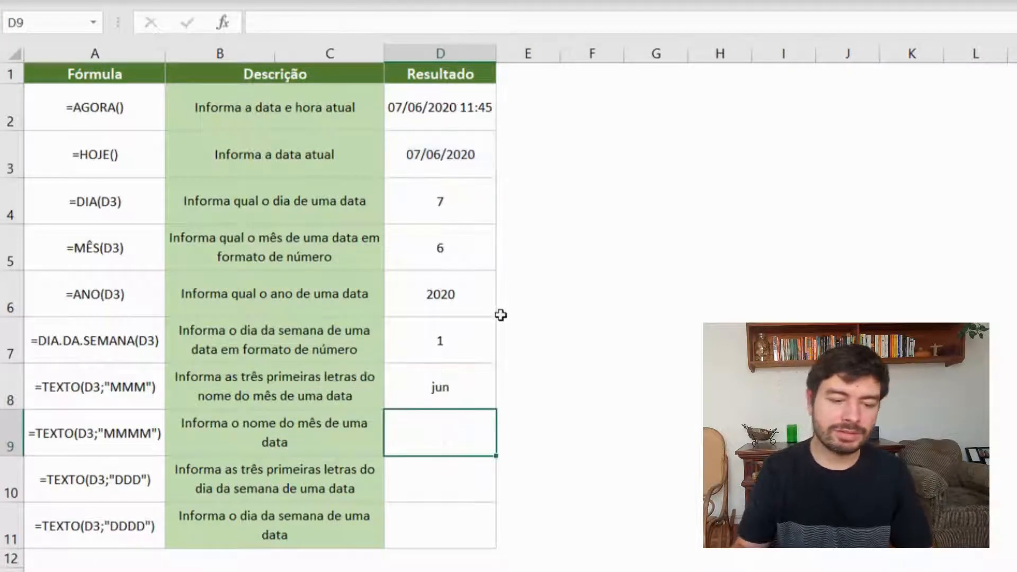
{"action": "left_click", "coordinate": [474, 393]}
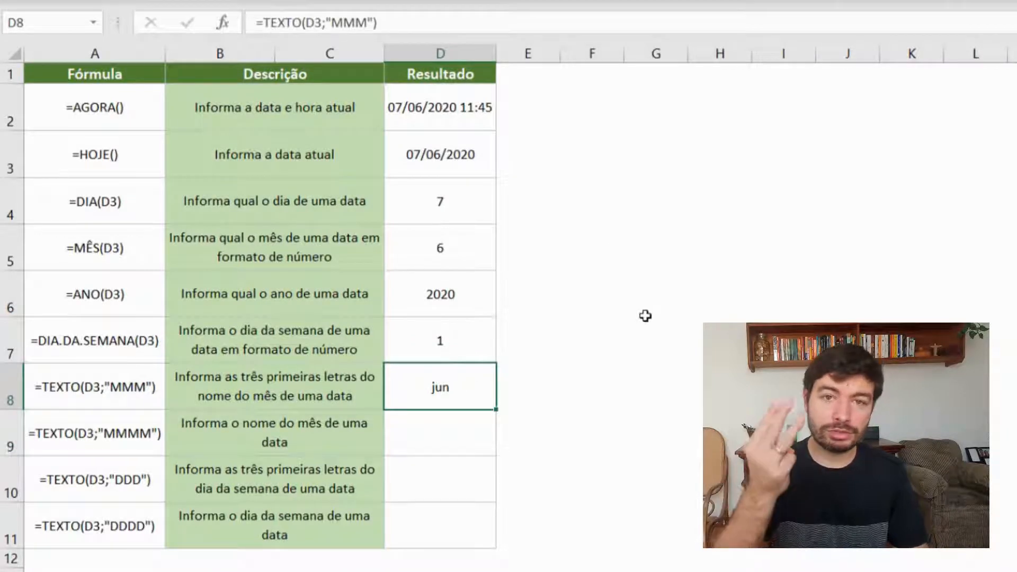
Enter =TEXTO(D3;"MMMM") in cell D9 to return the full month name of the date in D3
{"action": "left_click", "coordinate": [446, 420]}
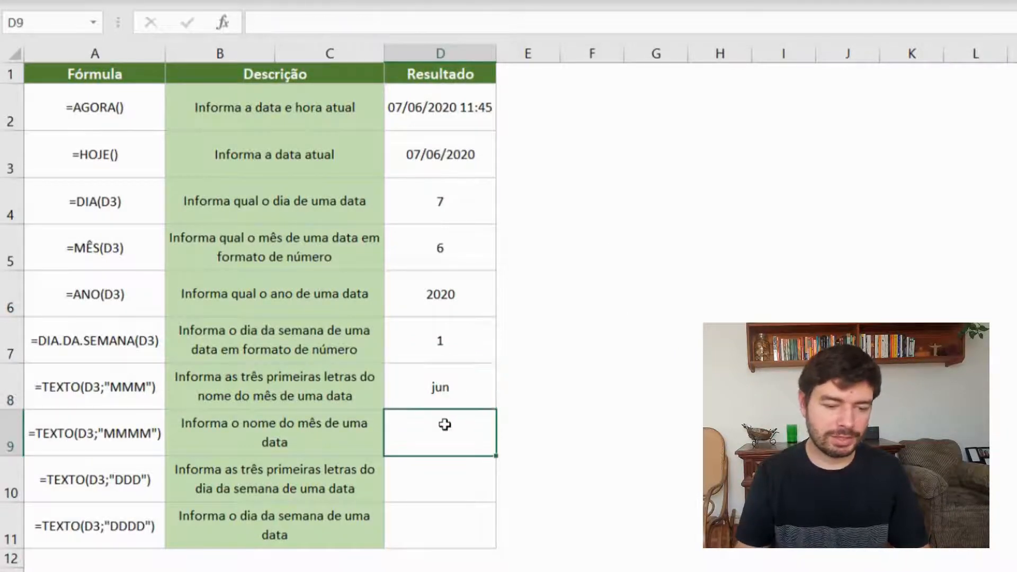
{"action": "type", "text": "="}
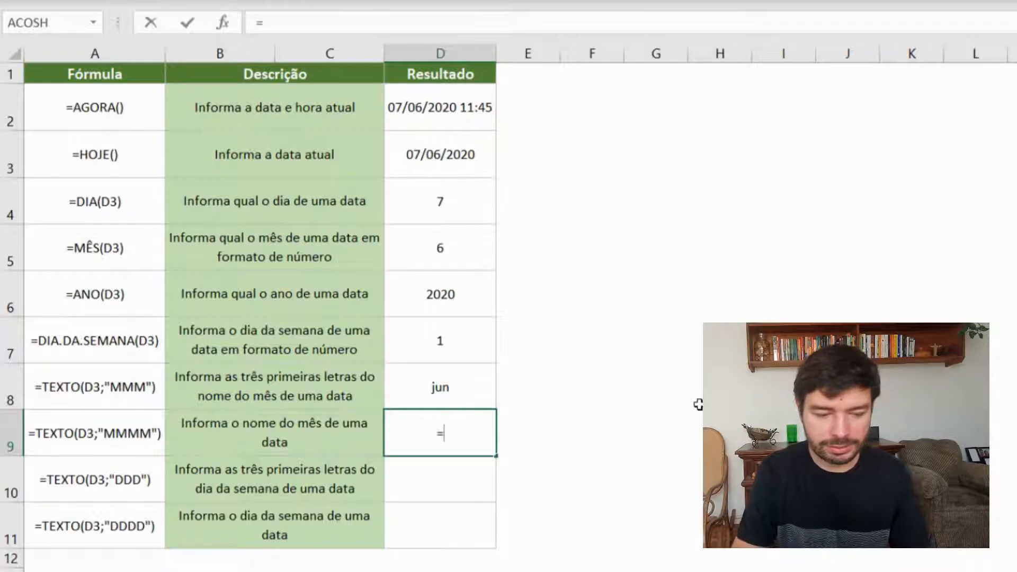
{"action": "type", "text": "text"}
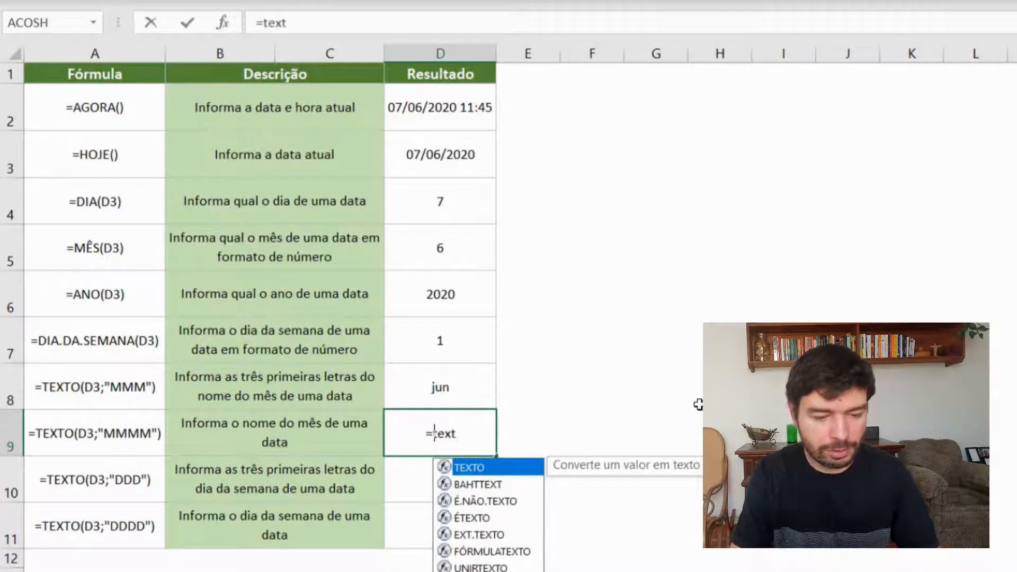
{"action": "key", "text": "Tab"}
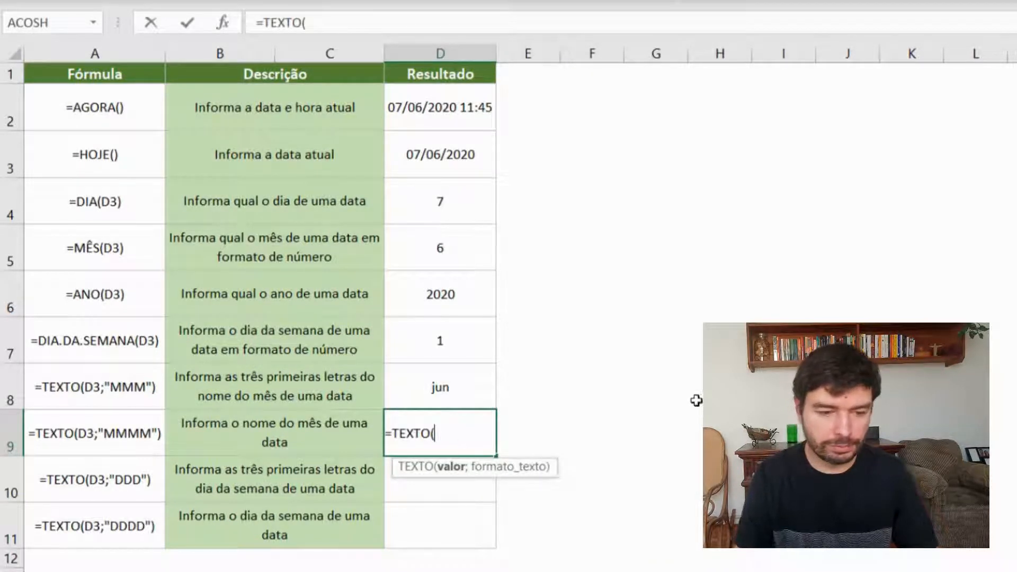
{"action": "left_click", "coordinate": [476, 148]}
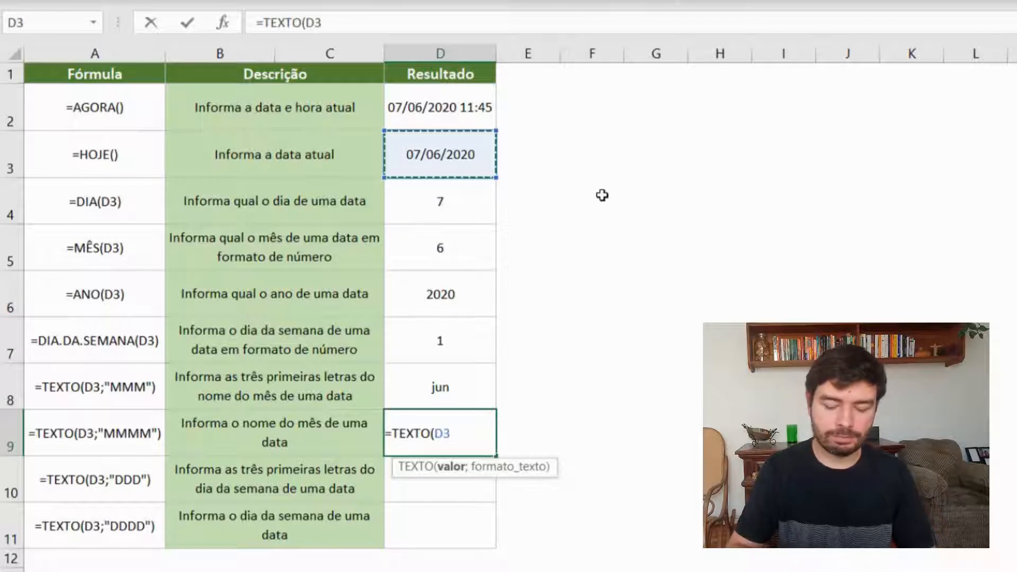
{"action": "type", "text": ";"}
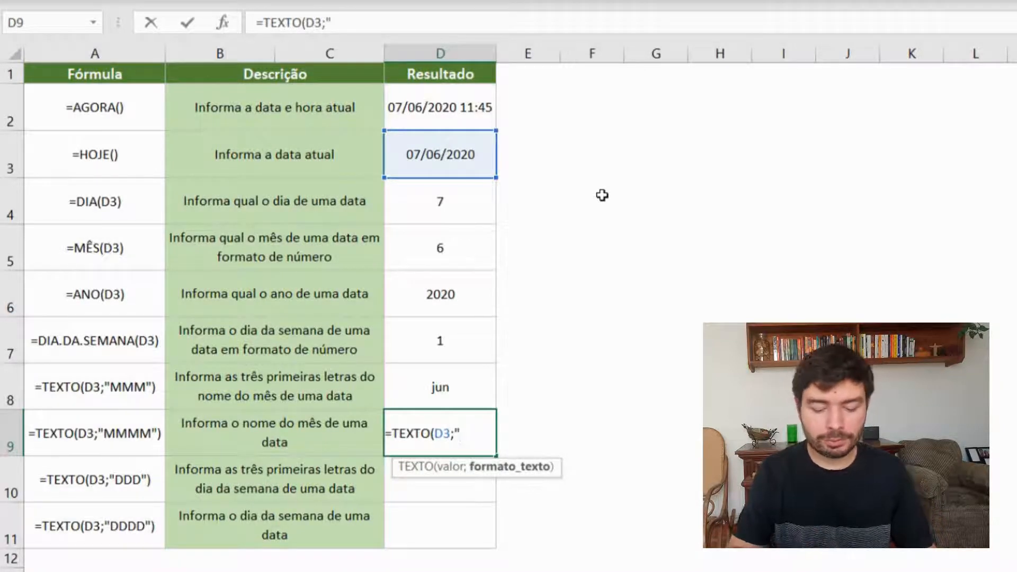
{"action": "type", "text": "\"MMM"}
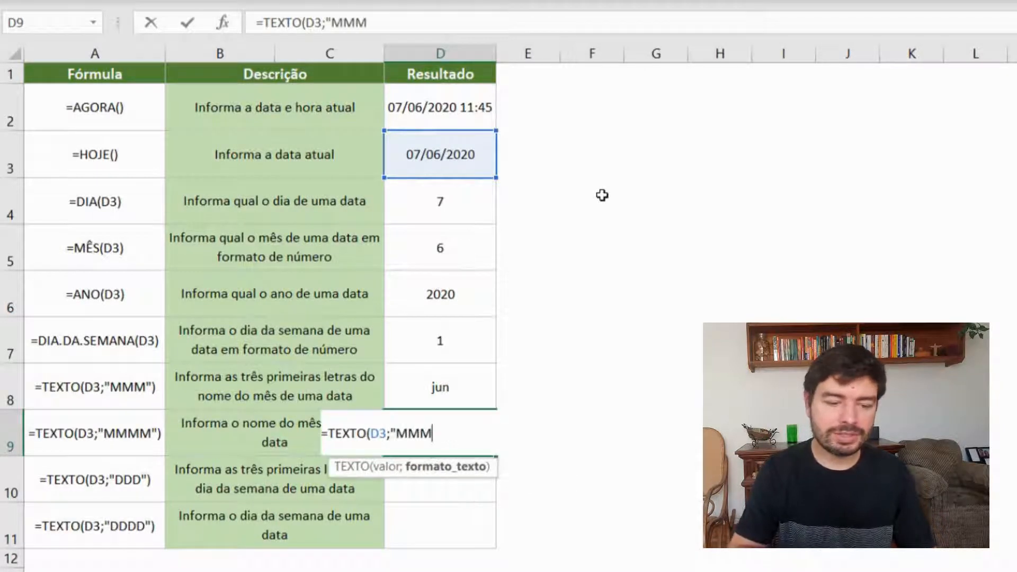
{"action": "type", "text": "M\")"}
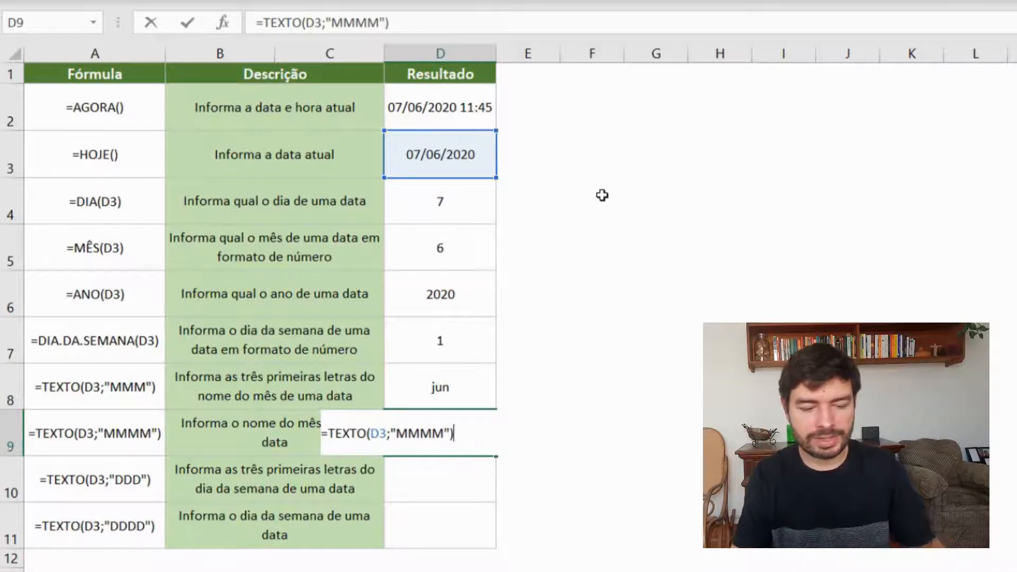
{"action": "key", "text": "Return"}
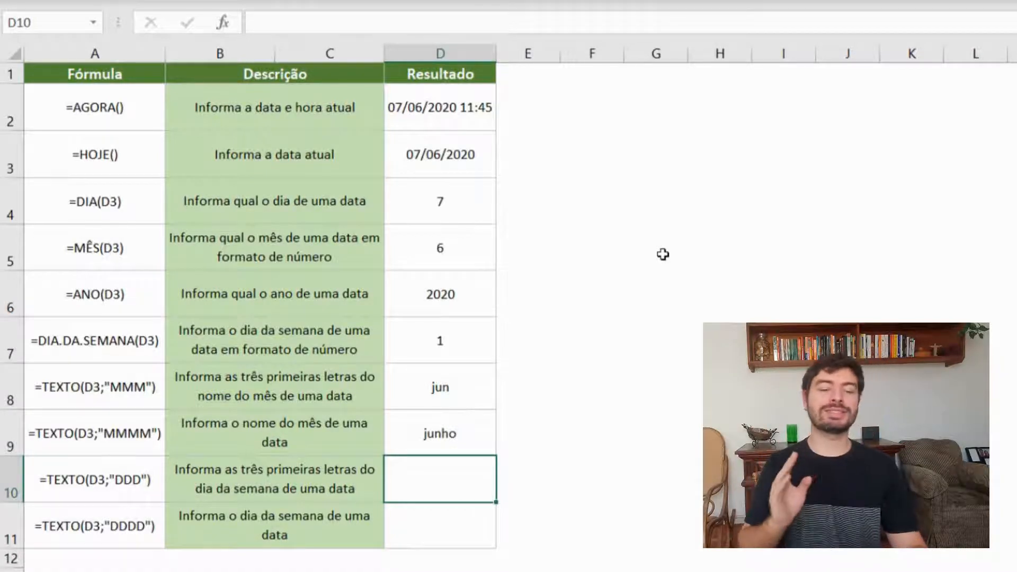
Enter =TEXTO(D3;"DDD") in cell D10 to return the abbreviated weekday name of the date in D3
{"action": "type", "text": "=text"}
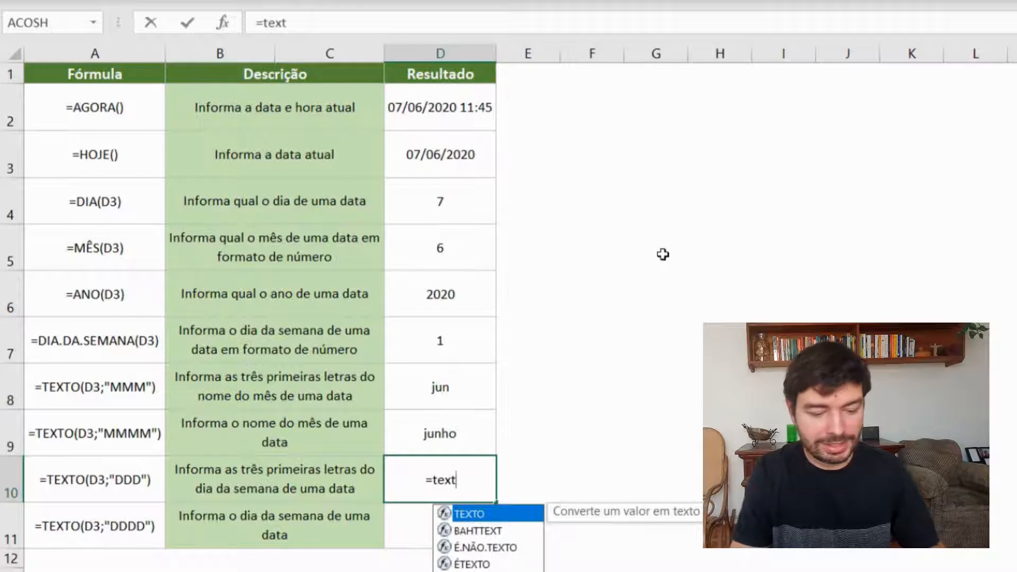
{"action": "key", "text": "Tab"}
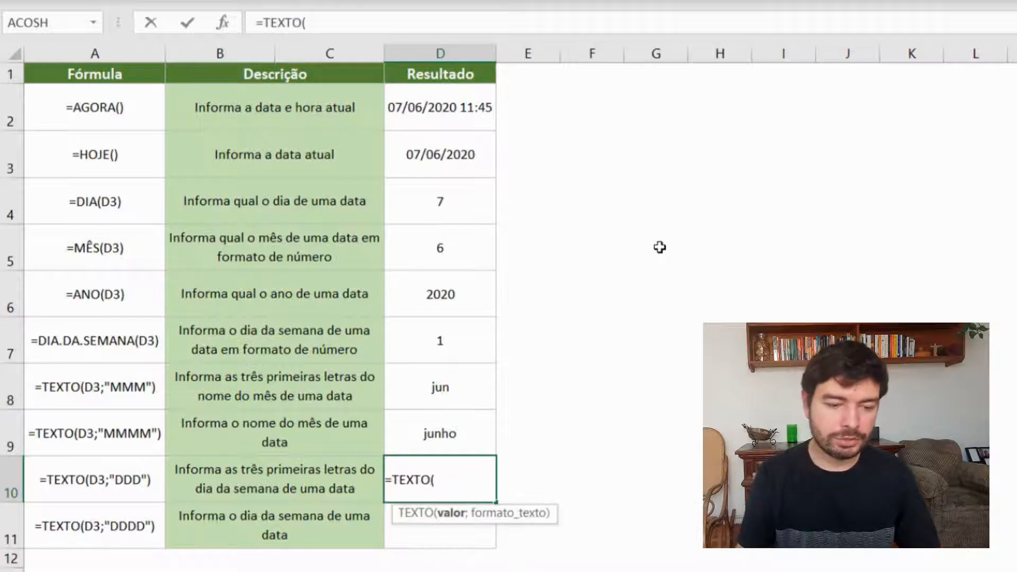
{"action": "left_click", "coordinate": [487, 153]}
{"action": "type", "text": ";"}
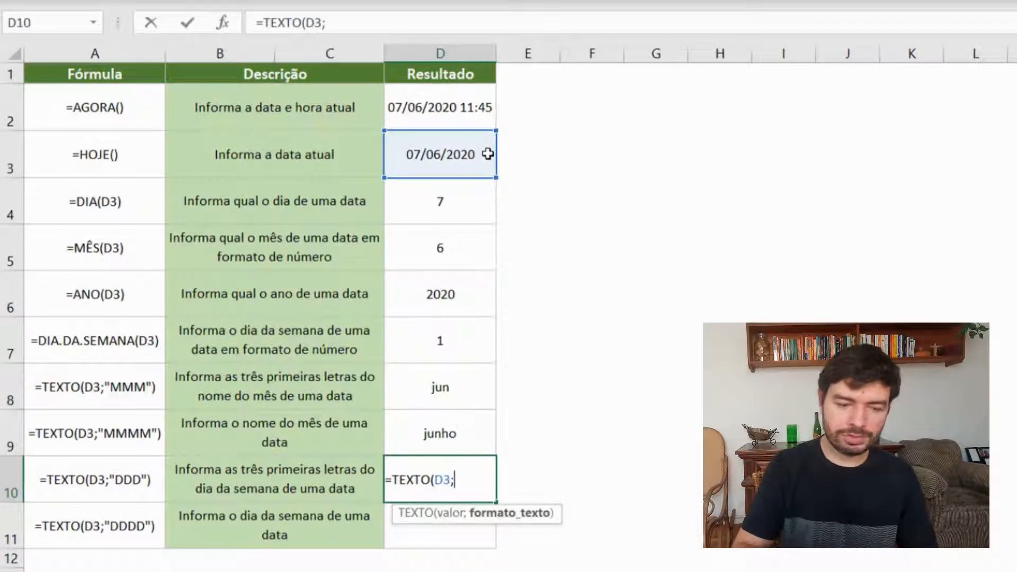
{"action": "type", "text": "\""}
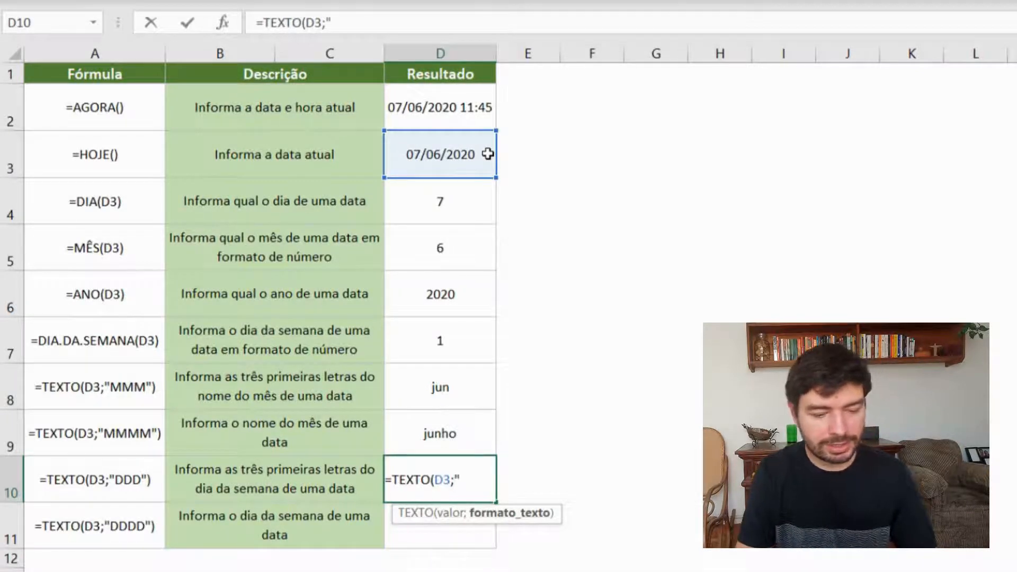
{"action": "type", "text": "DDD"}
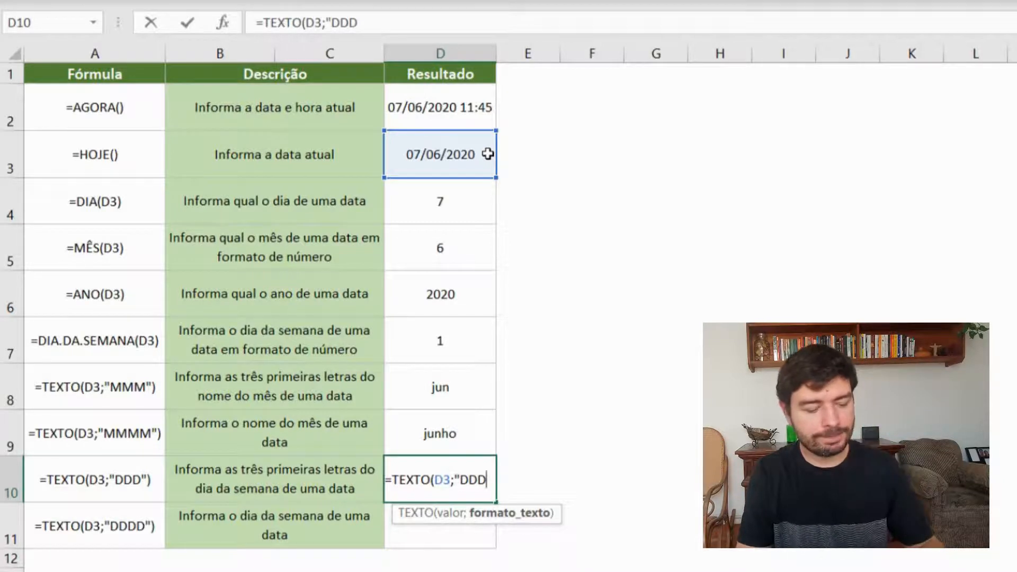
{"action": "type", "text": "\")"}
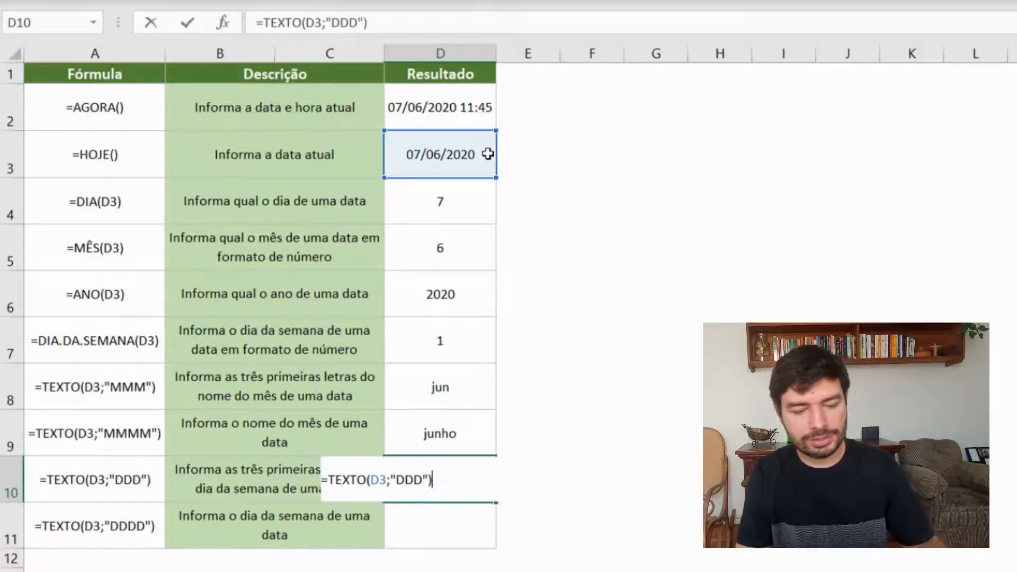
{"action": "key", "text": "Return"}
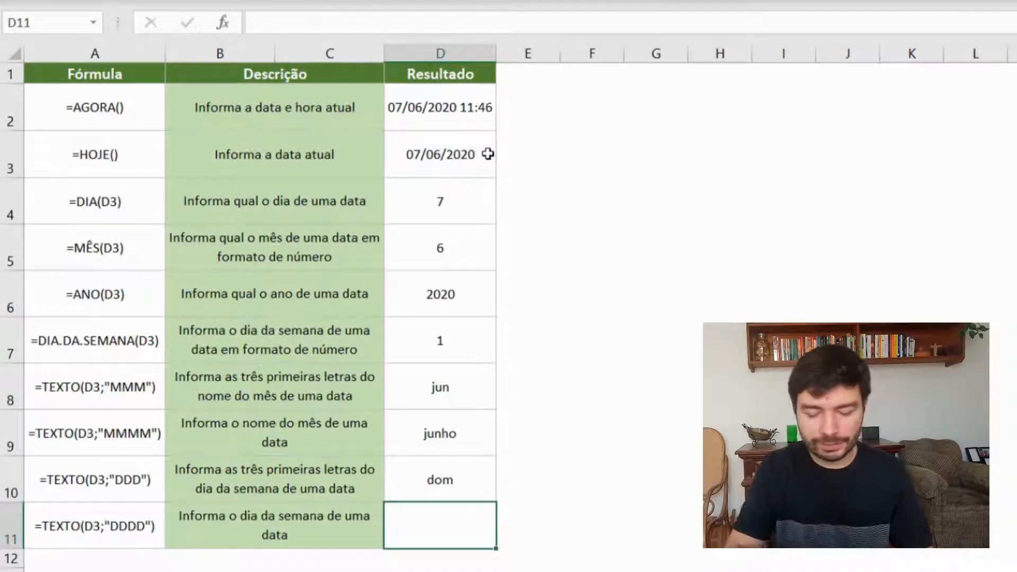
{"action": "type", "text": "=ttex"}
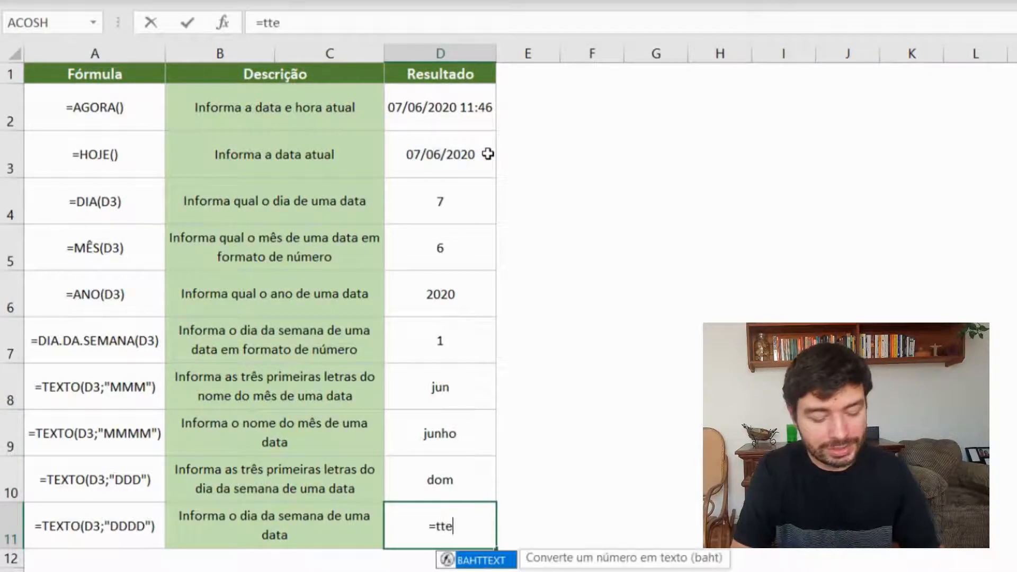
{"action": "key", "text": "Tab"}
{"action": "key", "text": "BackSpace"}
{"action": "key", "text": "BackSpace"}
{"action": "key", "text": "BackSpace"}
{"action": "key", "text": "BackSpace"}
{"action": "key", "text": "BackSpace"}
{"action": "key", "text": "BackSpace"}
{"action": "key", "text": "BackSpace"}
{"action": "key", "text": "BackSpace"}
{"action": "key", "text": "BackSpace"}
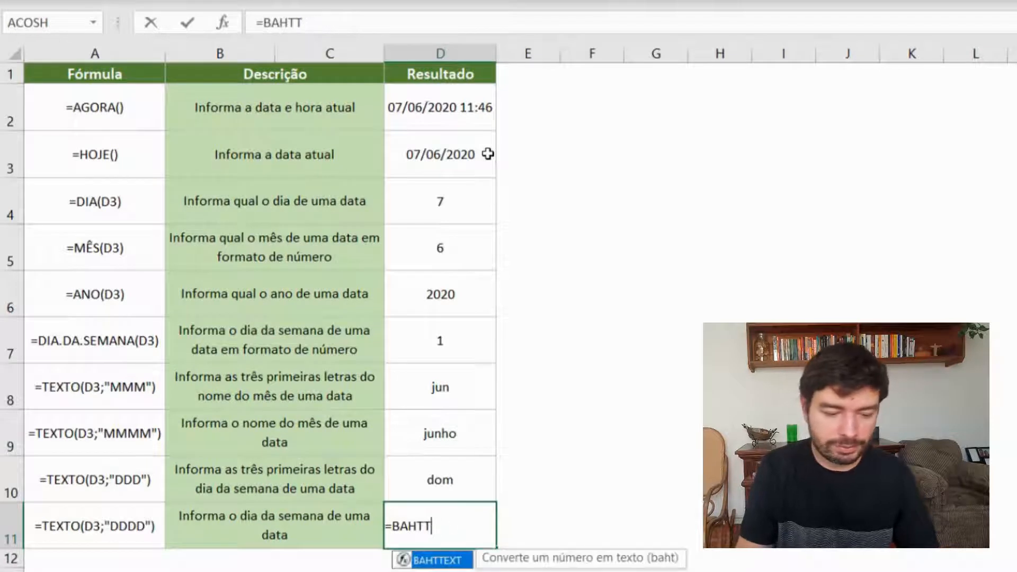
Enter =TEXTO(D3;"DDDD") in cell D11 to return the full weekday name of the date in D3
{"action": "type", "text": "tex"}
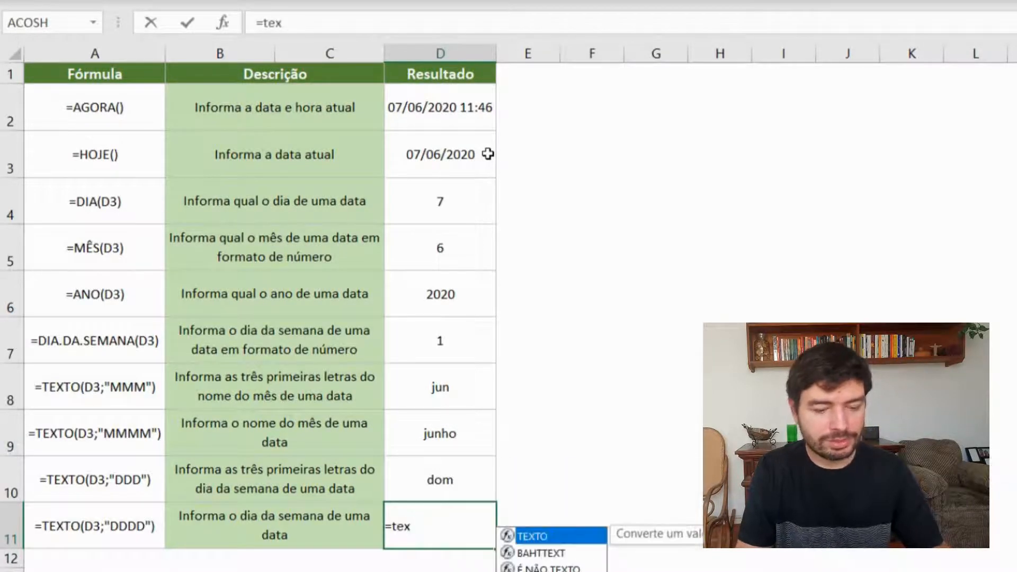
{"action": "key", "text": "Tab"}
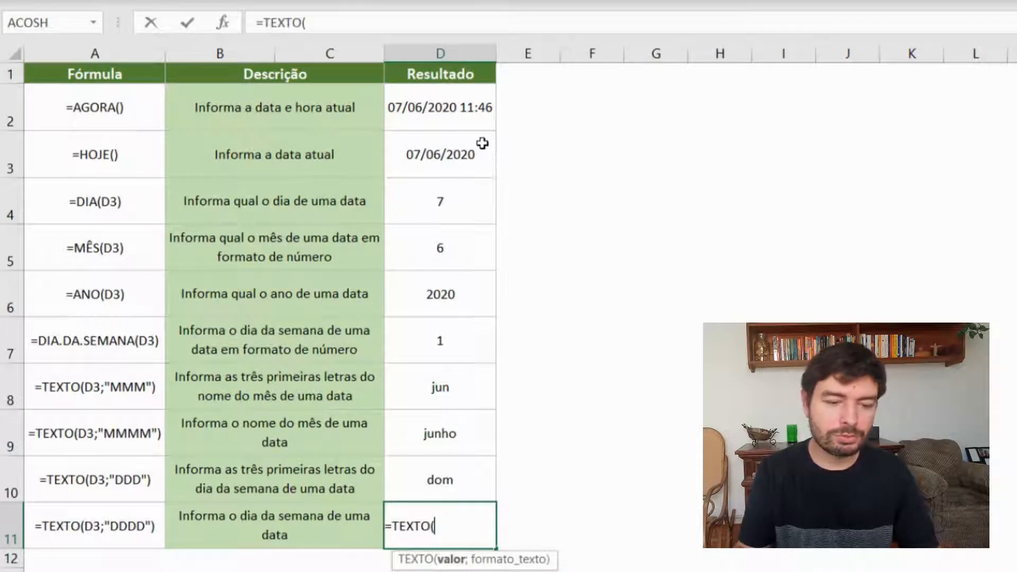
{"action": "left_click", "coordinate": [481, 142]}
{"action": "type", "text": ";"}
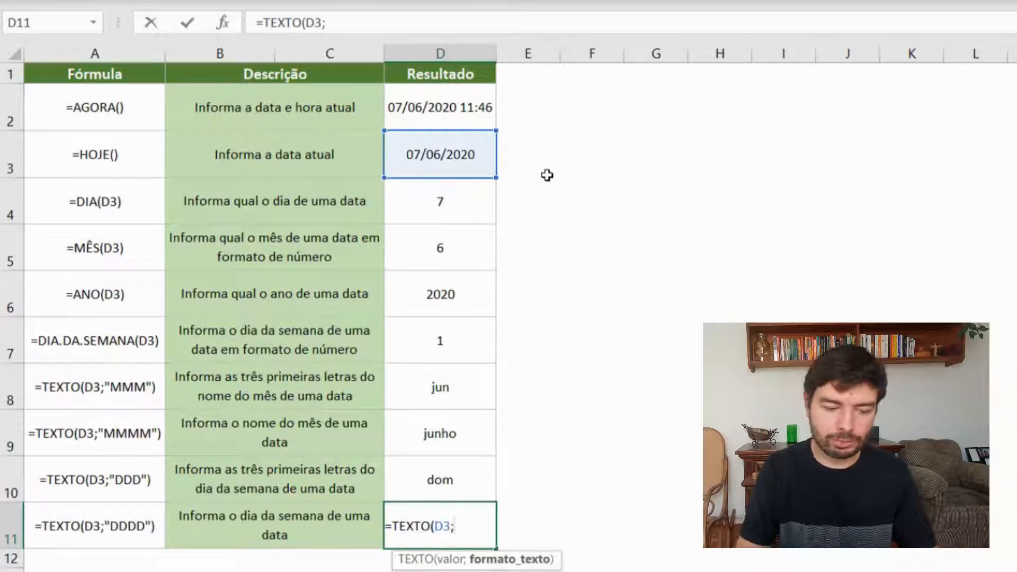
{"action": "type", "text": "\""}
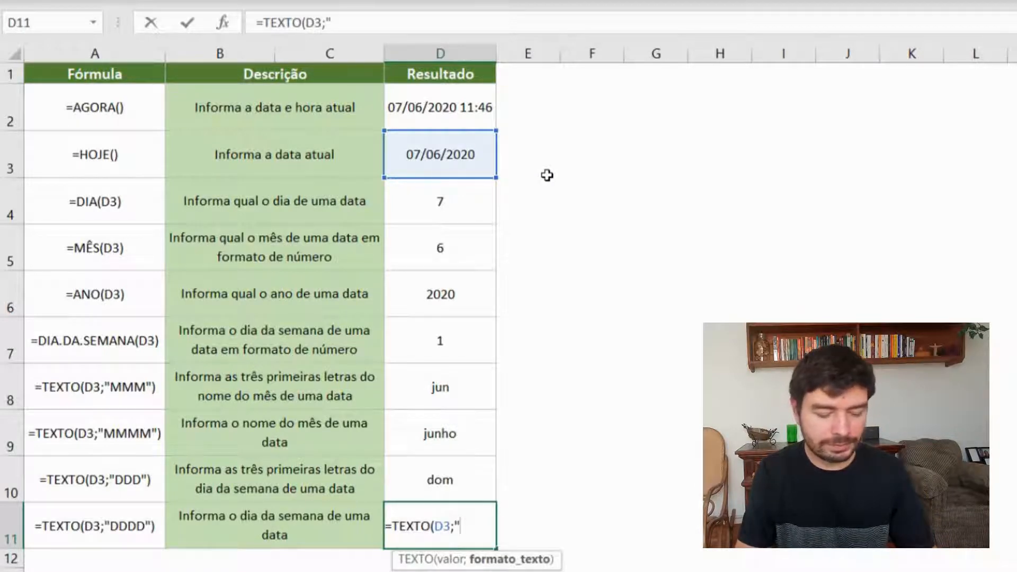
{"action": "type", "text": "DDDD"}
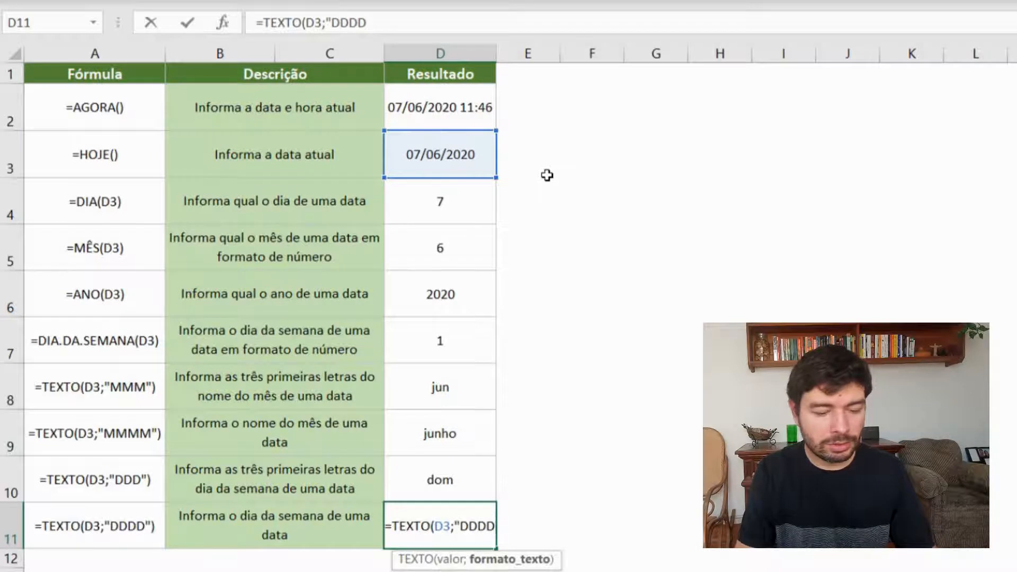
{"action": "type", "text": "\""}
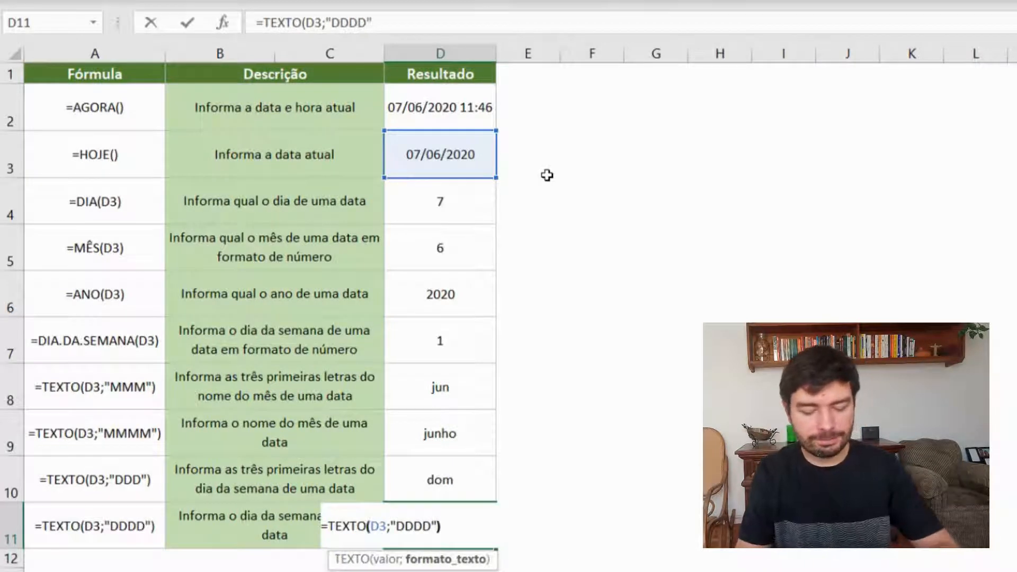
{"action": "type", "text": ")"}
{"action": "key", "text": "Return"}
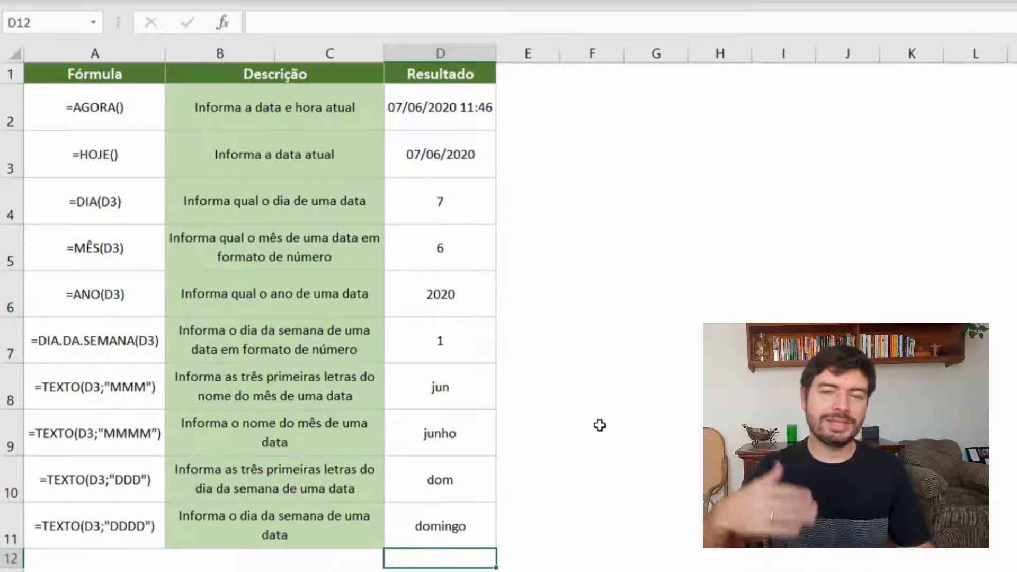
{"action": "left_click", "coordinate": [443, 525]}
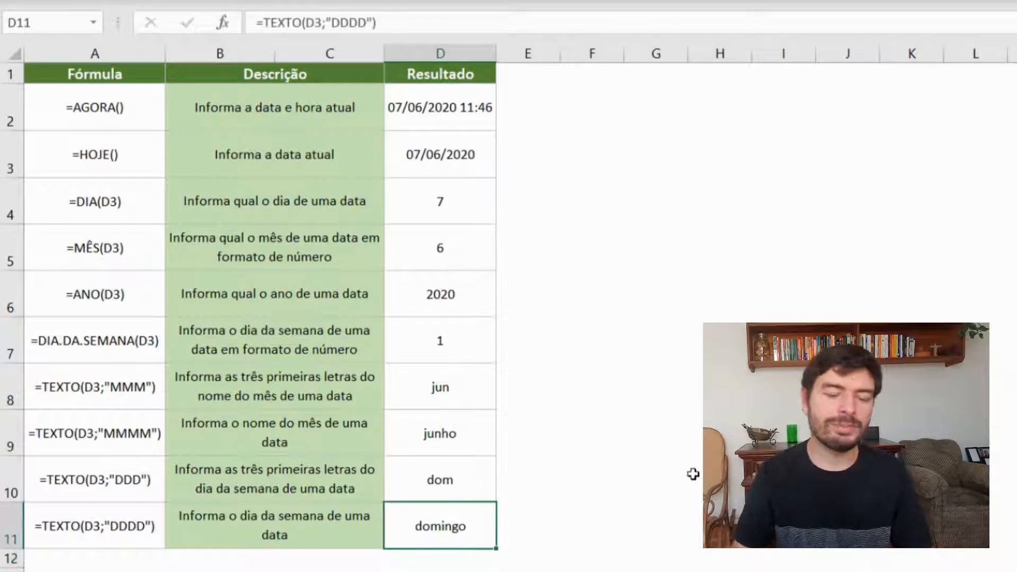
Switch to the Funções 2 sheet and review the DIAS example and the input dates in D2:E5
{"action": "left_click", "coordinate": [699, 401]}
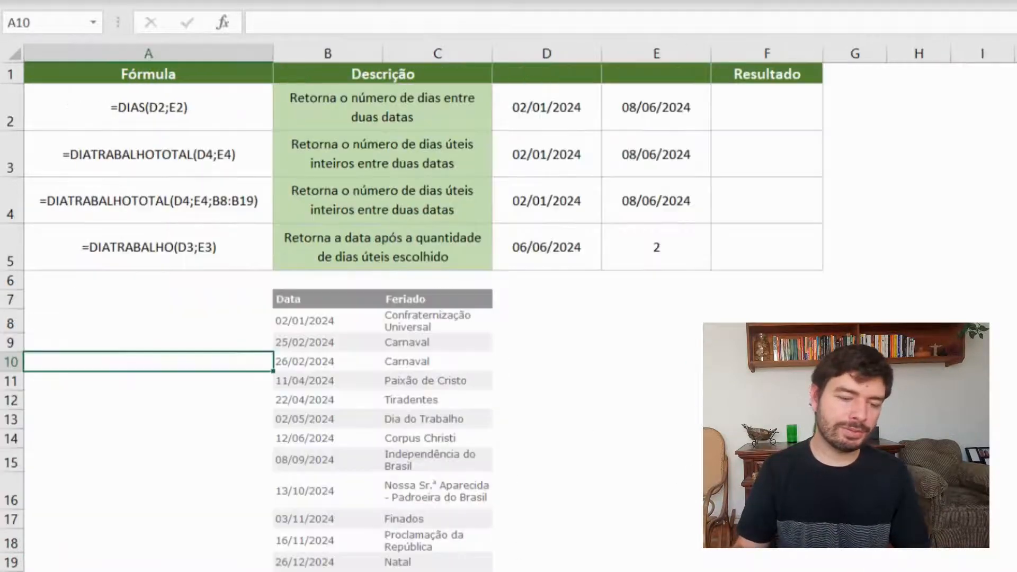
{"action": "left_click", "coordinate": [634, 360]}
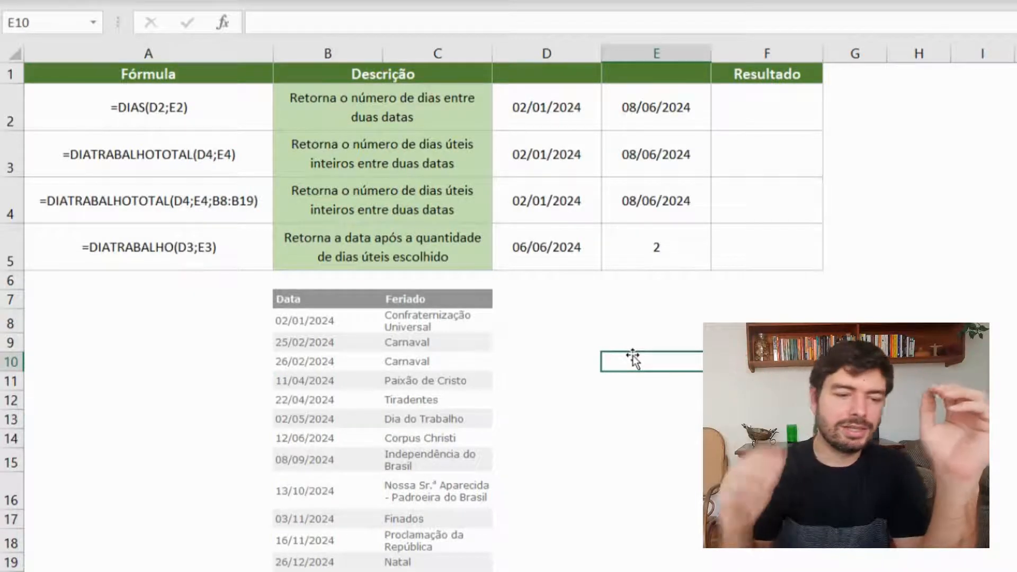
{"action": "left_click", "coordinate": [203, 109]}
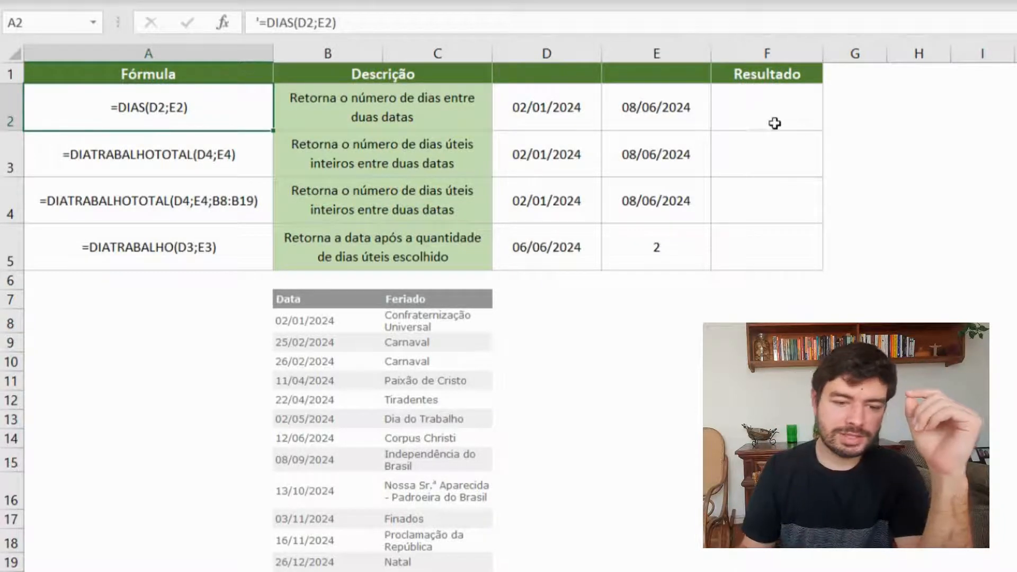
{"action": "left_click", "coordinate": [763, 101]}
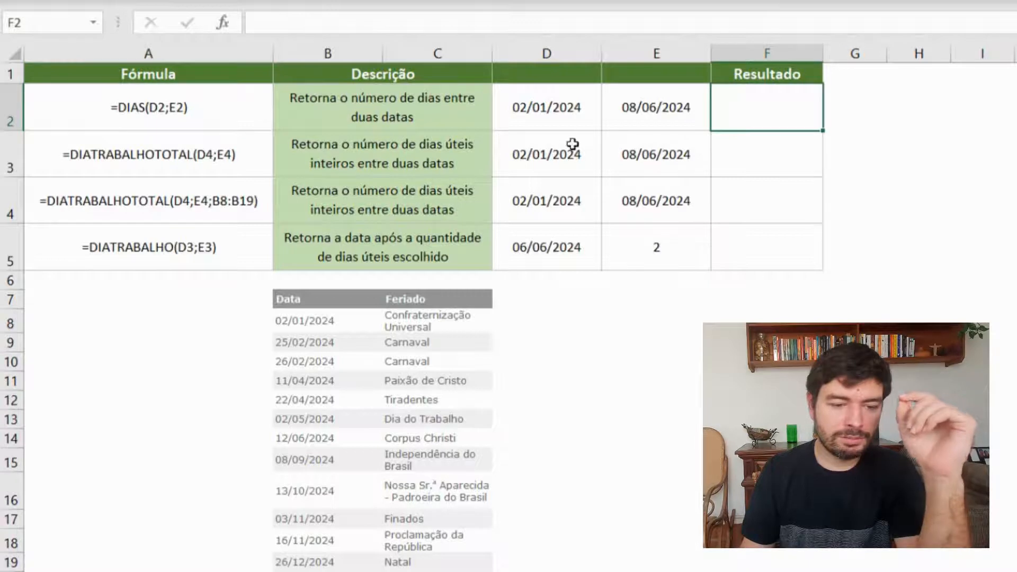
{"action": "left_click", "coordinate": [554, 109]}
{"action": "left_click_drag", "start_coordinate": [553, 109], "coordinate": [661, 252]}
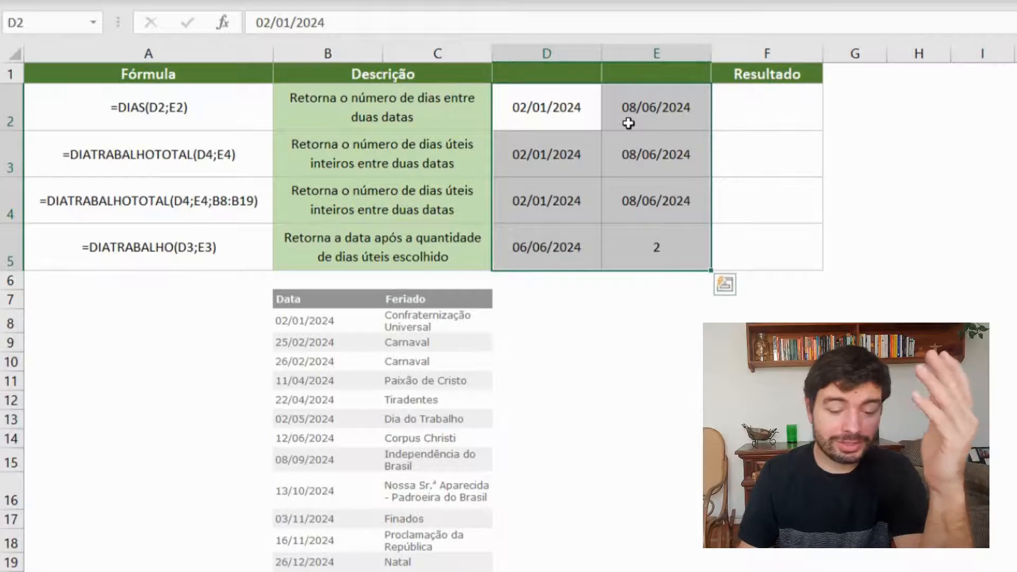
{"action": "left_click", "coordinate": [538, 111]}
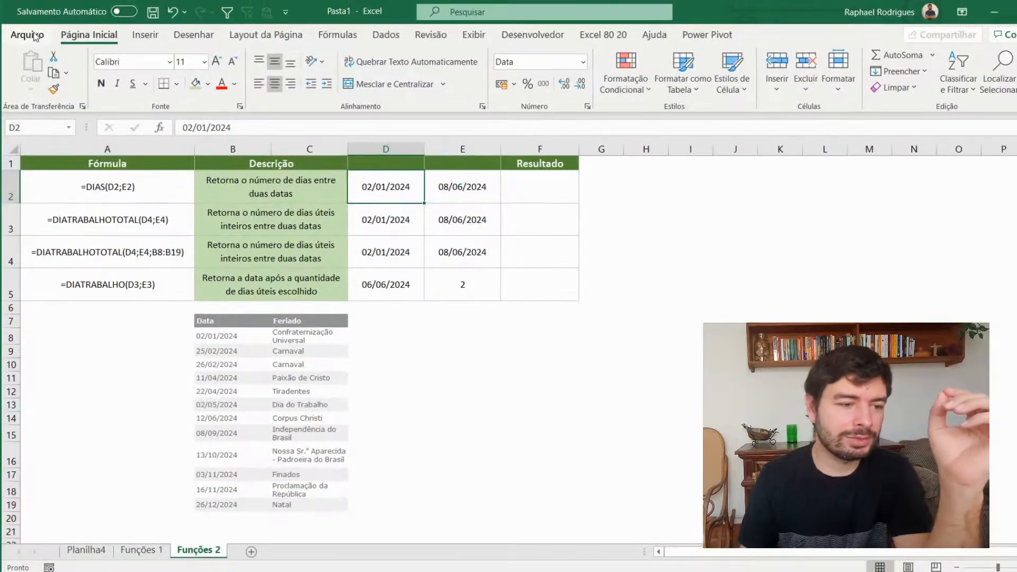
Turn off the 1904 date system (Usar sistema de data 1904) for this workbook in the advanced Excel options
{"action": "left_click", "coordinate": [34, 36]}
{"action": "key", "text": "Escape"}
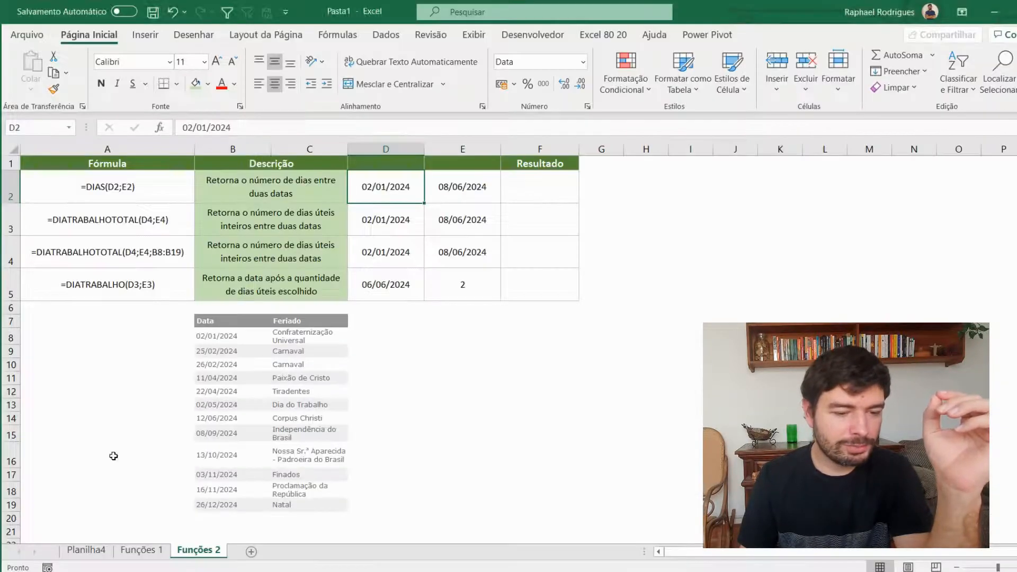
{"action": "left_click", "coordinate": [241, 218]}
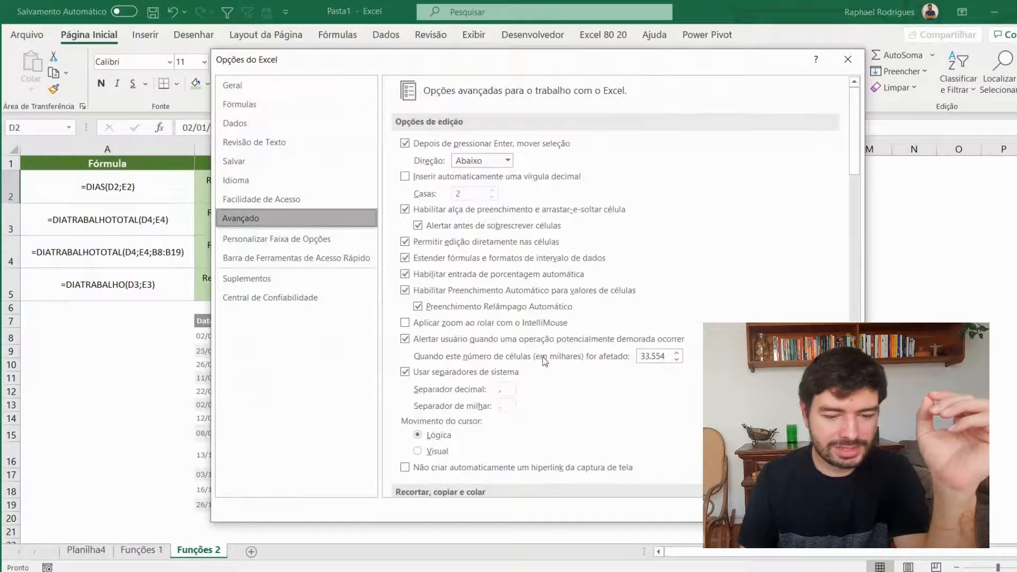
{"action": "scroll", "coordinate": [543, 358], "scroll_direction": "down", "scroll_amount": 15}
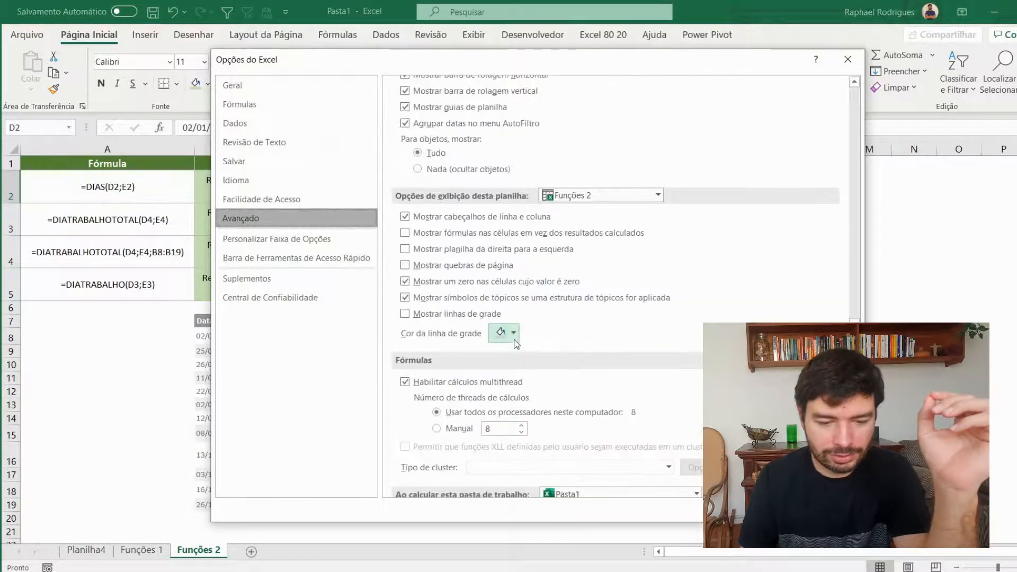
{"action": "scroll", "coordinate": [514, 343], "scroll_direction": "down", "scroll_amount": 5}
{"action": "left_click", "coordinate": [494, 314]}
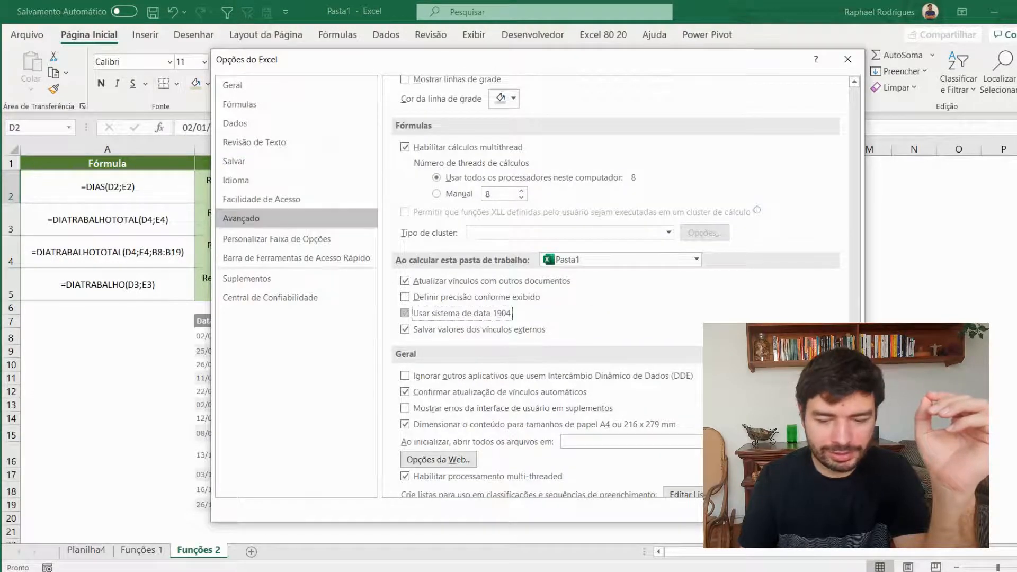
{"action": "key", "text": "Return"}
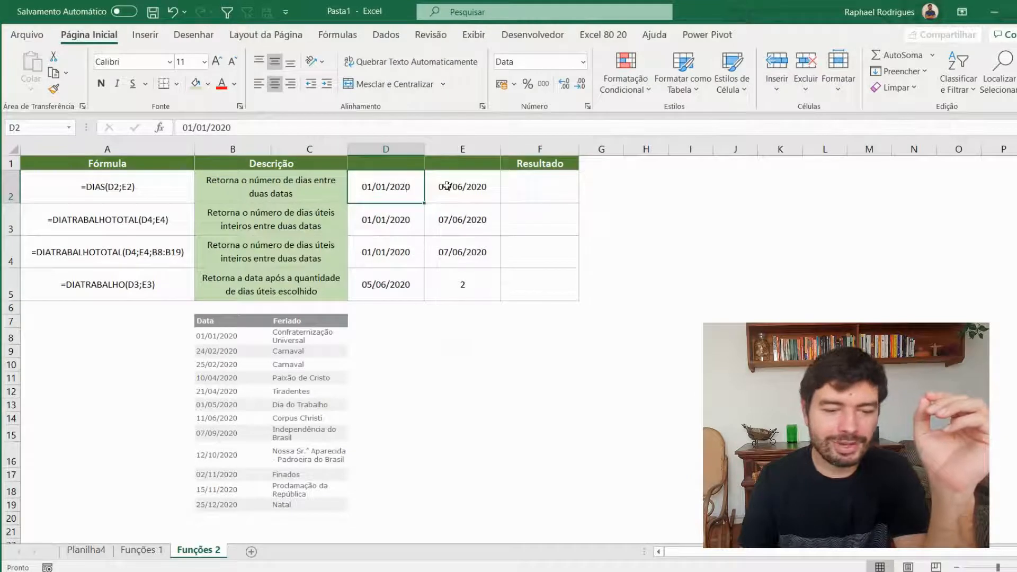
{"action": "left_click", "coordinate": [474, 192]}
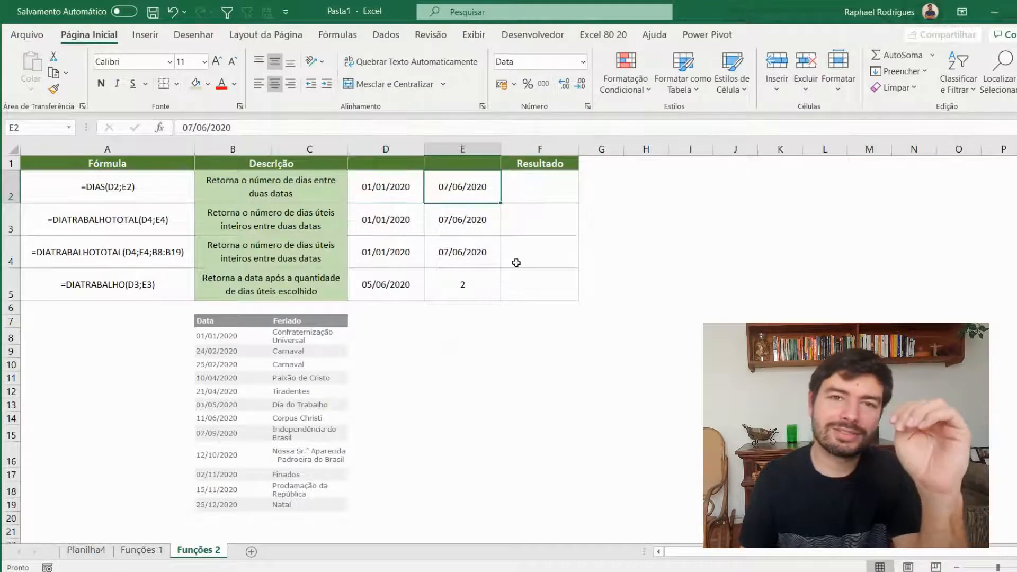
Check the hour balance in E11 on the Planilha4 sheet, and return to the Funções 2 sheet
{"action": "left_click", "coordinate": [550, 176]}
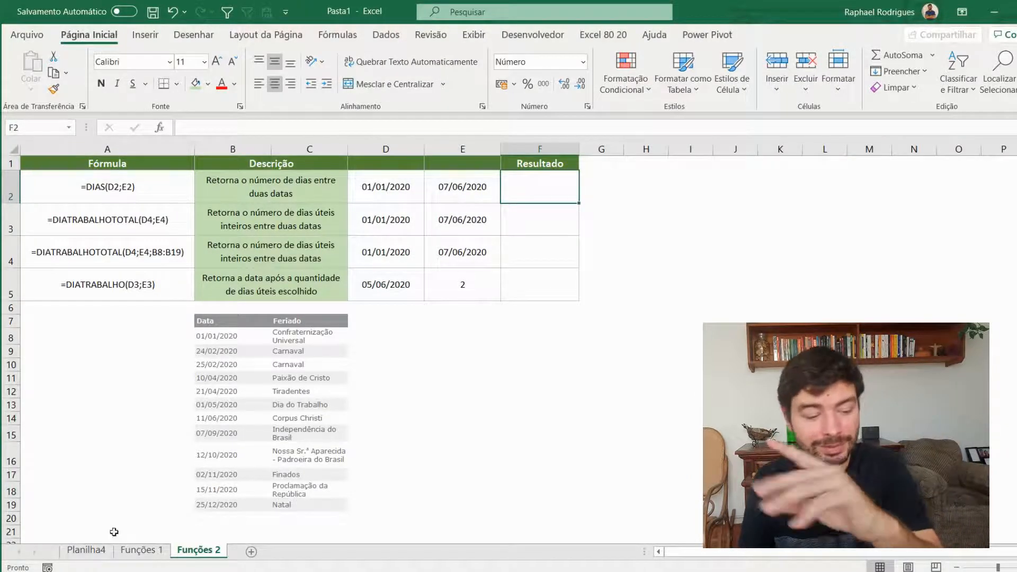
{"action": "left_click", "coordinate": [86, 550]}
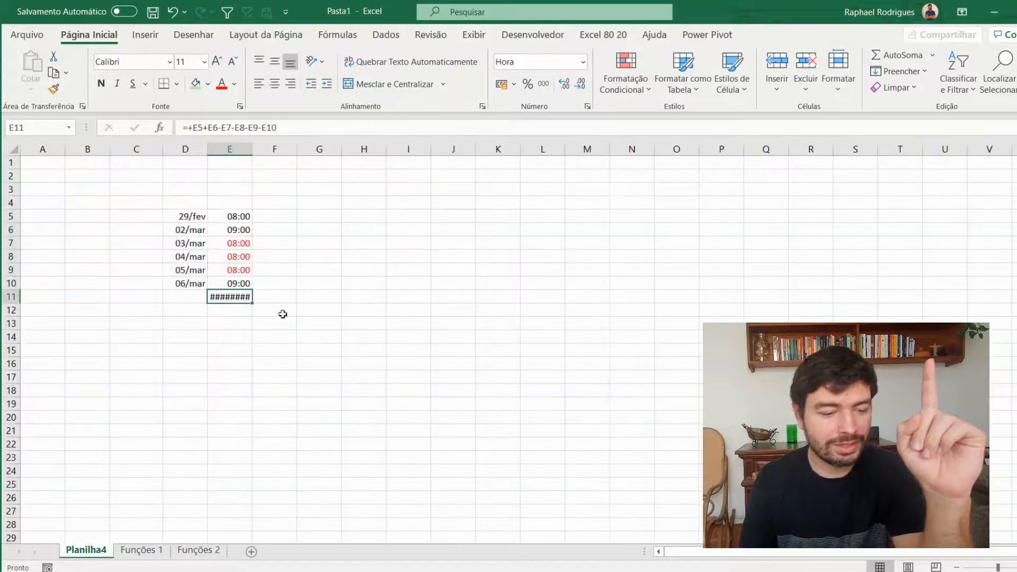
{"action": "left_click", "coordinate": [199, 550]}
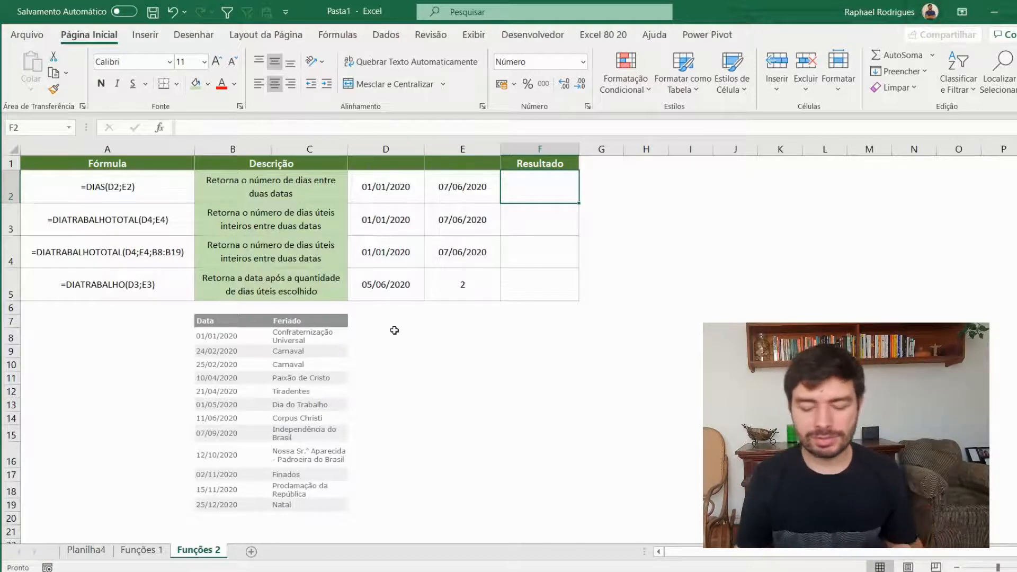
Enter =DIAS(E2;D2) in cell F2 to return the number of days between the two dates
{"action": "type", "text": "=dias"}
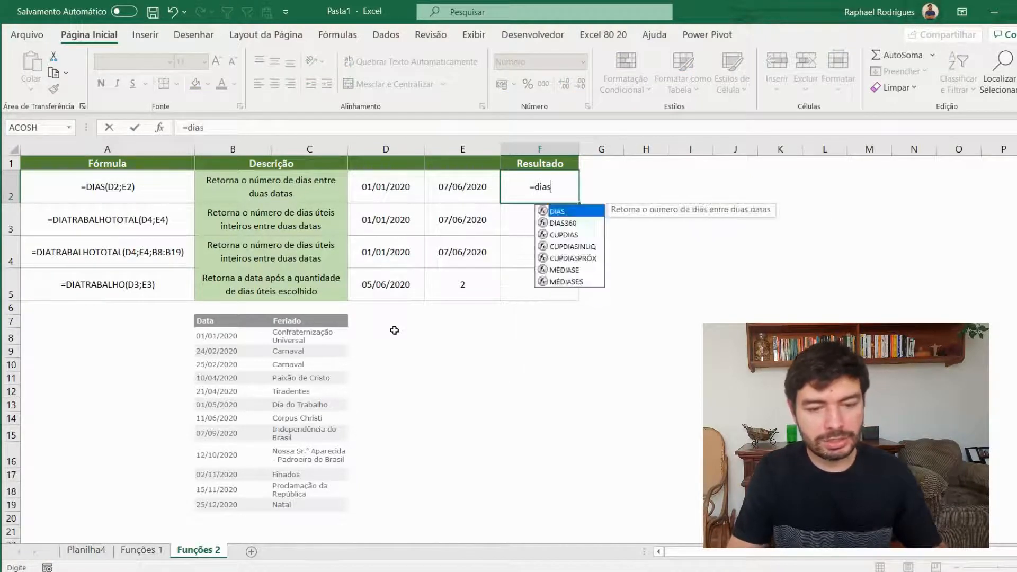
{"action": "key", "text": "Tab"}
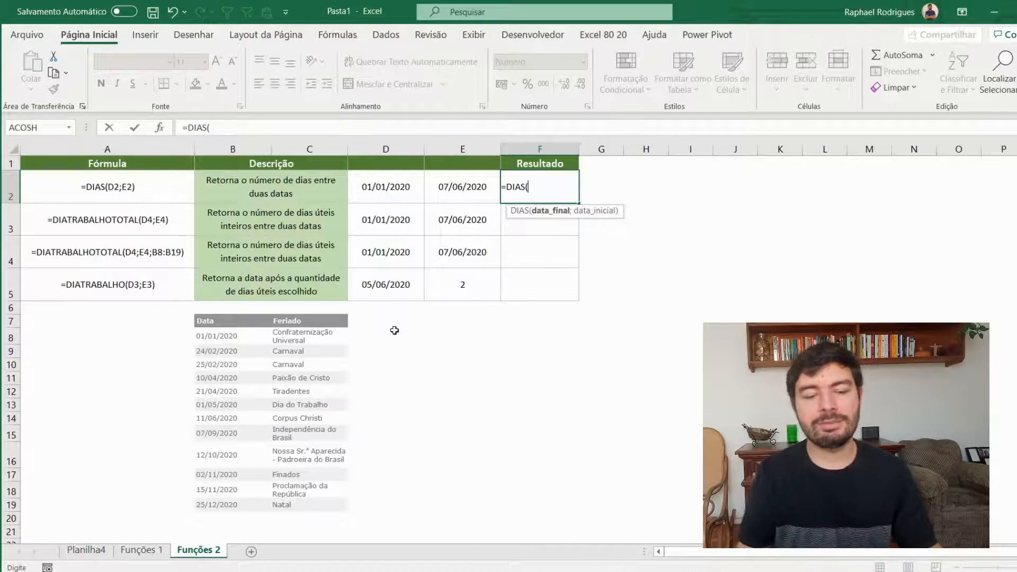
{"action": "left_click", "coordinate": [470, 200]}
{"action": "type", "text": ";"}
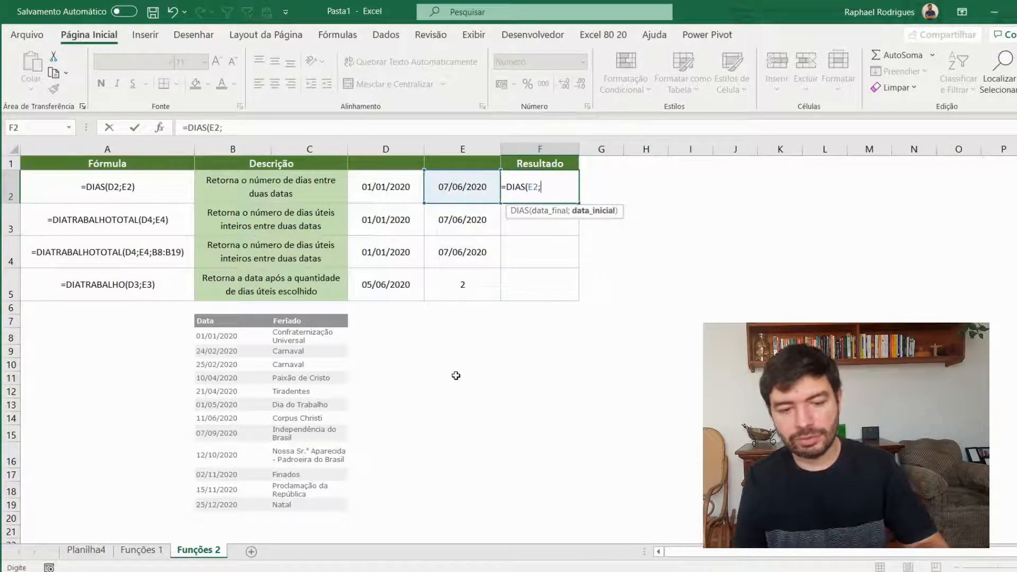
{"action": "left_click", "coordinate": [378, 186]}
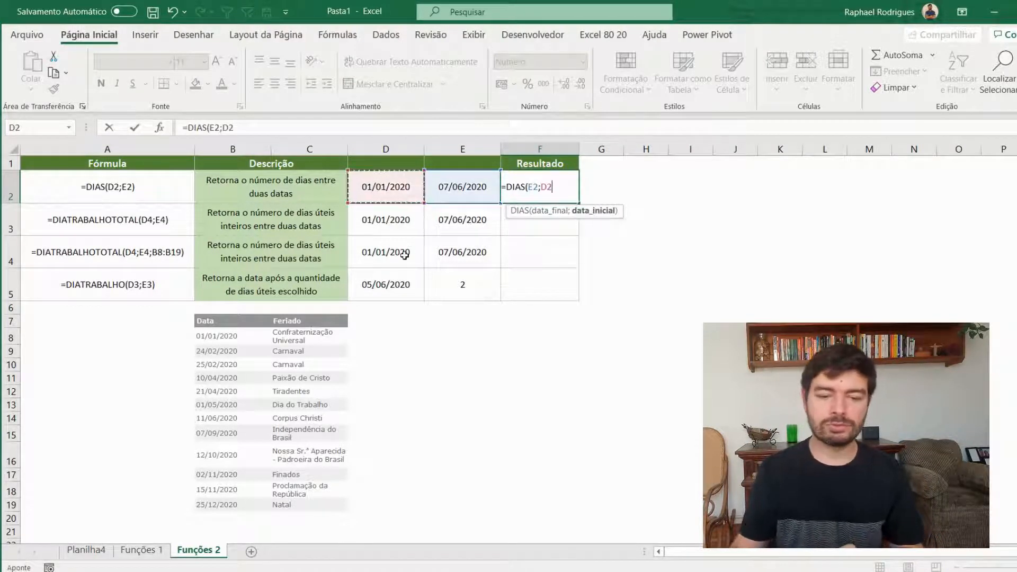
{"action": "key", "text": "Return"}
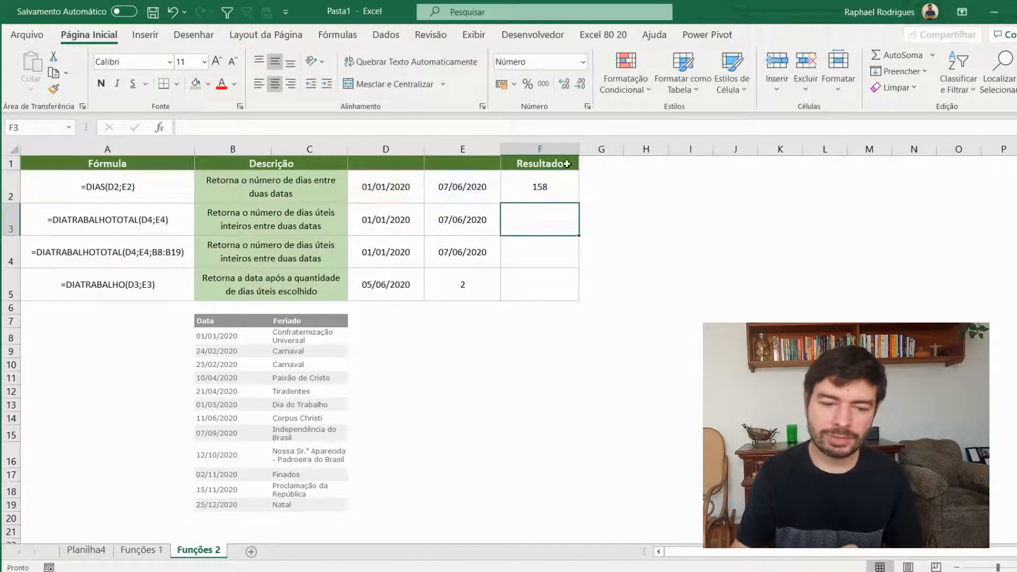
{"action": "left_click", "coordinate": [551, 186]}
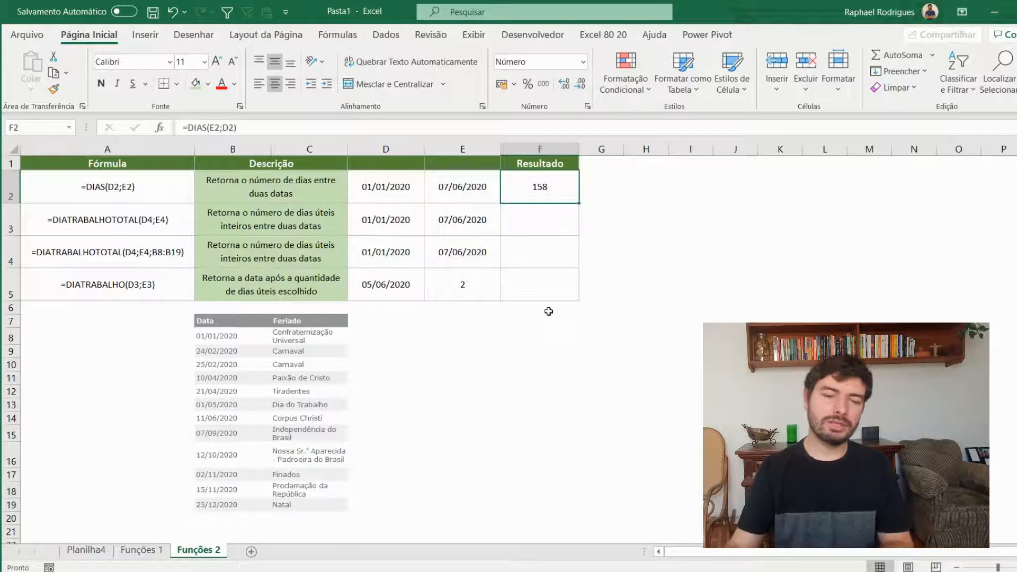
Enter =DIATRABALHOTOTAL(D3;E3) in cell F3 to count the workdays between the two dates, and compare it with the F2 result
{"action": "left_click", "coordinate": [538, 226]}
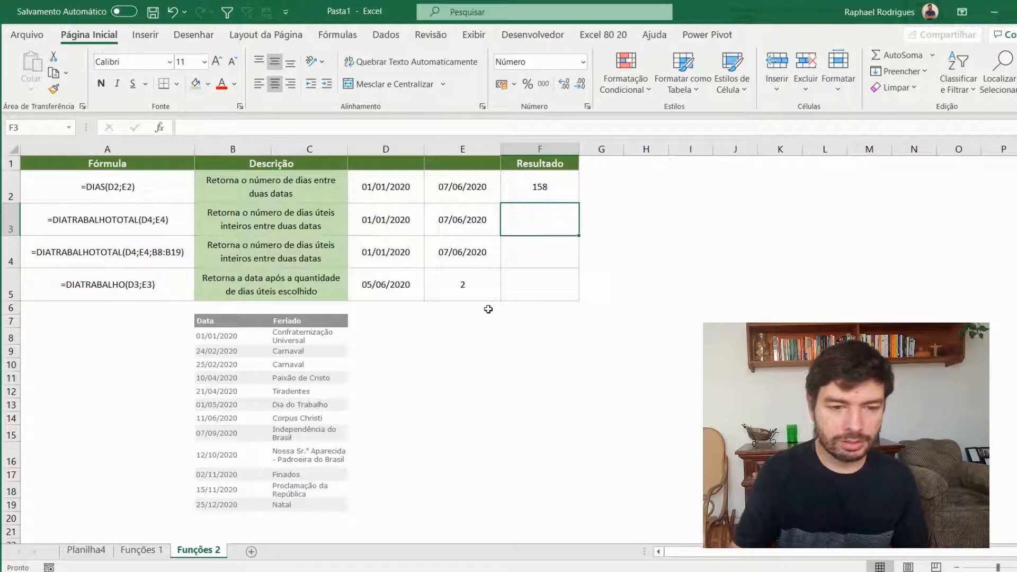
{"action": "left_click", "coordinate": [486, 128]}
{"action": "type", "text": "="}
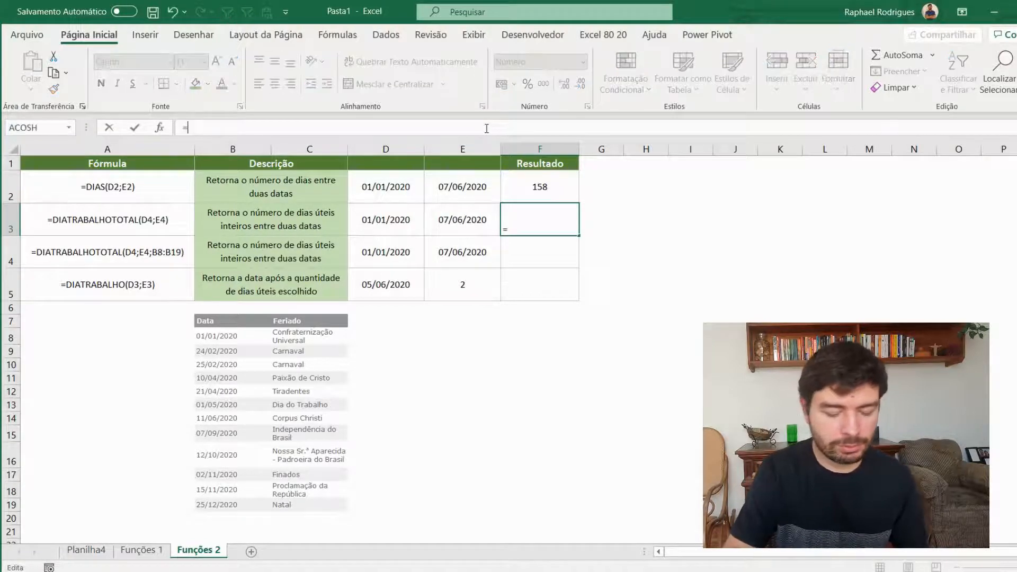
{"action": "type", "text": "dia"}
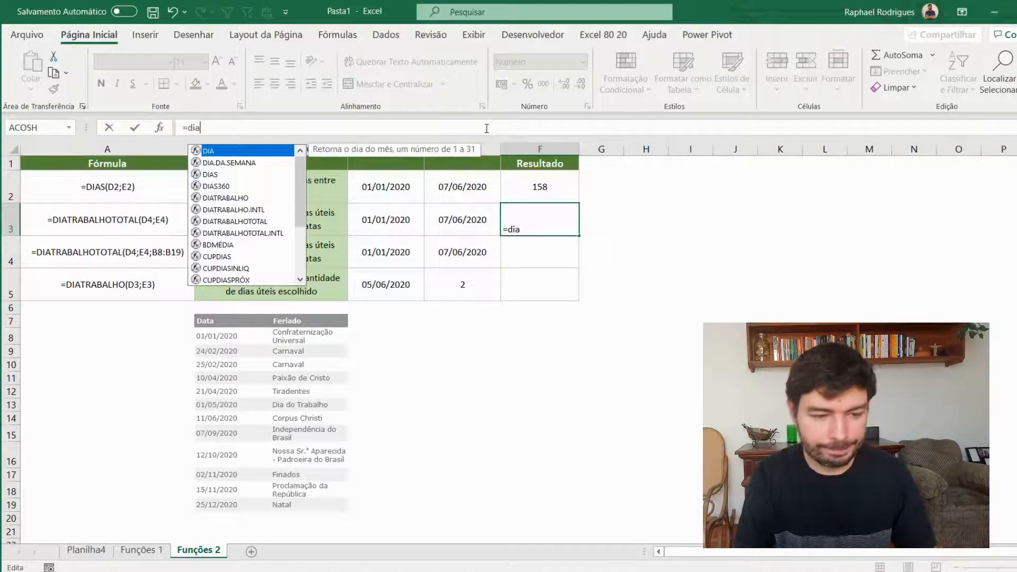
{"action": "key", "text": "Down"}
{"action": "key", "text": "Down"}
{"action": "key", "text": "Down"}
{"action": "key", "text": "Down"}
{"action": "key", "text": "Down"}
{"action": "key", "text": "Down"}
{"action": "key", "text": "Tab"}
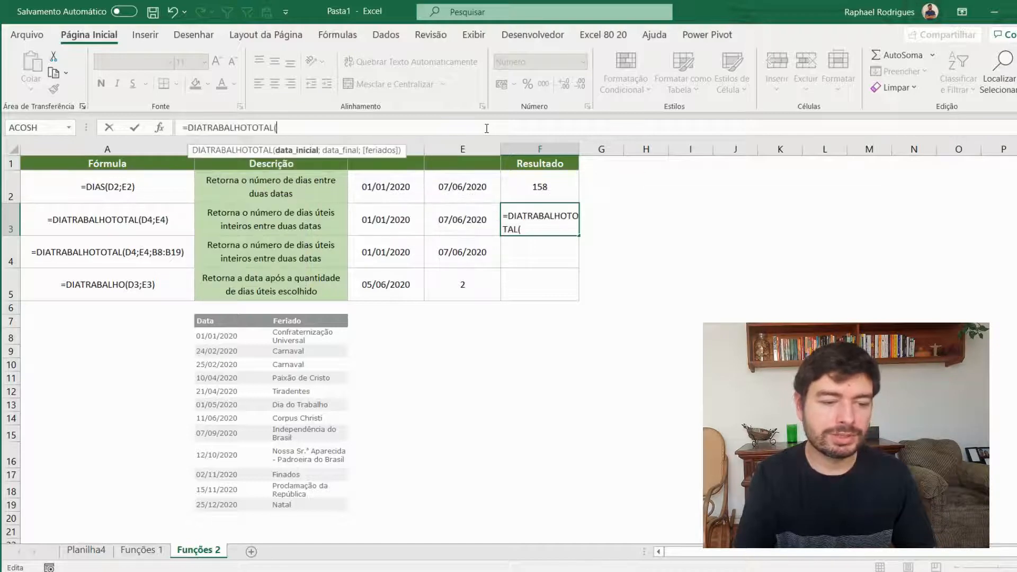
{"action": "left_click", "coordinate": [369, 216]}
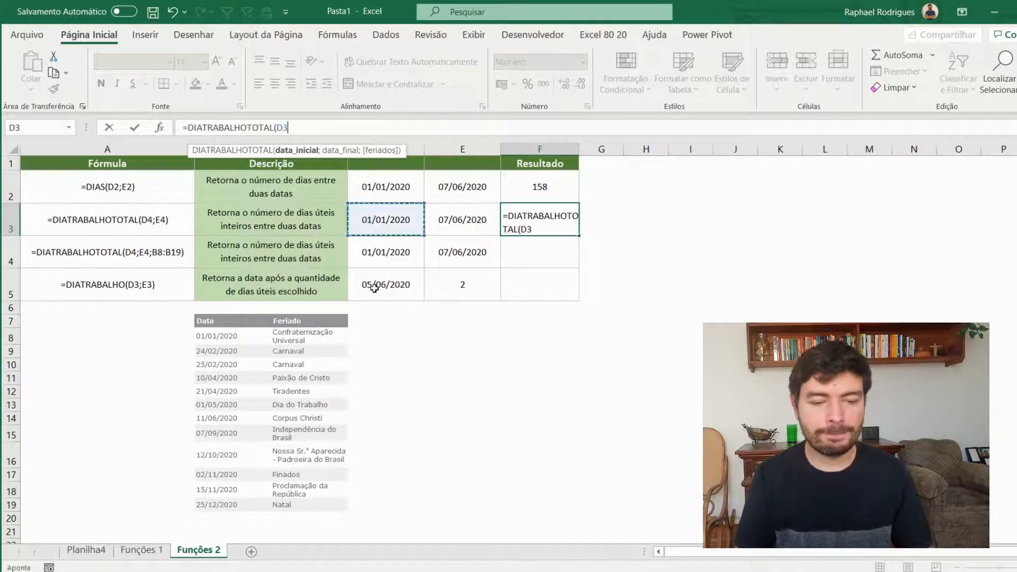
{"action": "type", "text": ";"}
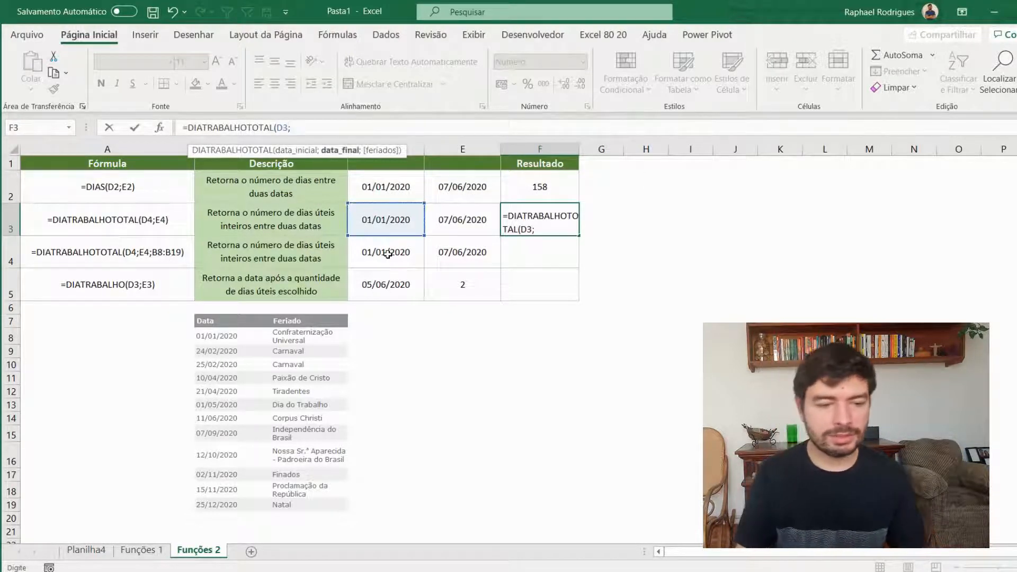
{"action": "left_click", "coordinate": [476, 222]}
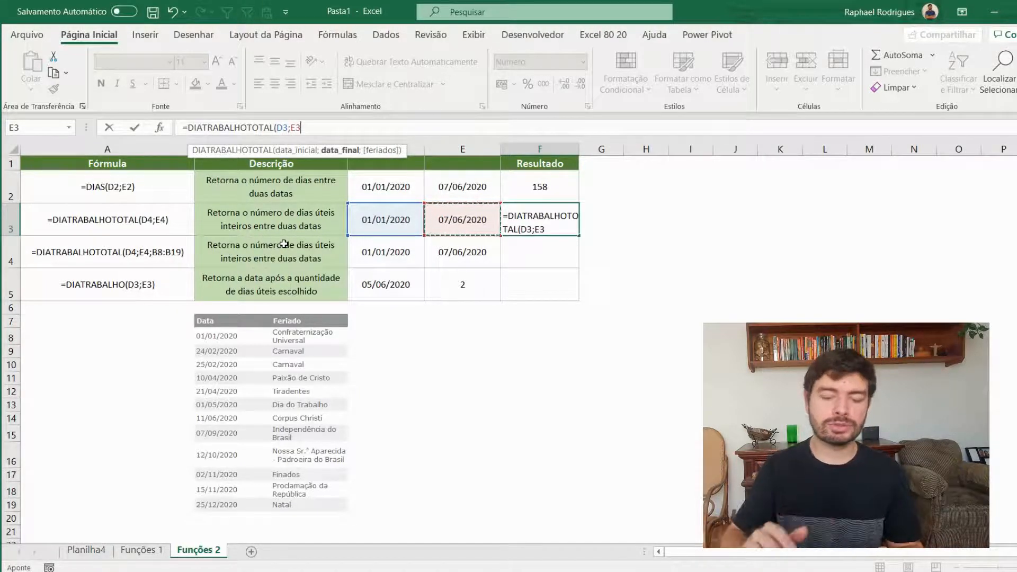
{"action": "key", "text": "Return"}
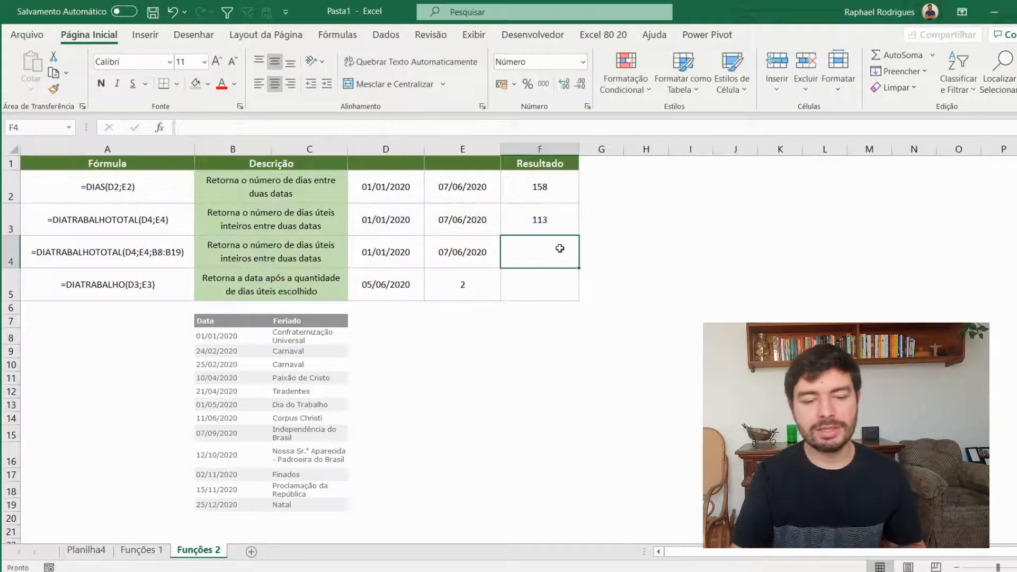
{"action": "left_click", "coordinate": [511, 166]}
{"action": "left_click", "coordinate": [529, 186]}
{"action": "left_click", "coordinate": [559, 220]}
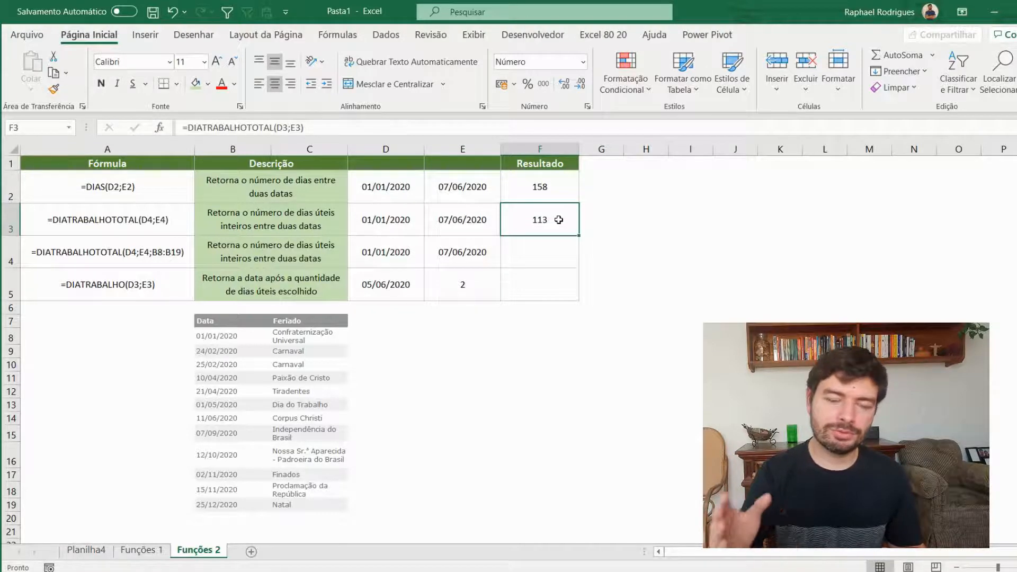
Enter =DIATRABALHOTOTAL(D4;E4;B8:B19) in cell F4 to exclude holidays, and compare it with F3 and the holiday dates in B8:B13
{"action": "left_click", "coordinate": [534, 251]}
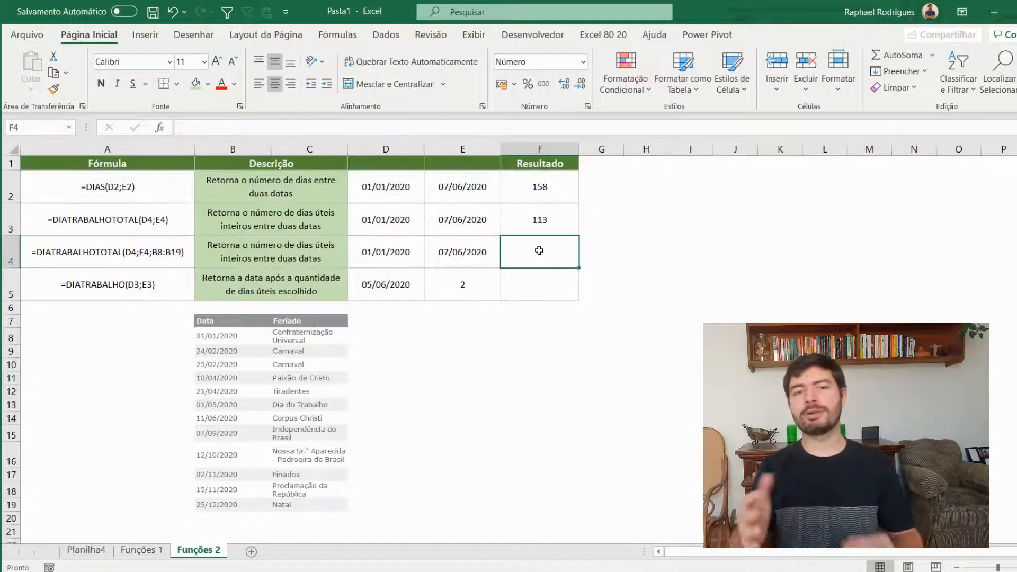
{"action": "type", "text": "="}
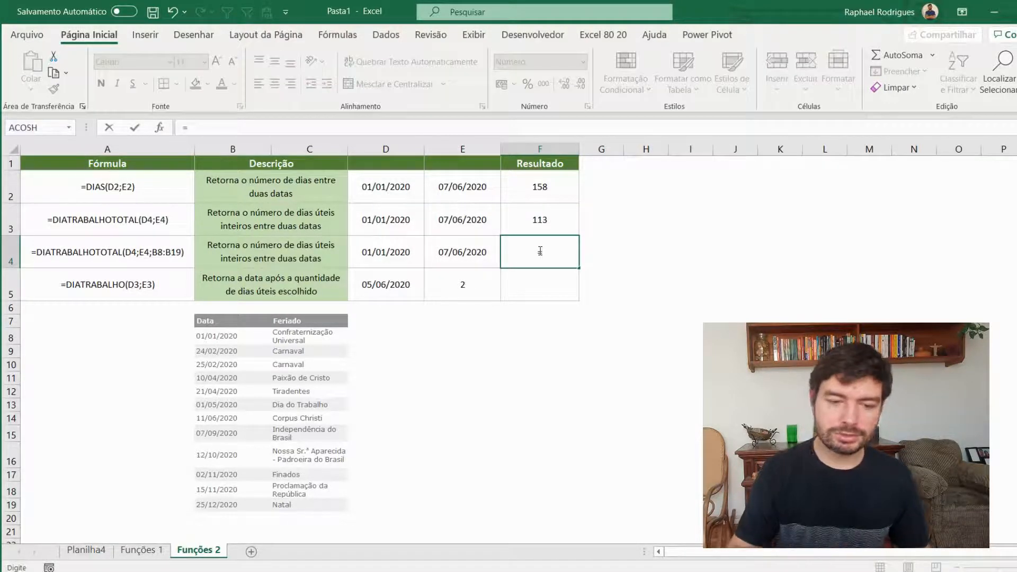
{"action": "type", "text": "dia"}
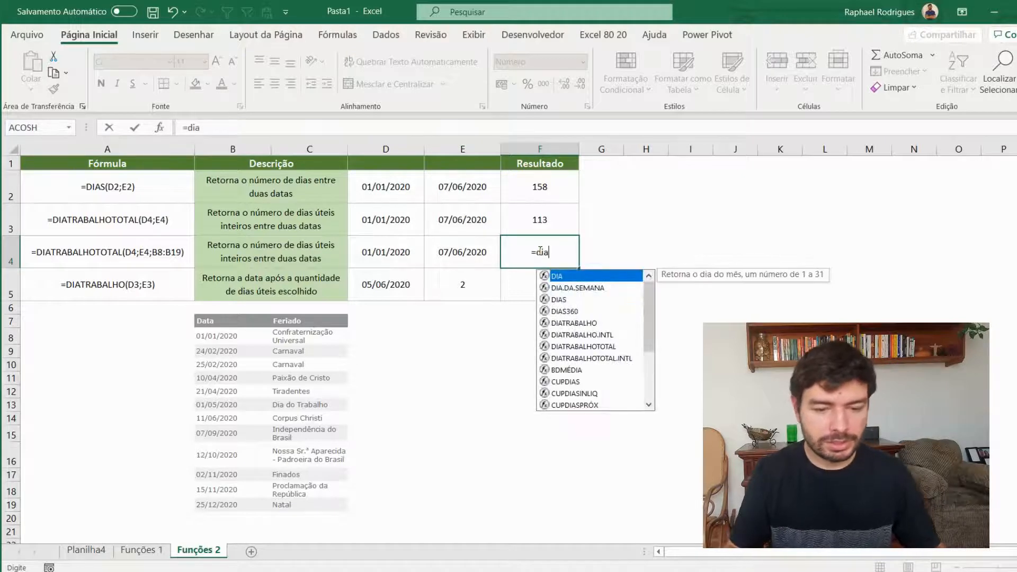
{"action": "key", "text": "Down"}
{"action": "key", "text": "Down"}
{"action": "key", "text": "Down"}
{"action": "key", "text": "Down"}
{"action": "key", "text": "Down"}
{"action": "key", "text": "Down"}
{"action": "key", "text": "Tab"}
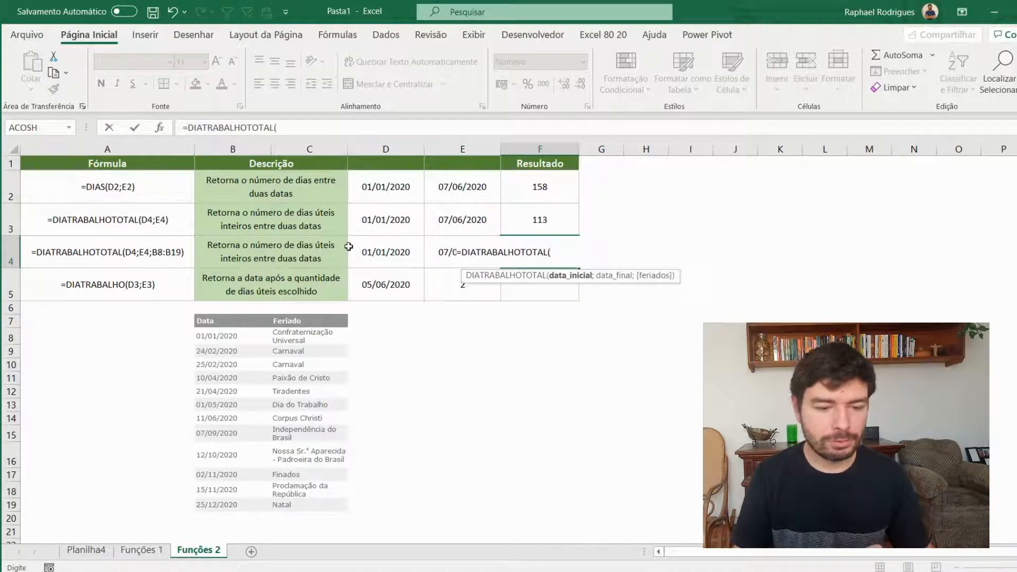
{"action": "left_click", "coordinate": [384, 251]}
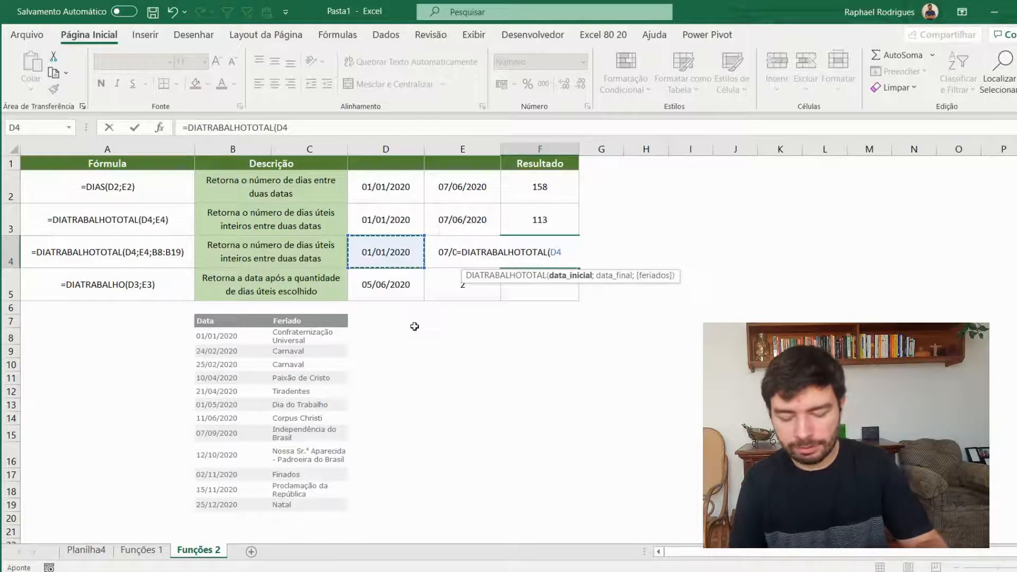
{"action": "type", "text": ";"}
{"action": "left_click", "coordinate": [432, 259]}
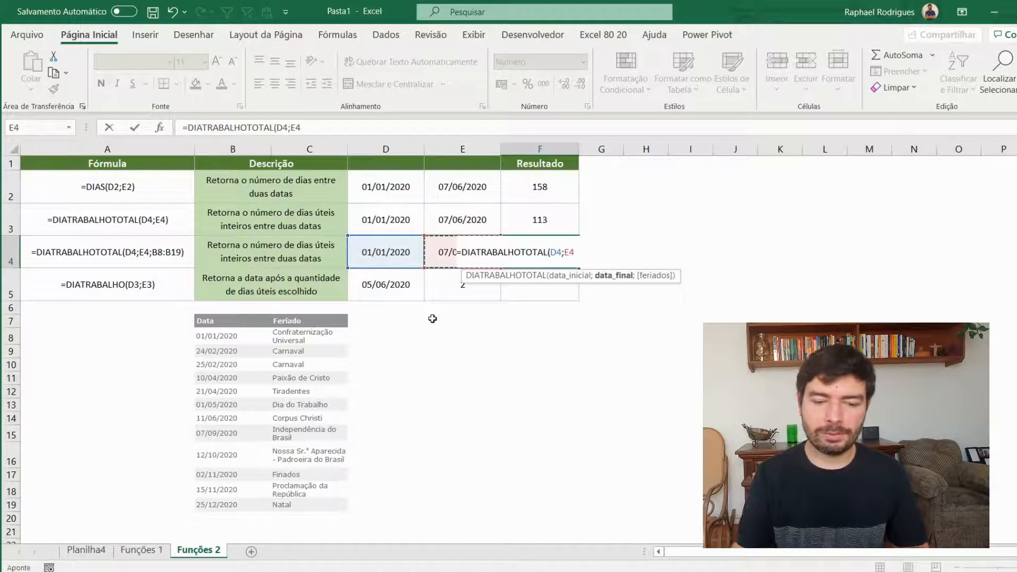
{"action": "type", "text": ";"}
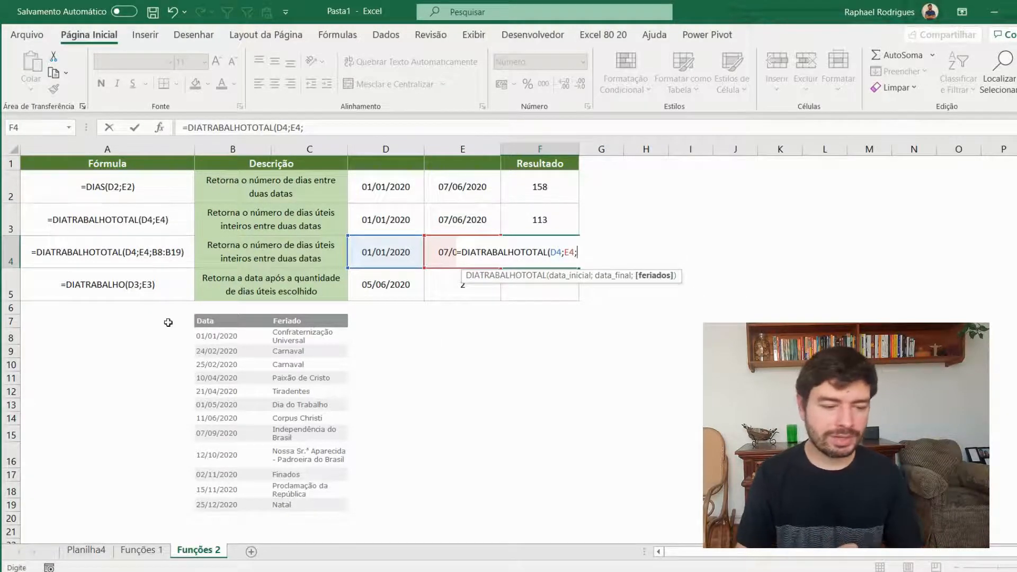
{"action": "left_click_drag", "start_coordinate": [230, 335], "coordinate": [219, 495]}
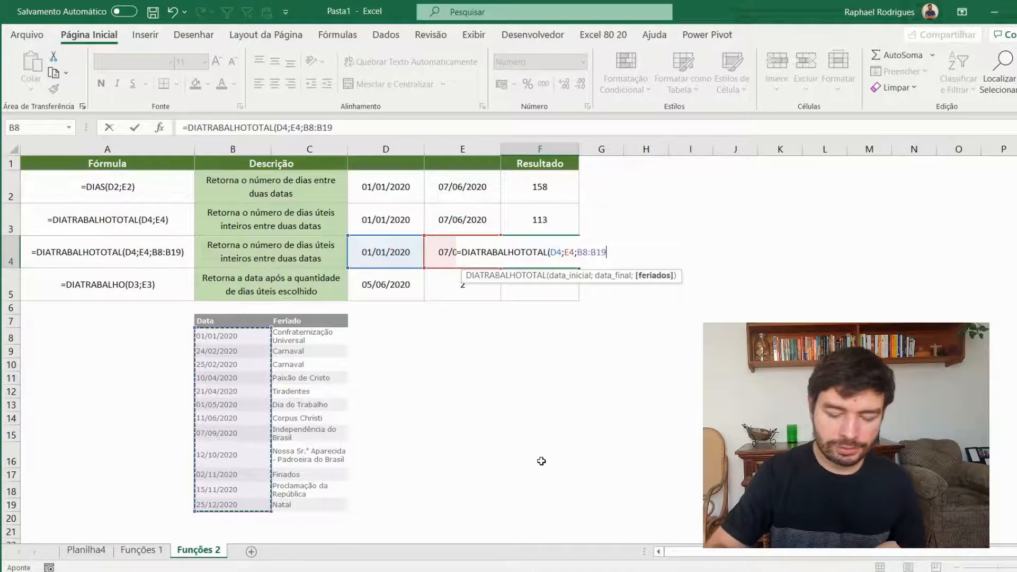
{"action": "type", "text": ")"}
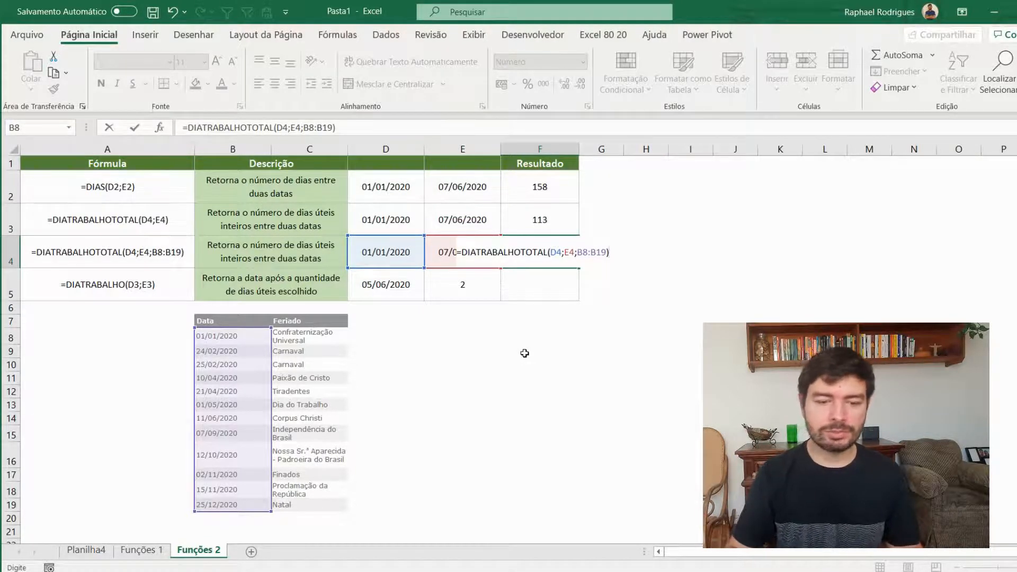
{"action": "key", "text": "Return"}
{"action": "left_click", "coordinate": [556, 257]}
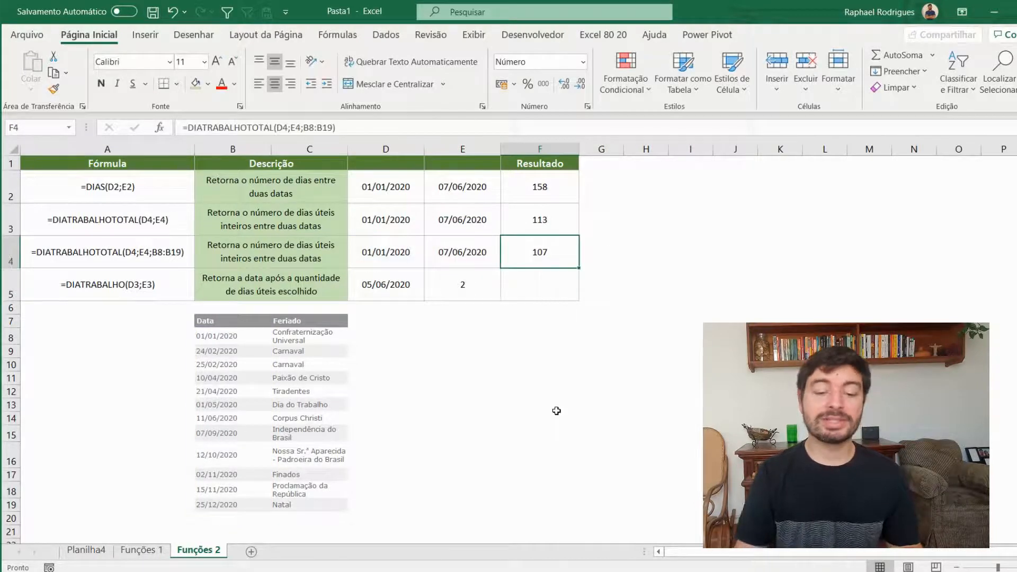
{"action": "left_click", "coordinate": [540, 217]}
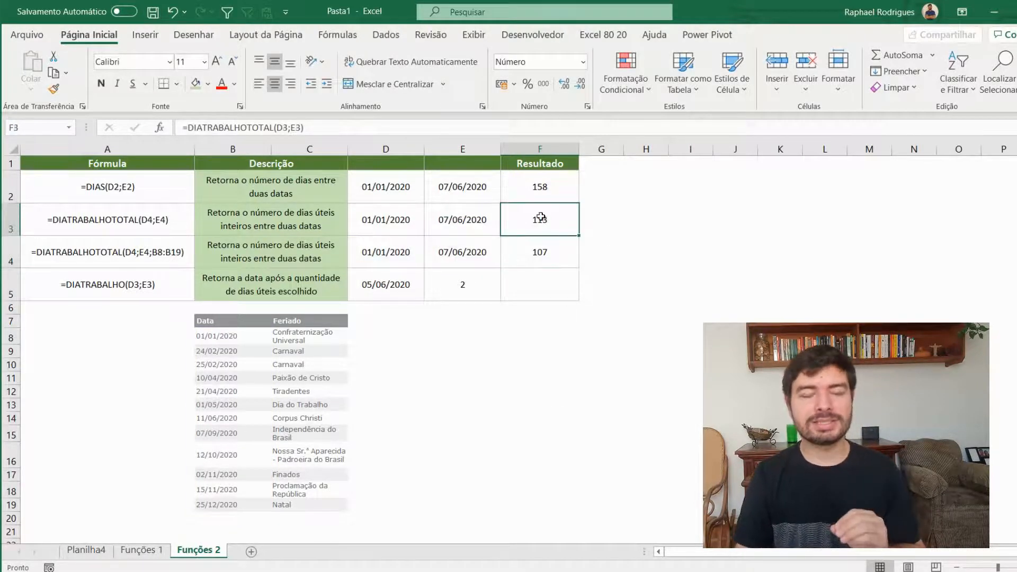
{"action": "left_click", "coordinate": [556, 248]}
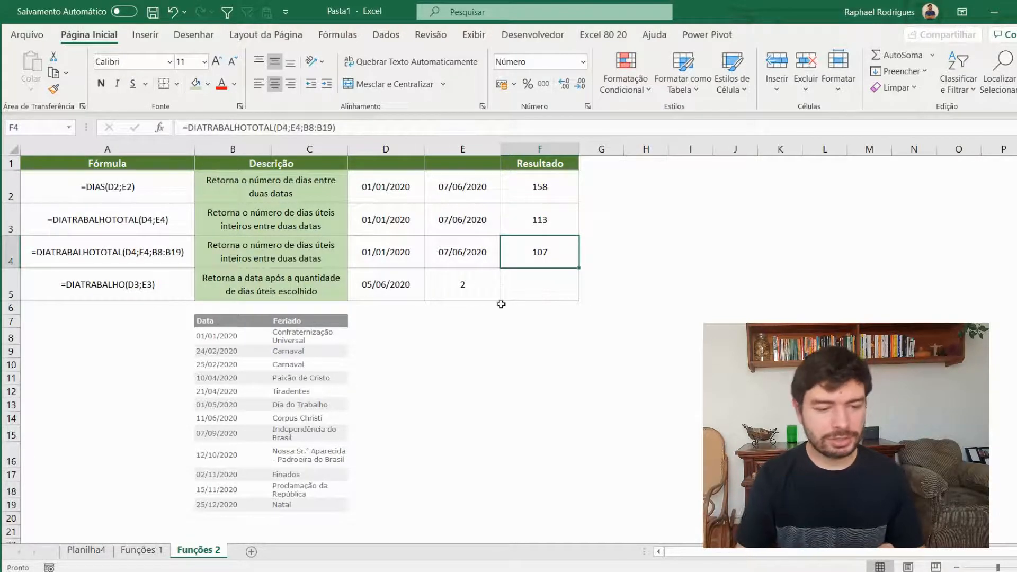
{"action": "left_click_drag", "start_coordinate": [217, 336], "coordinate": [223, 412]}
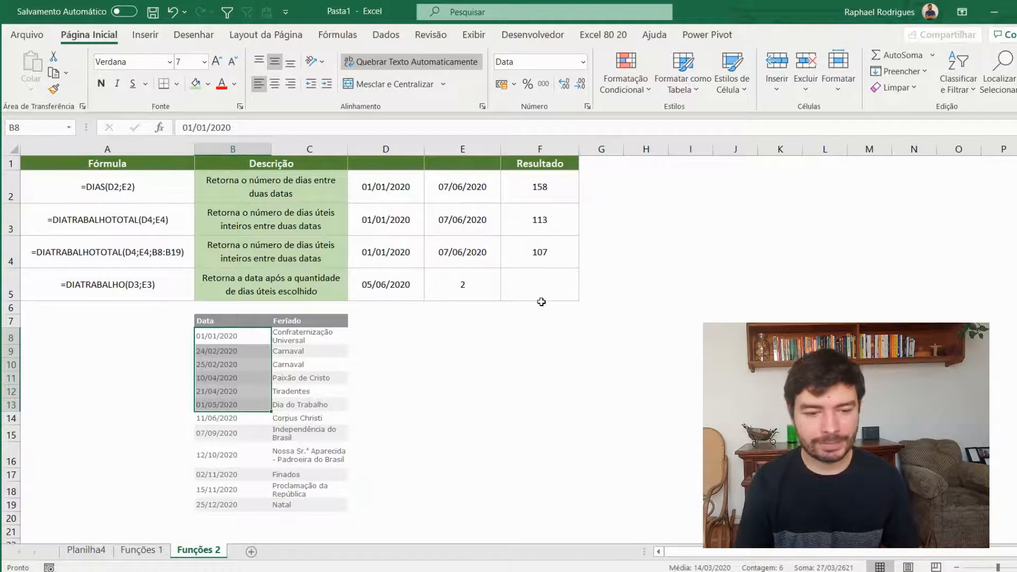
{"action": "left_click", "coordinate": [541, 285]}
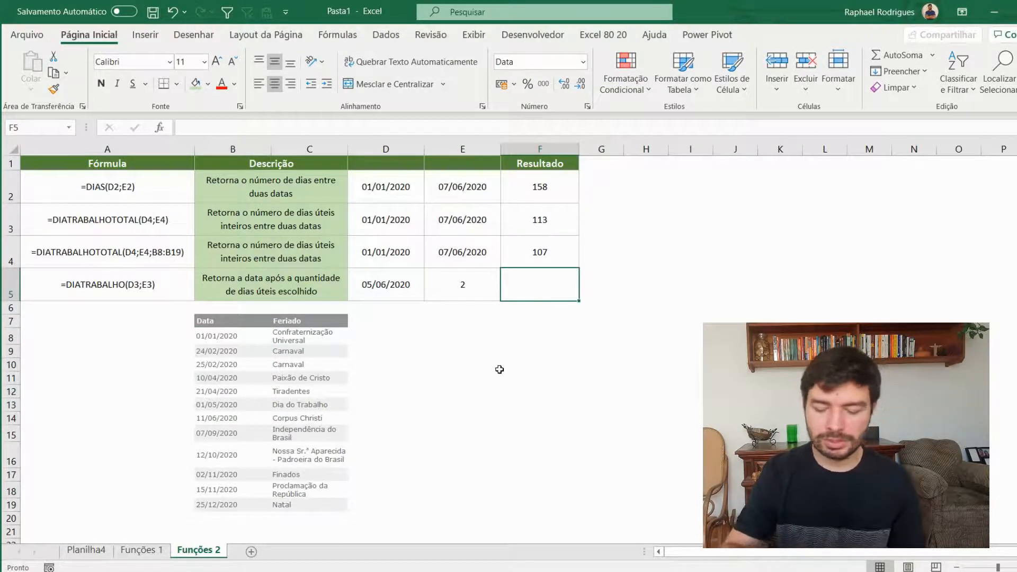
{"action": "type", "text": "="}
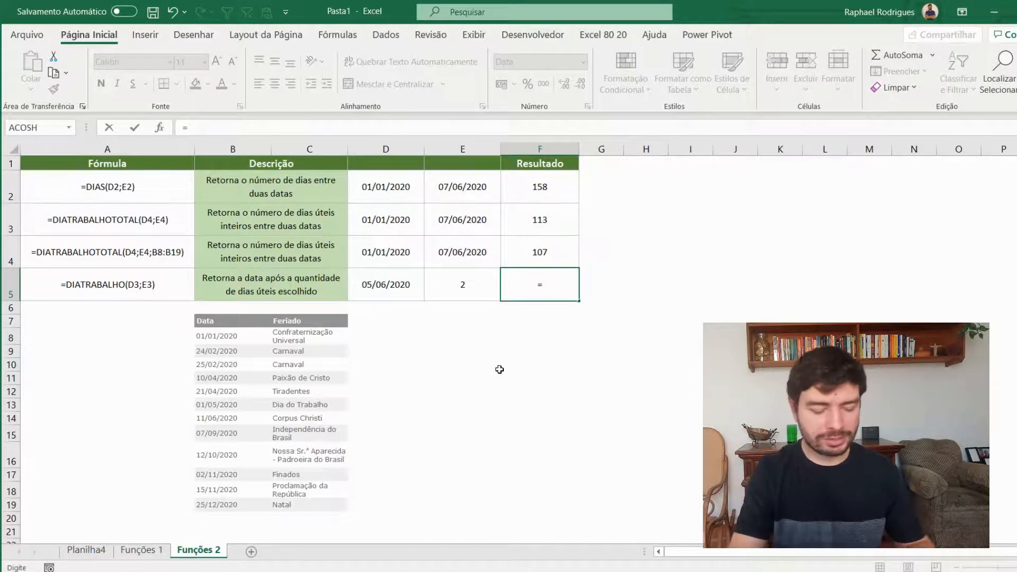
{"action": "type", "text": "dias"}
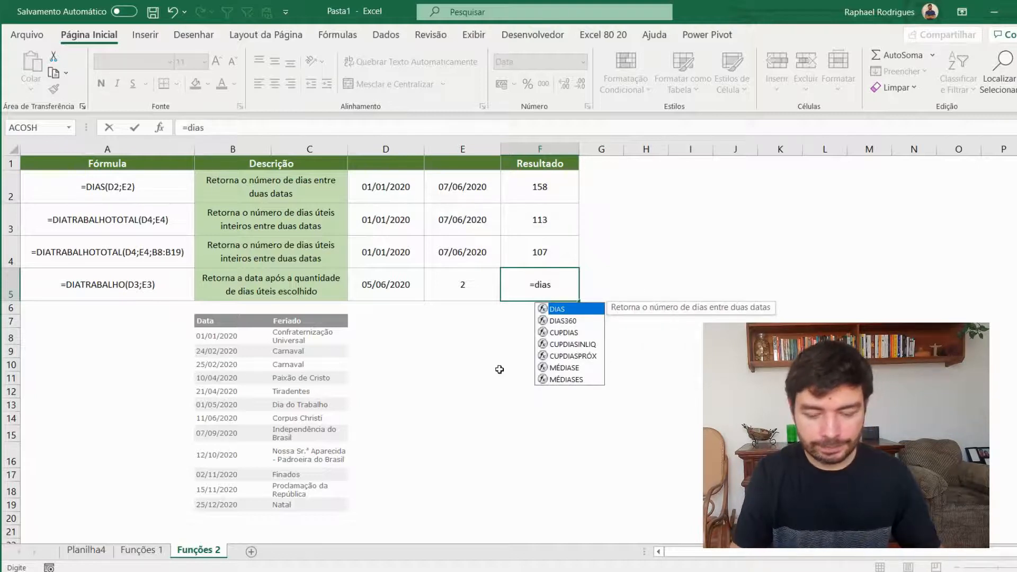
{"action": "key", "text": "BackSpace"}
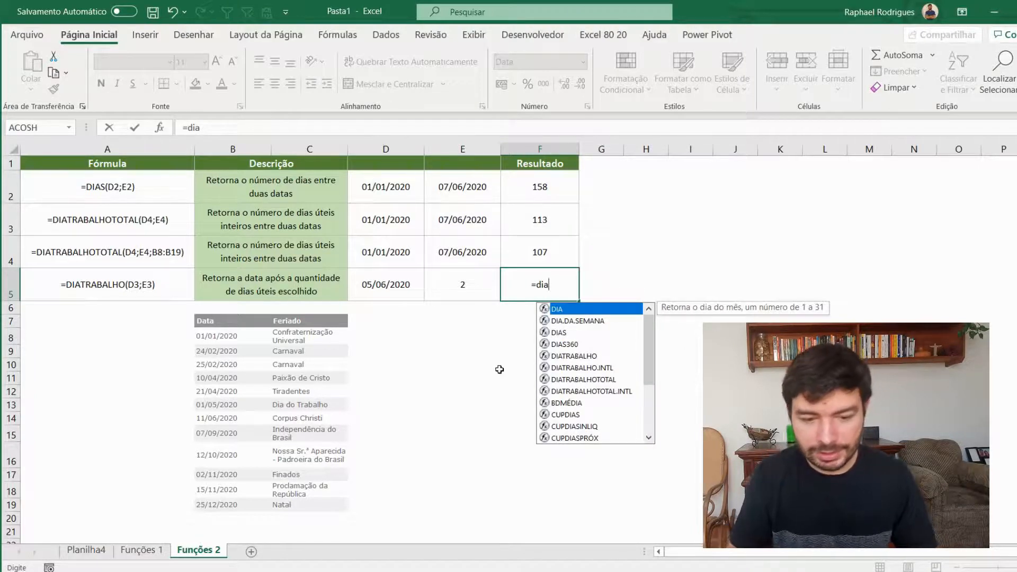
{"action": "key", "text": "Down"}
{"action": "key", "text": "Down"}
{"action": "key", "text": "Down"}
{"action": "key", "text": "Down"}
{"action": "key", "text": "Tab"}
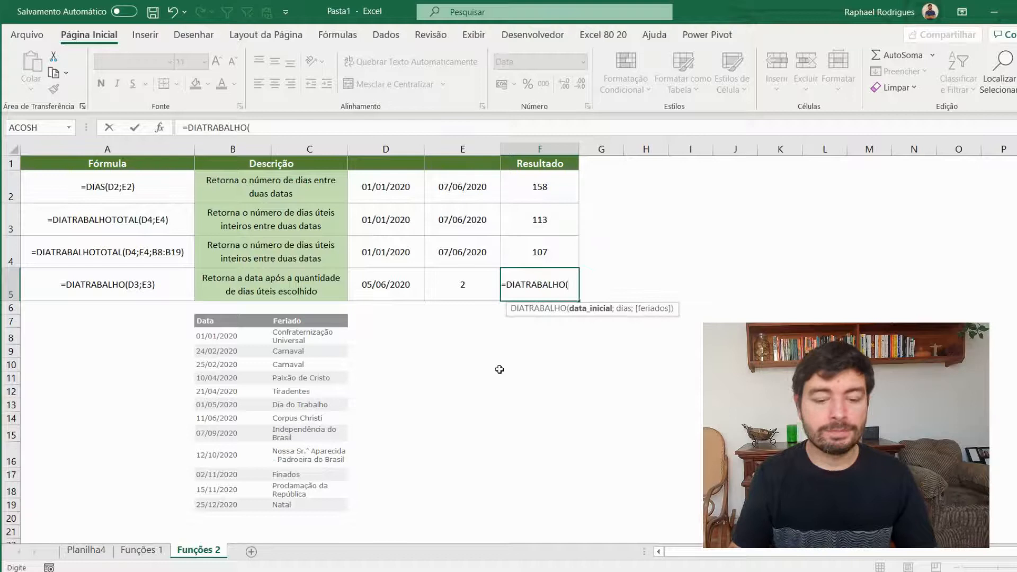
{"action": "left_click", "coordinate": [421, 295]}
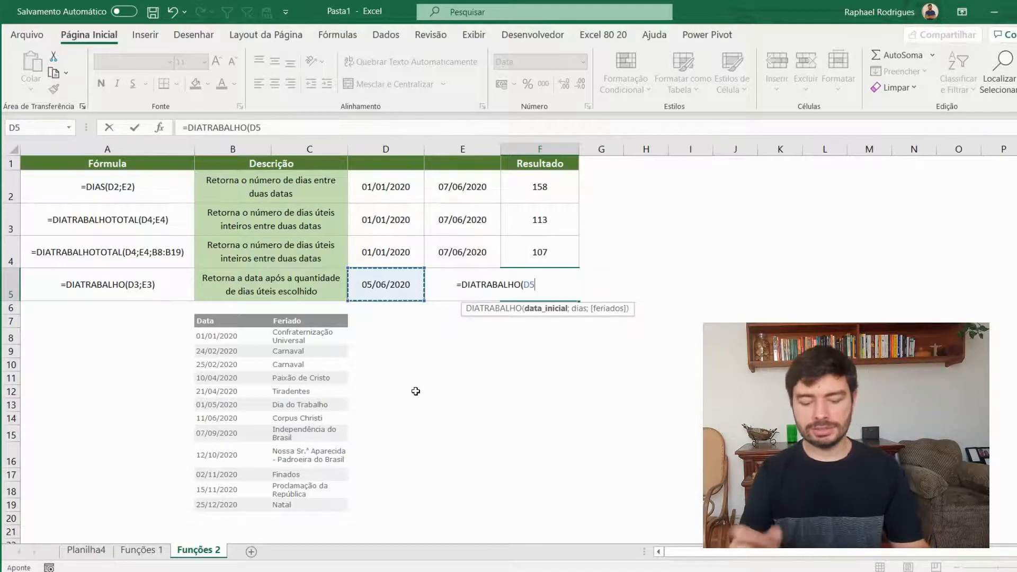
{"action": "type", "text": ";"}
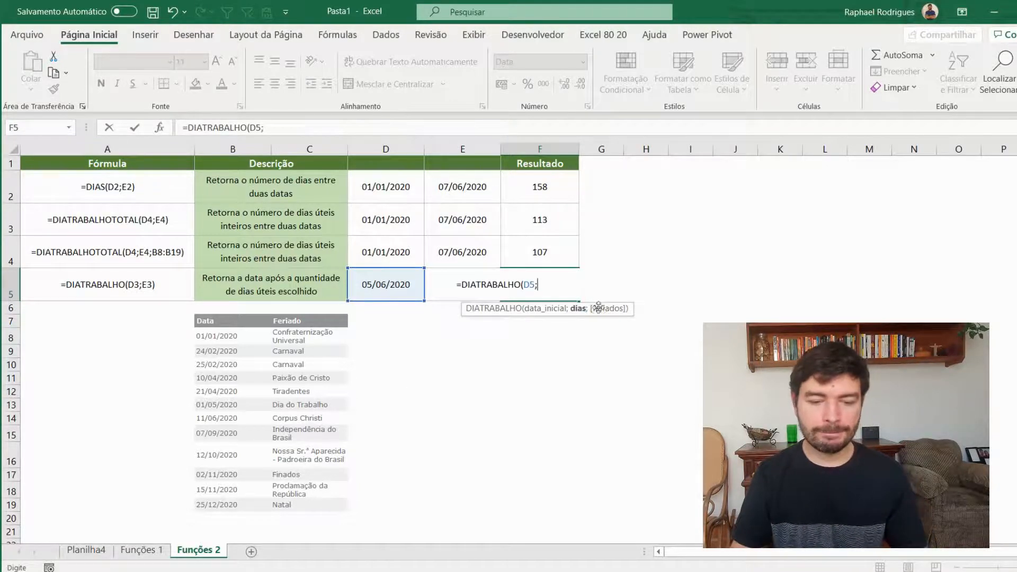
{"action": "left_click", "coordinate": [441, 289]}
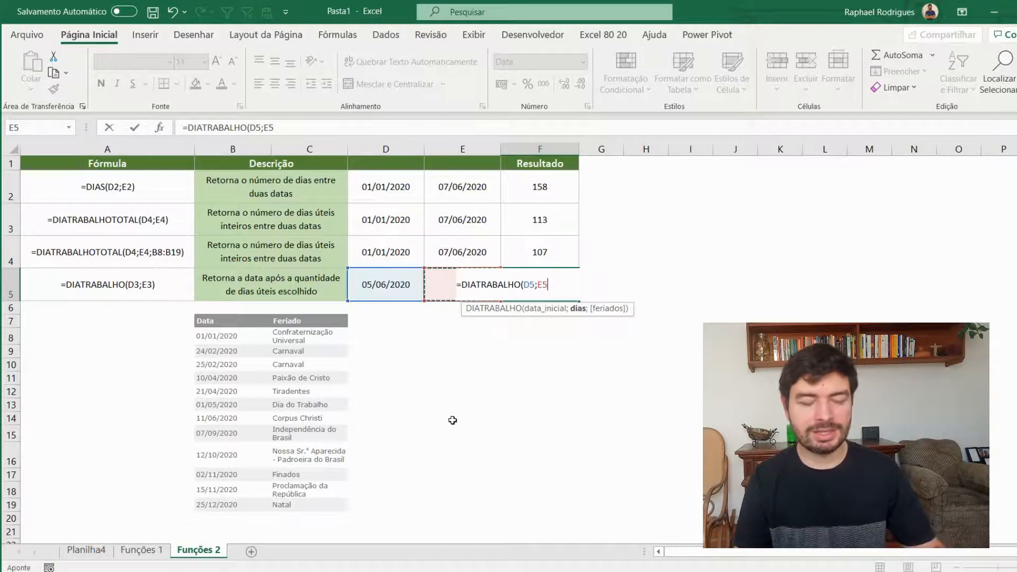
{"action": "key", "text": "Escape"}
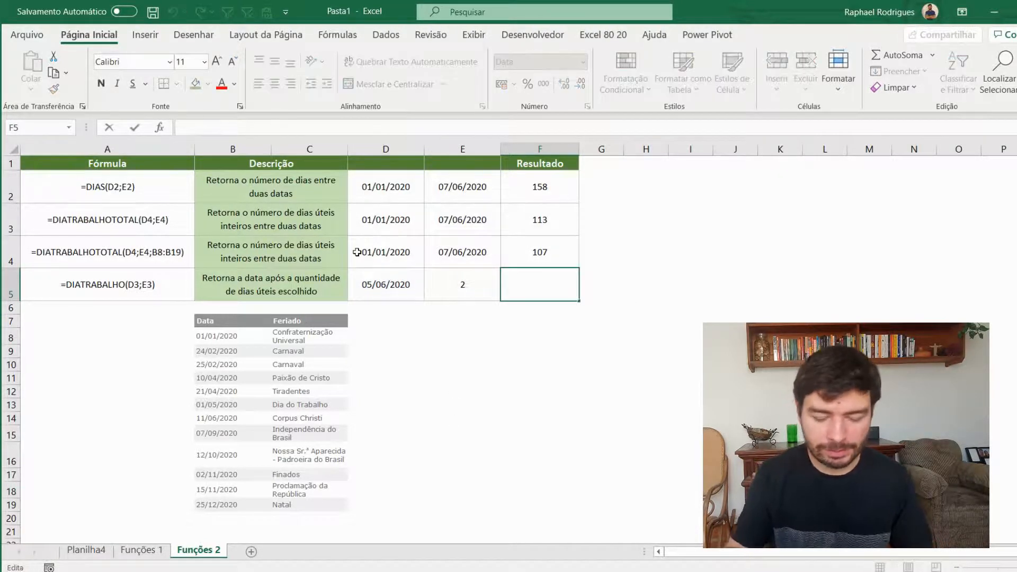
Enter =DIATRABALHO(D5;E5) in cell F5 to return the date after the chosen number of workdays
{"action": "type", "text": "=dias"}
{"action": "key", "text": "BackSpace"}
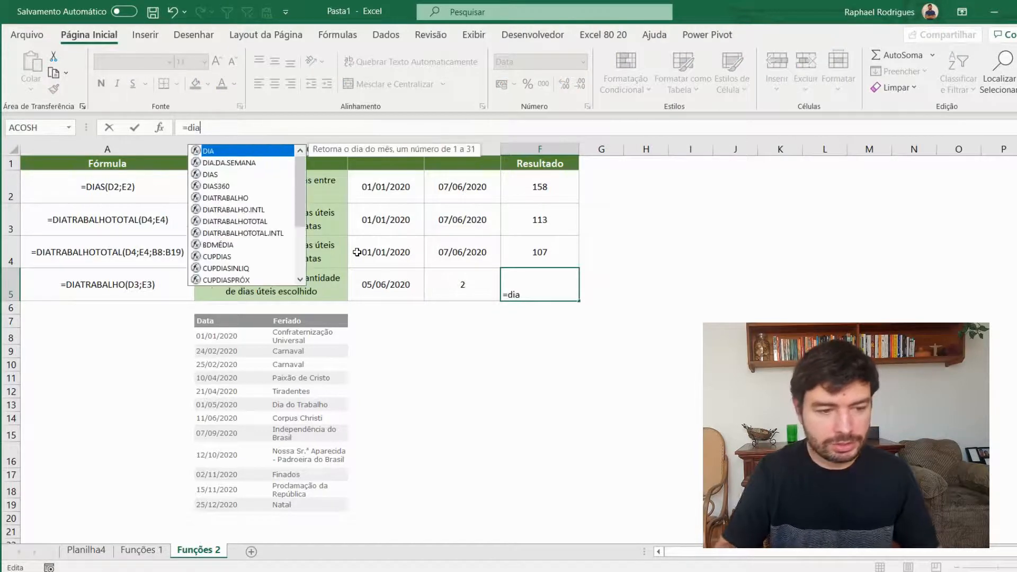
{"action": "key", "text": "Down"}
{"action": "key", "text": "Down"}
{"action": "key", "text": "Down"}
{"action": "key", "text": "Down"}
{"action": "key", "text": "Tab"}
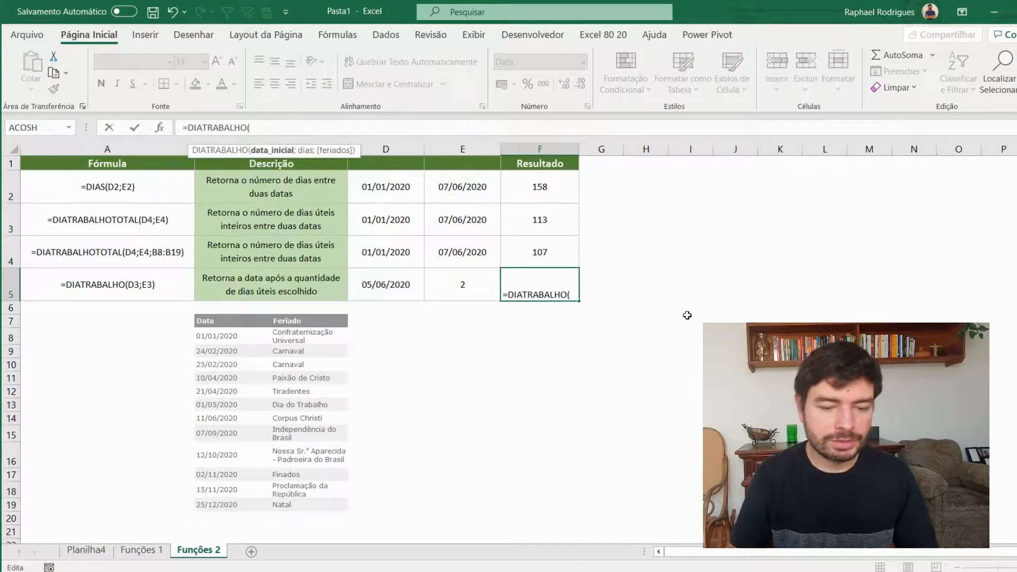
{"action": "left_click", "coordinate": [402, 286]}
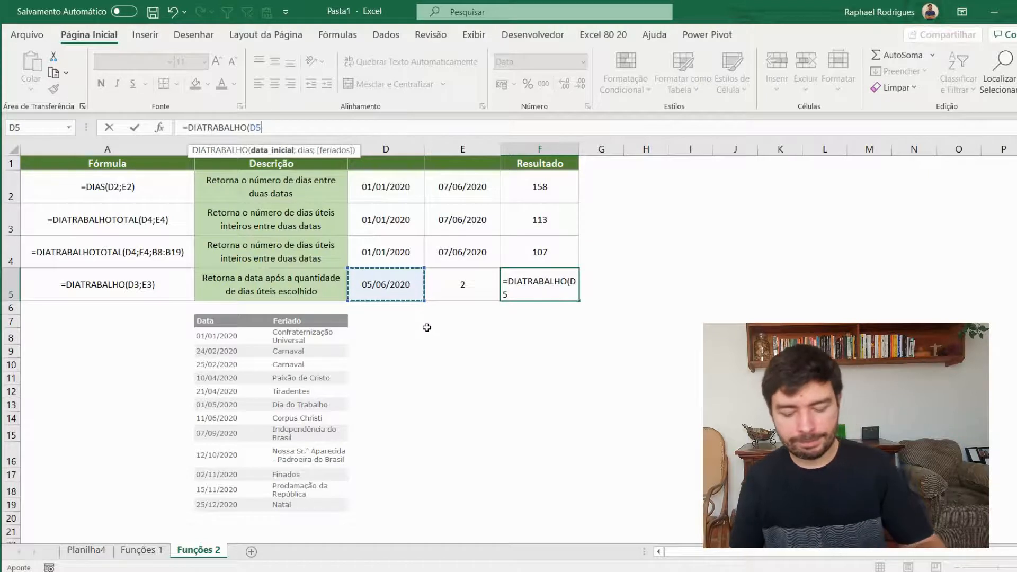
{"action": "type", "text": ";"}
{"action": "left_click", "coordinate": [461, 278]}
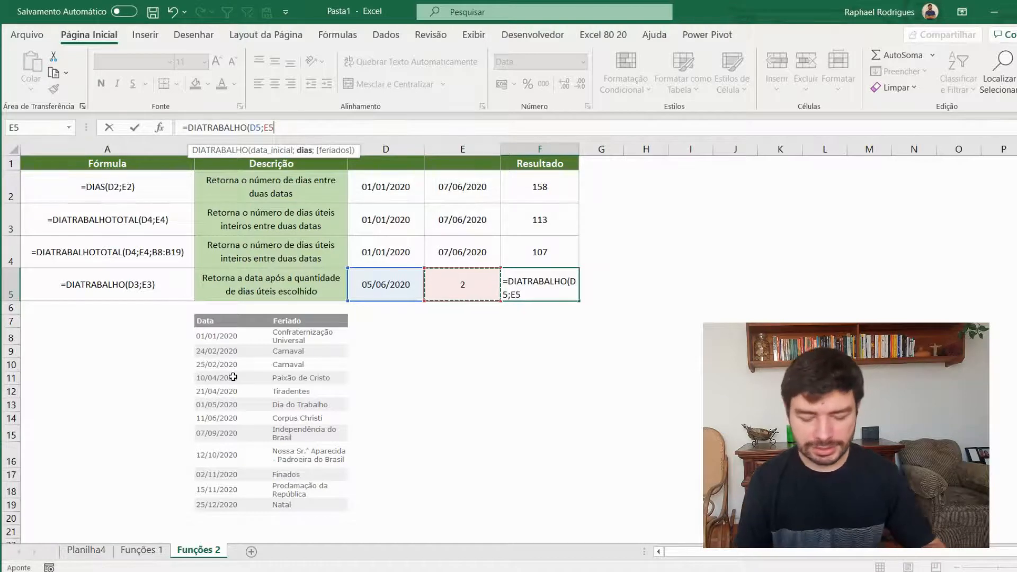
{"action": "type", "text": ")"}
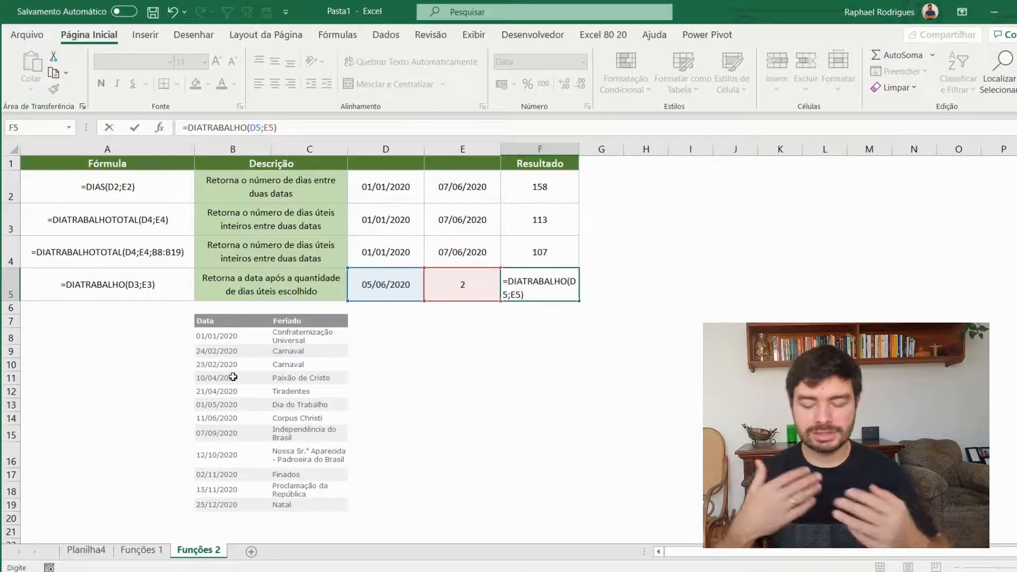
{"action": "key", "text": "Return"}
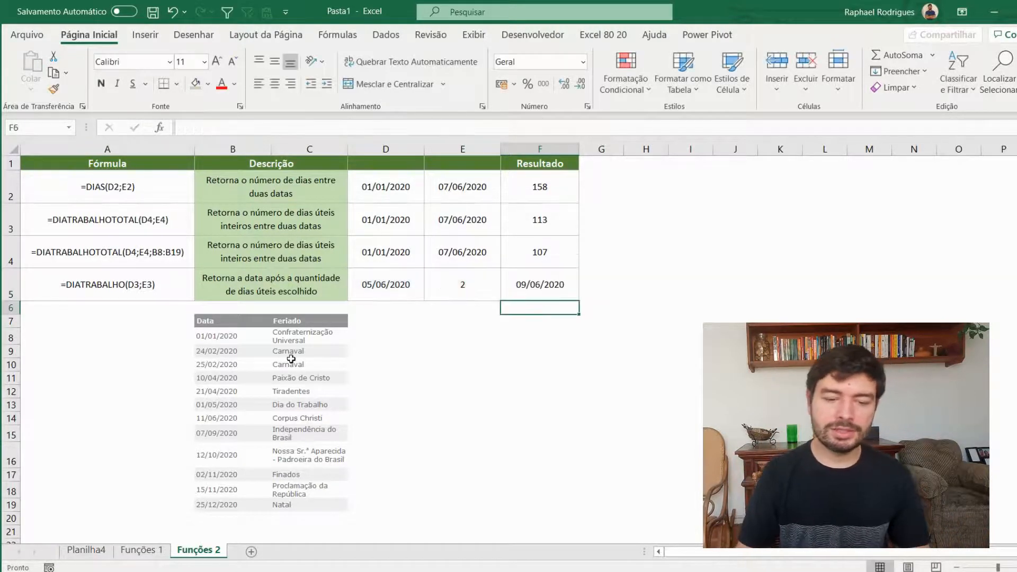
Compare the resulting date in F5 with the start date in D5 and the number of workdays in E5
{"action": "left_click", "coordinate": [532, 286]}
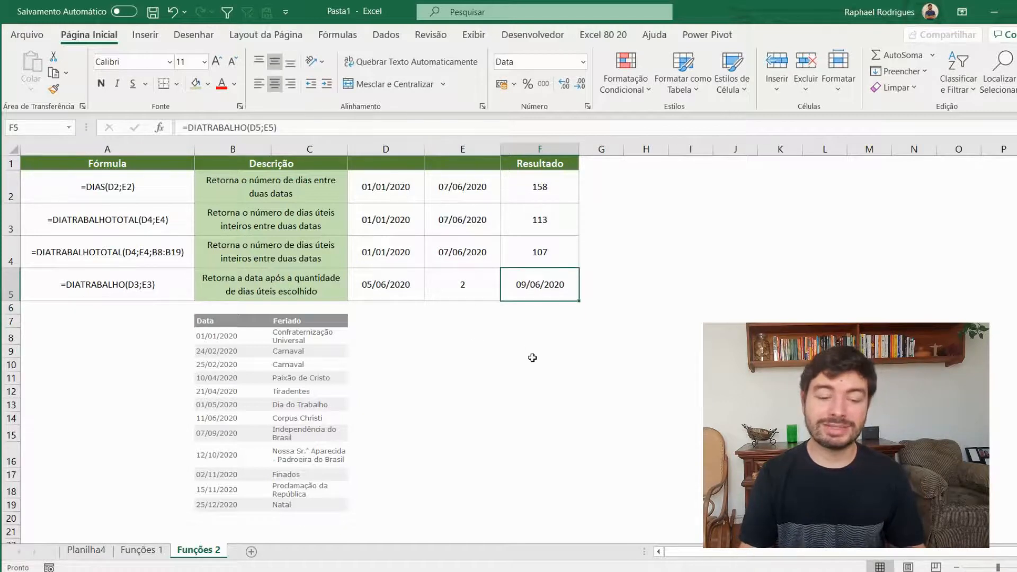
{"action": "left_click", "coordinate": [406, 281]}
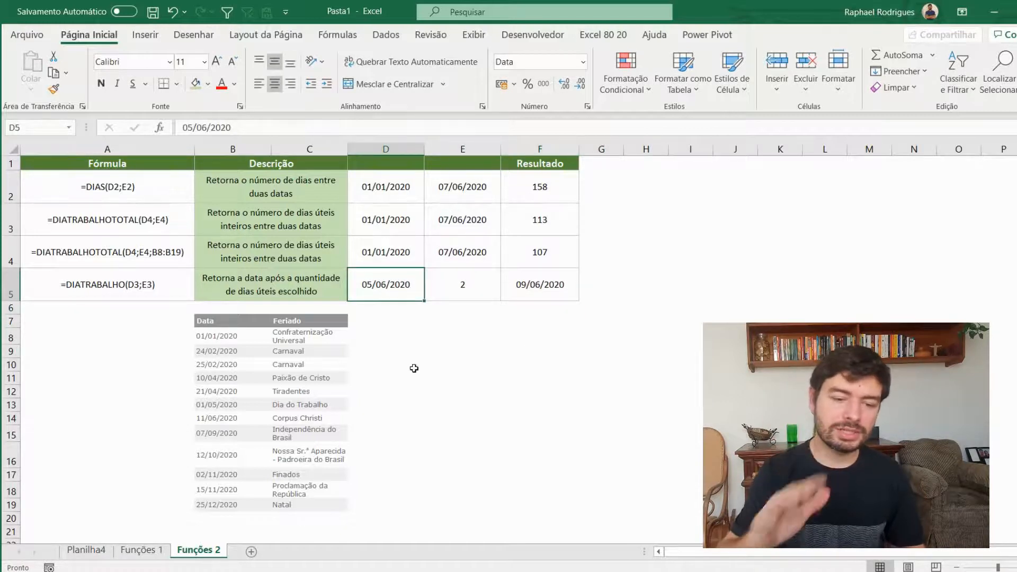
{"action": "left_click", "coordinate": [465, 295]}
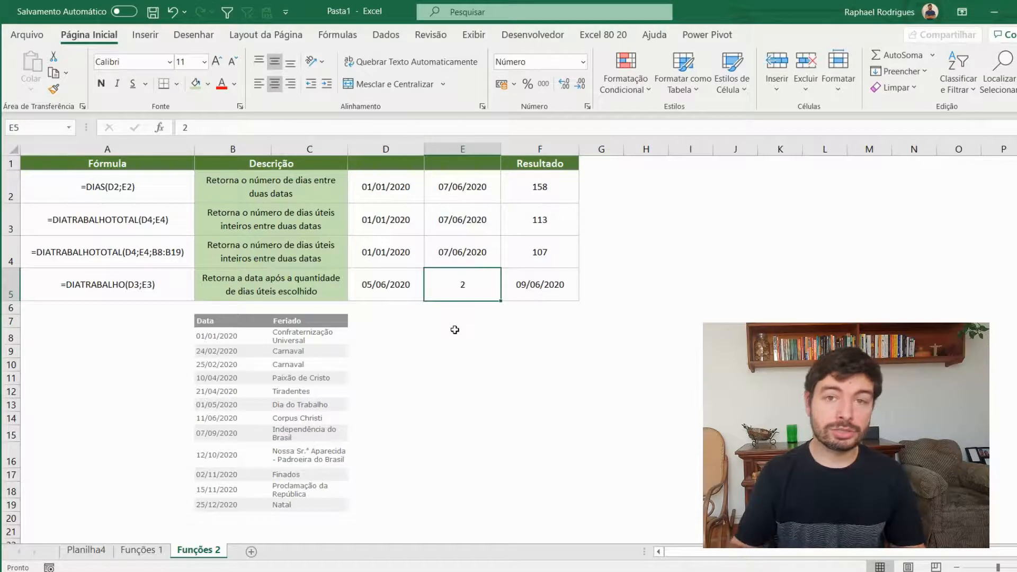
{"action": "left_click", "coordinate": [388, 291]}
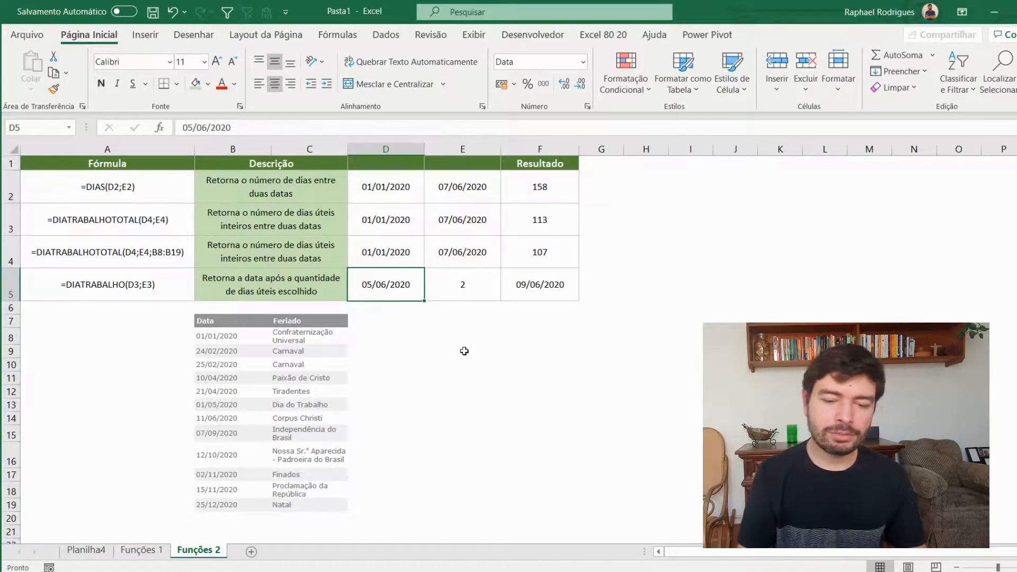
{"action": "left_click", "coordinate": [530, 282]}
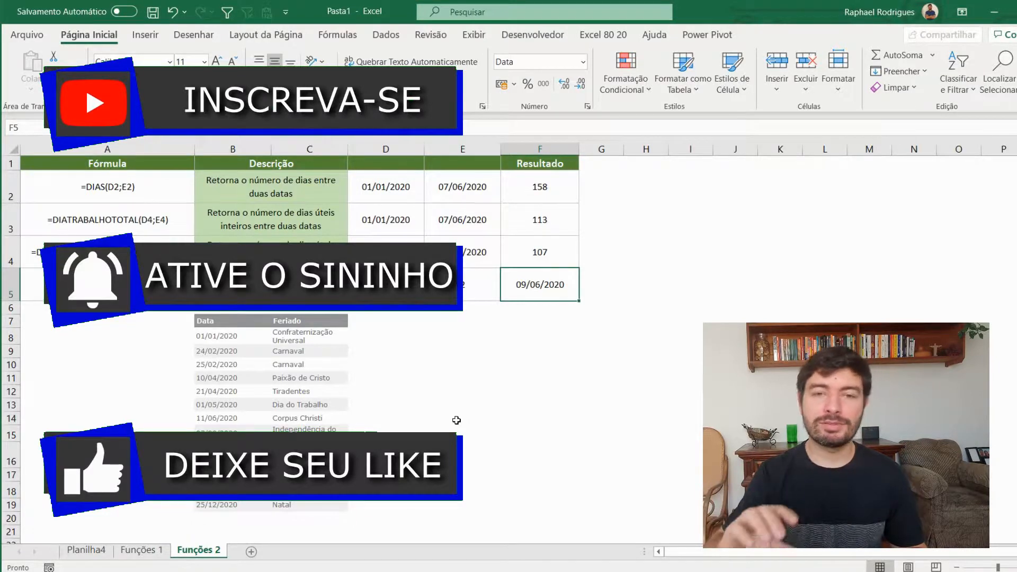
{"action": "left_click", "coordinate": [437, 347]}
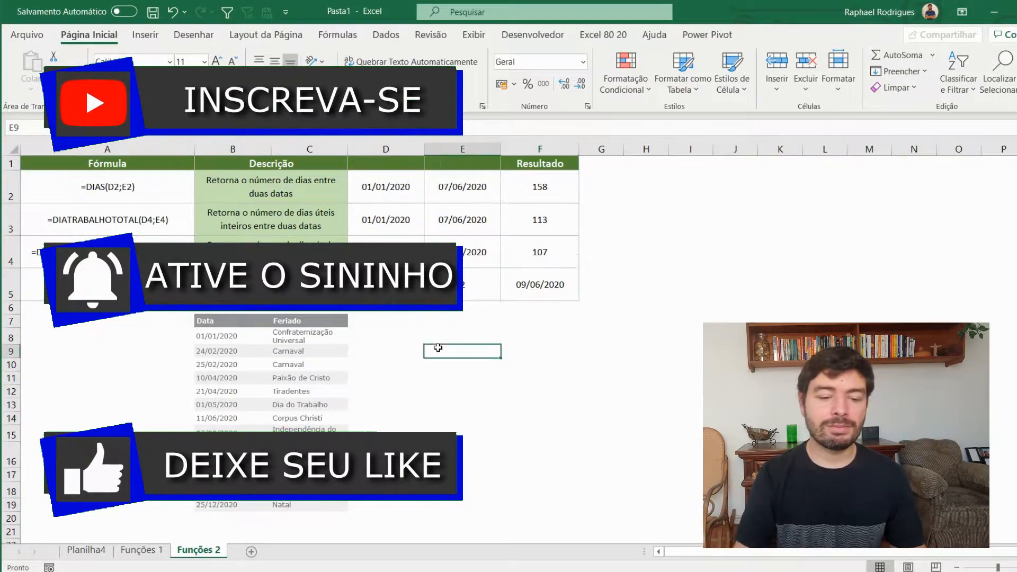